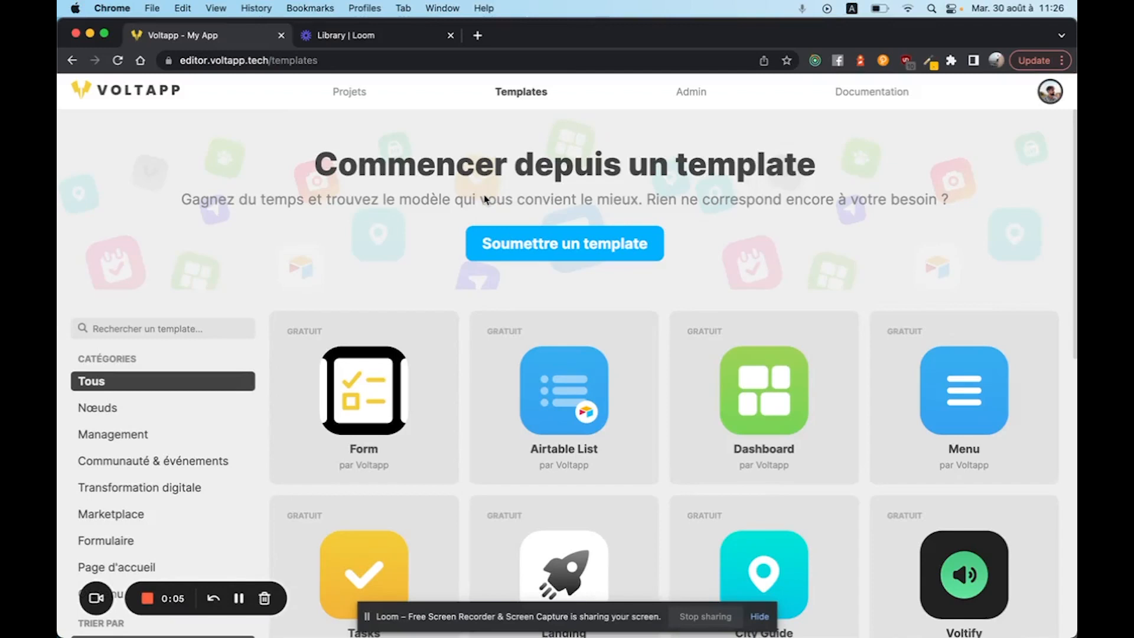
- Create a project from a copy of the Dashboard template and rename it My dashboard
left_click(732, 378)
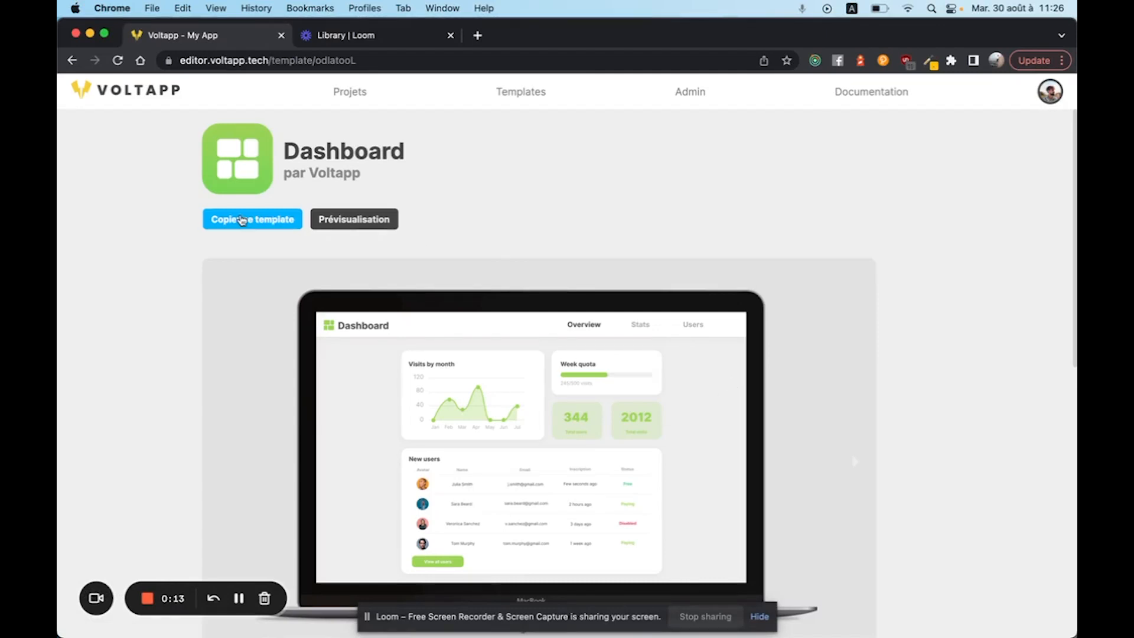
left_click(277, 221)
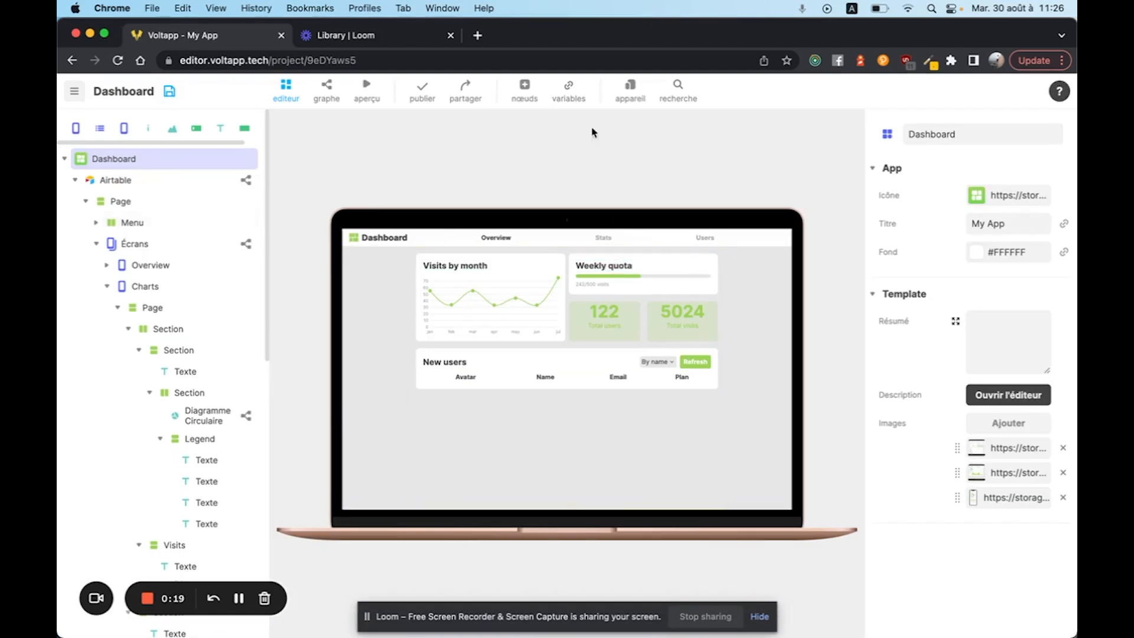
double_click(105, 93)
type("My das")
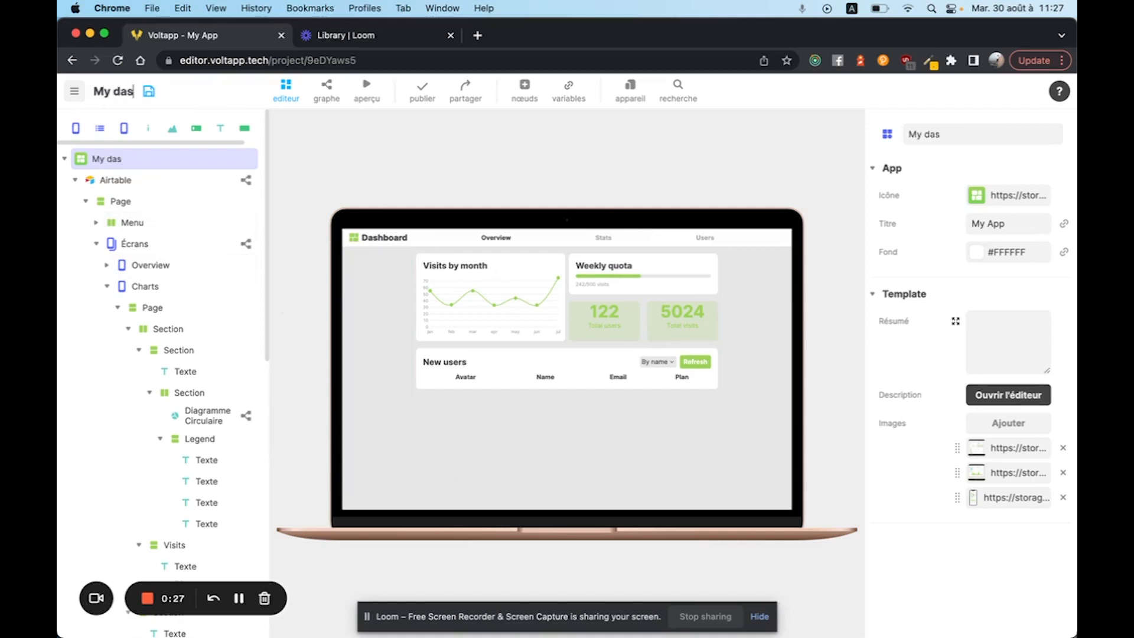
type("hboard")
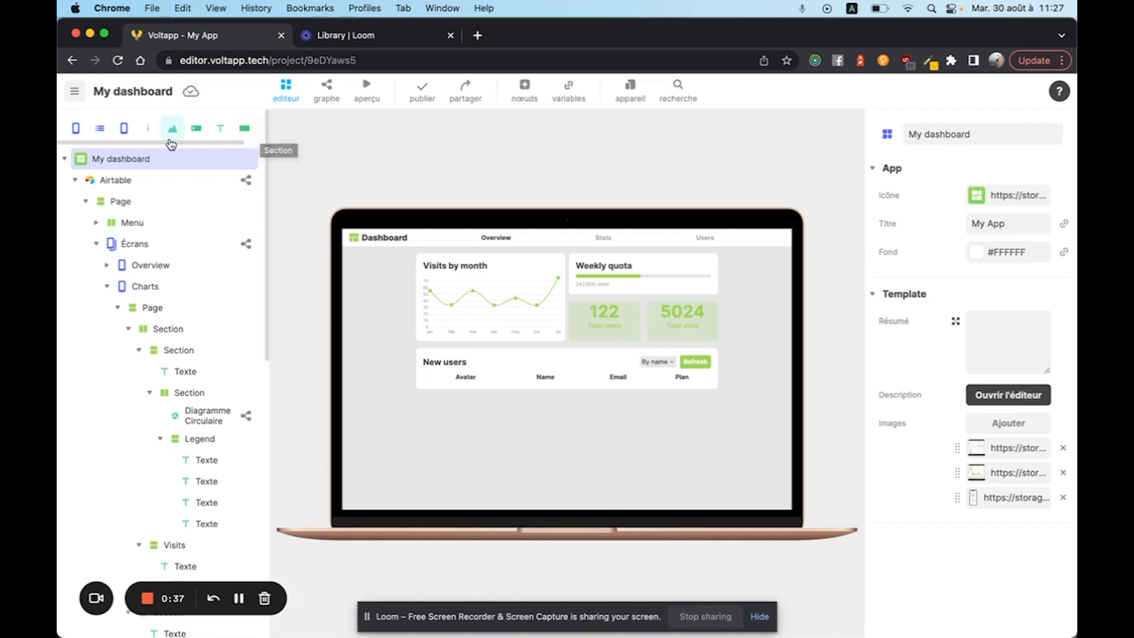
- Check the Airtable node's configuration, then preview the app and examine its Overview and Stats screens
left_click(131, 180)
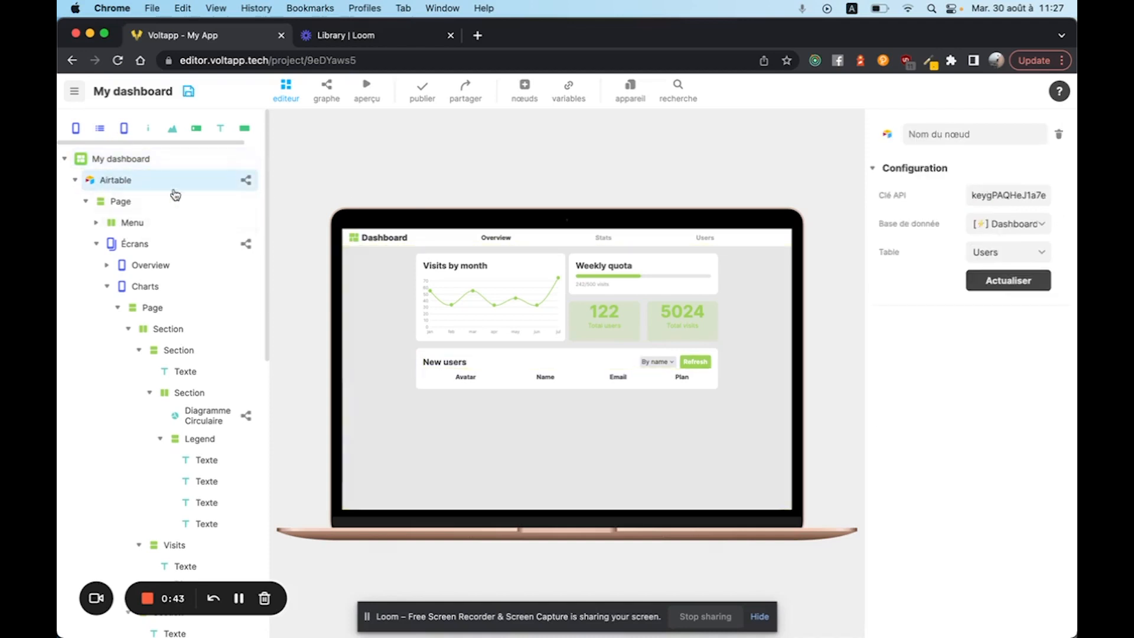
left_click(368, 89)
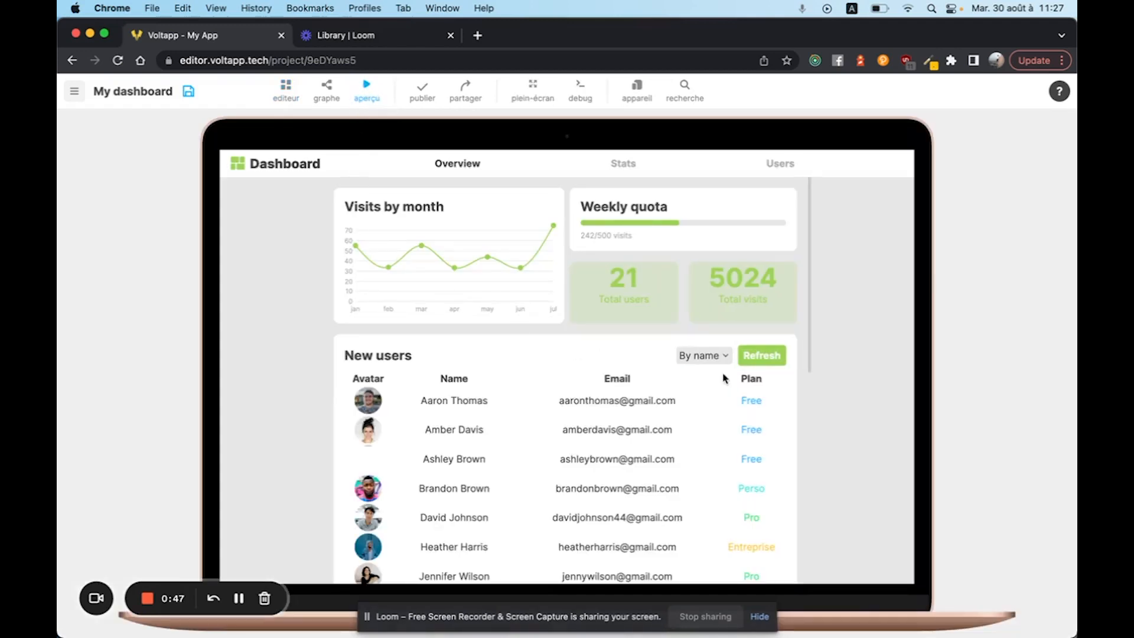
scroll(726, 377, "down", 2)
scroll(561, 299, "down", 4)
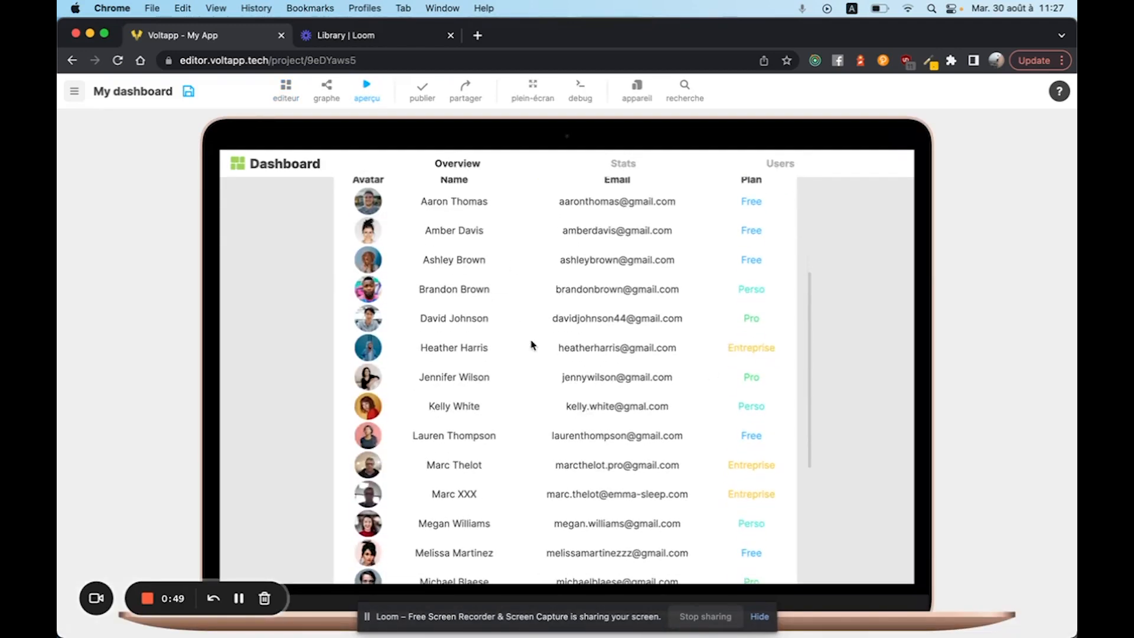
scroll(428, 480, "down", 7)
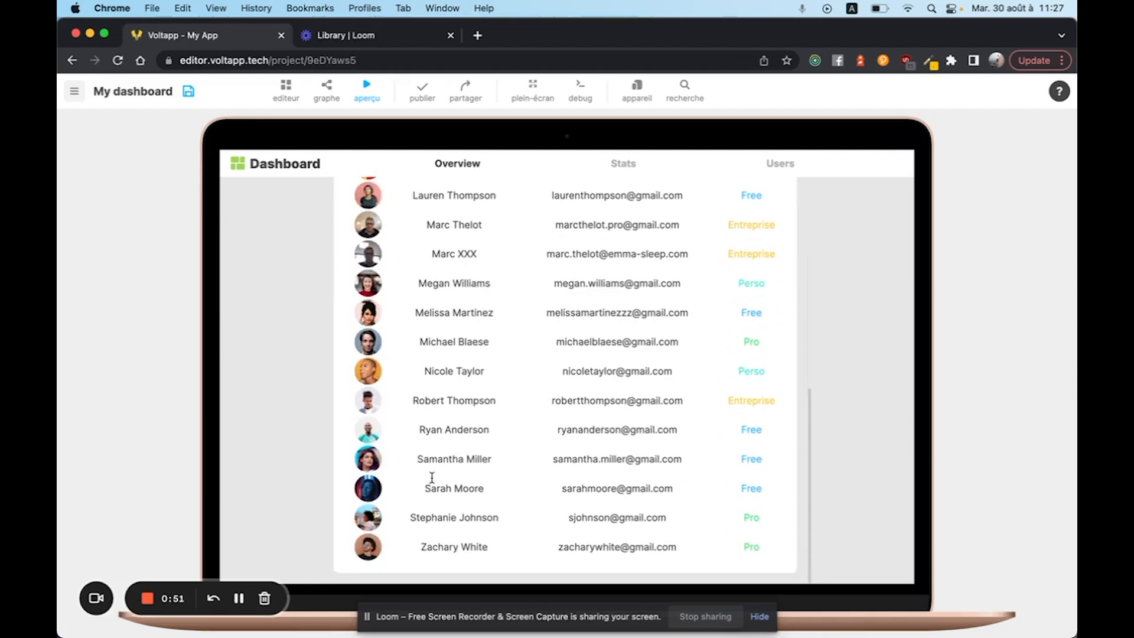
scroll(431, 481, "up", 10)
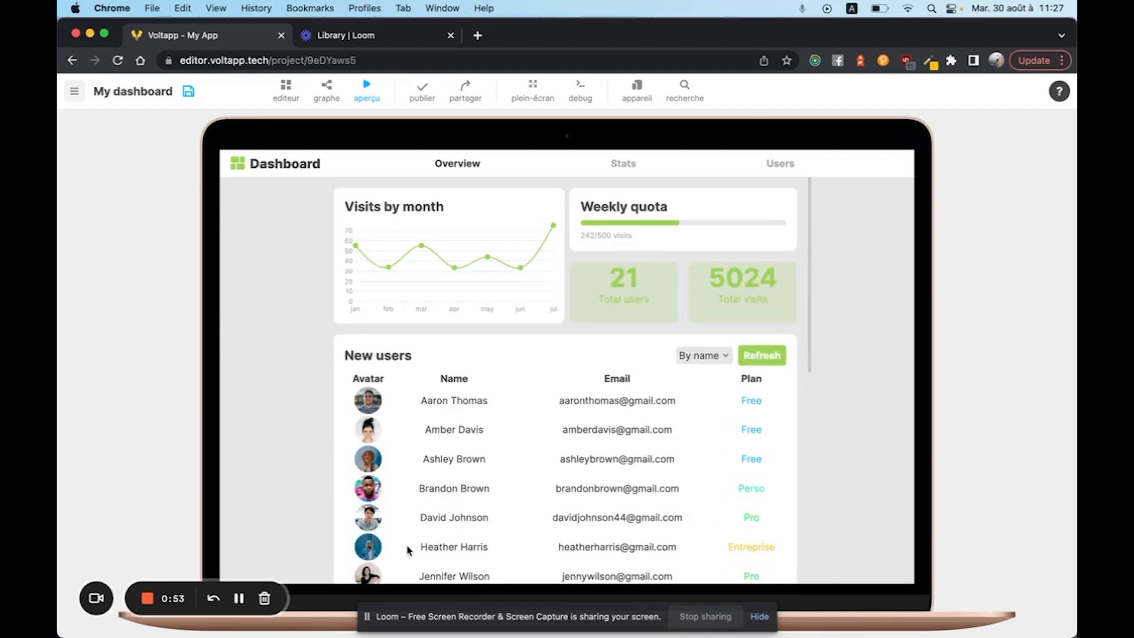
left_click_drag(607, 279, 649, 280)
left_click(627, 171)
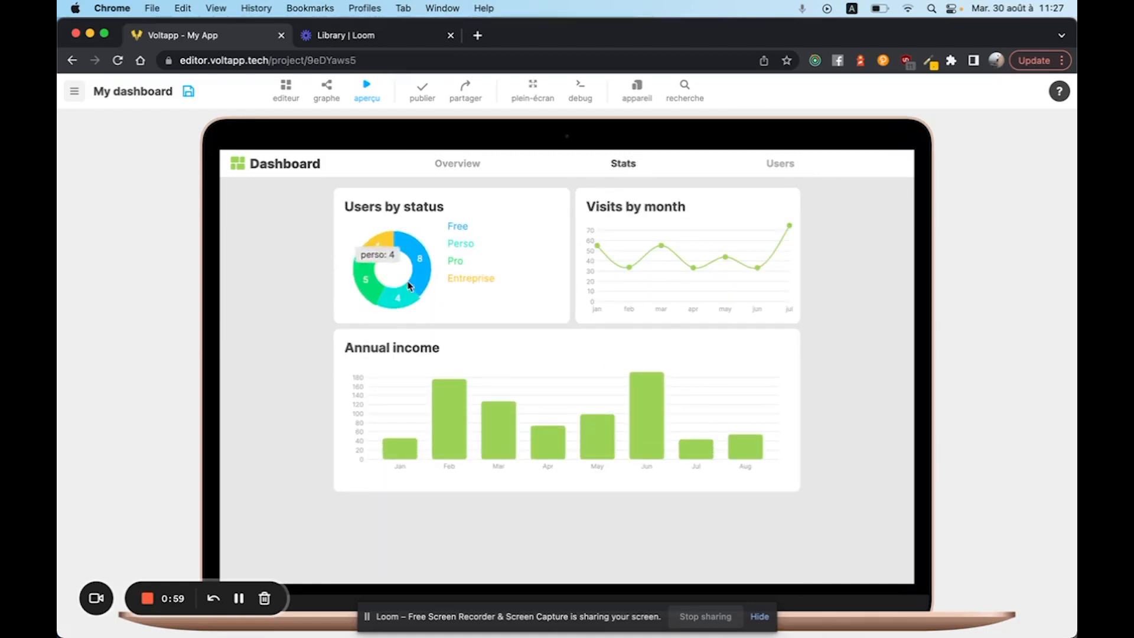
left_click_drag(448, 226, 459, 274)
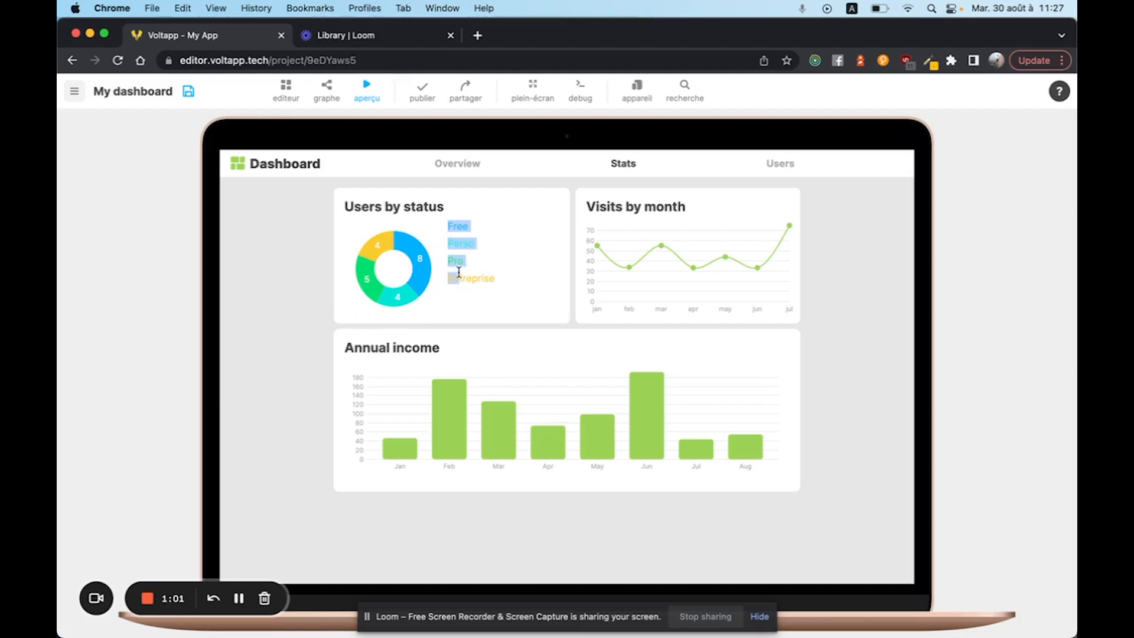
left_click(460, 274)
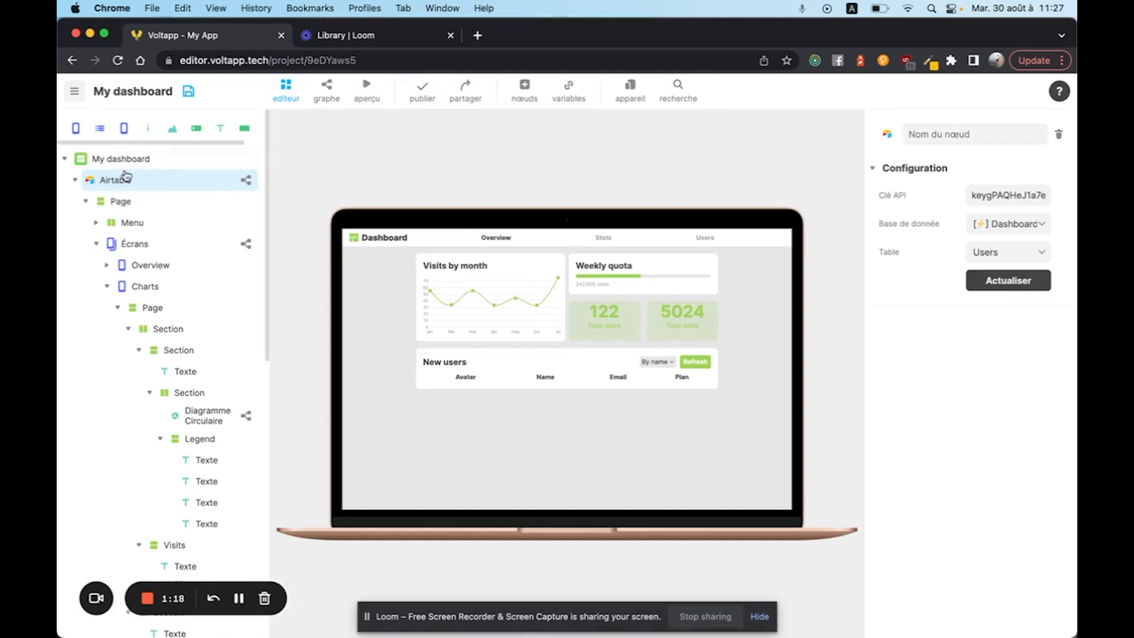
- Open the shared Airtable view Users (Voltapp dashboard) in a new browser tab from its copied link
left_click(478, 36)
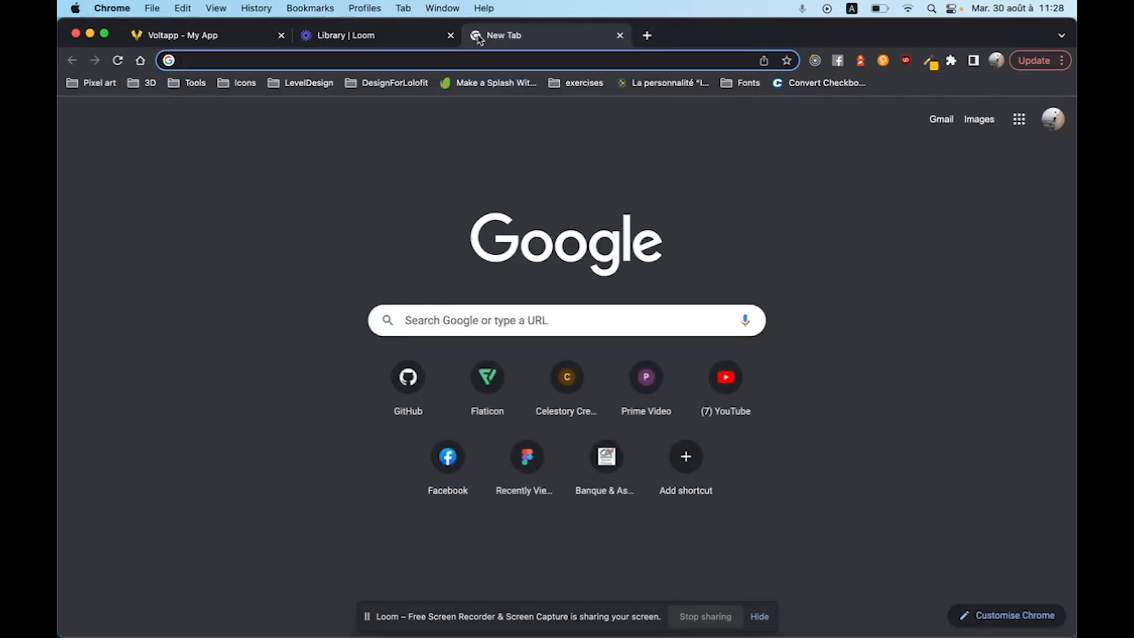
key("Return")
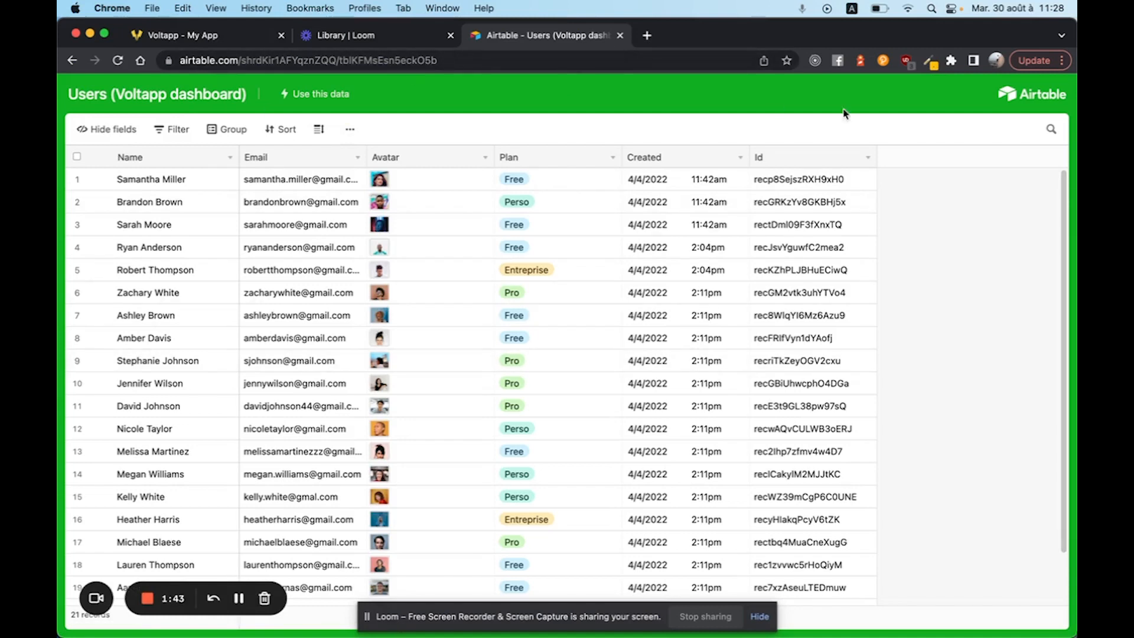
left_click(320, 96)
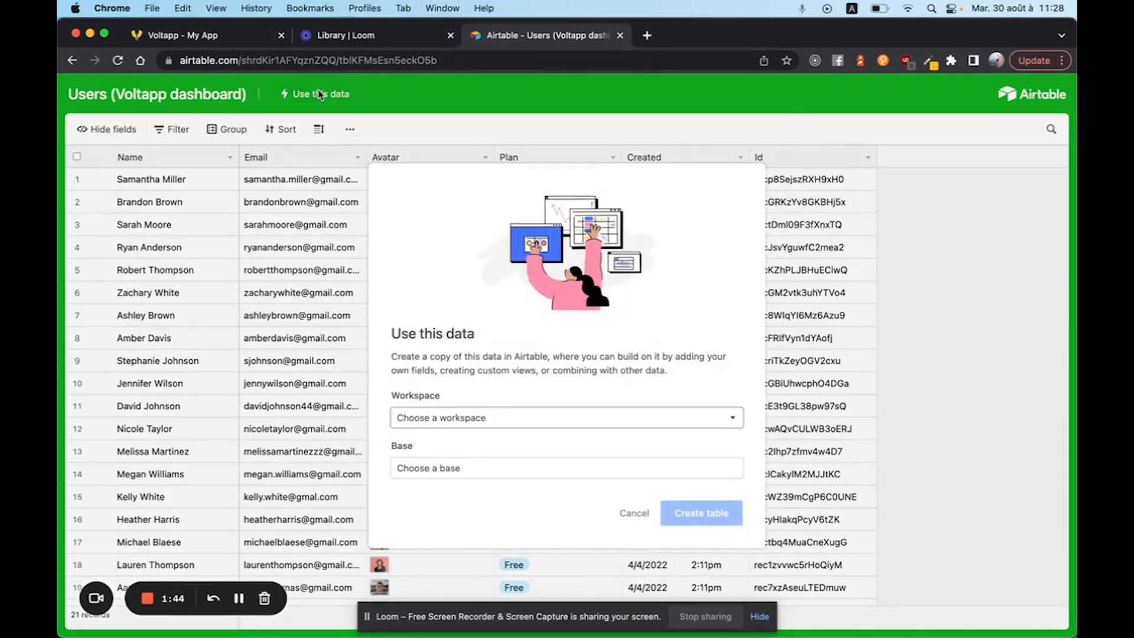
left_click(456, 423)
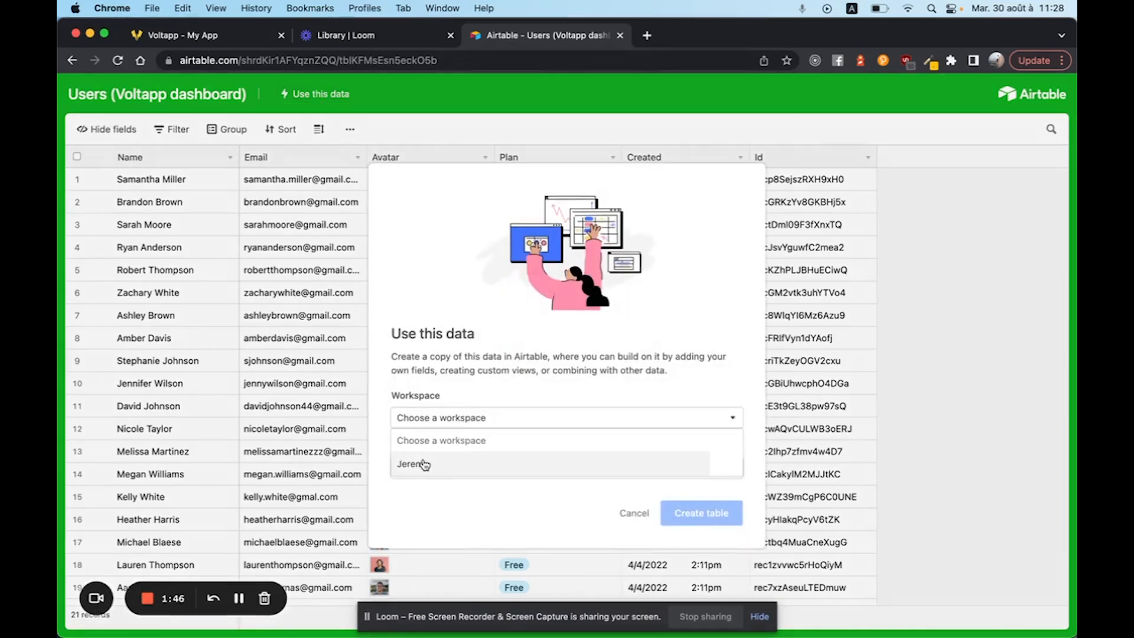
left_click(451, 465)
left_click(452, 468)
scroll(477, 428, "down", 5)
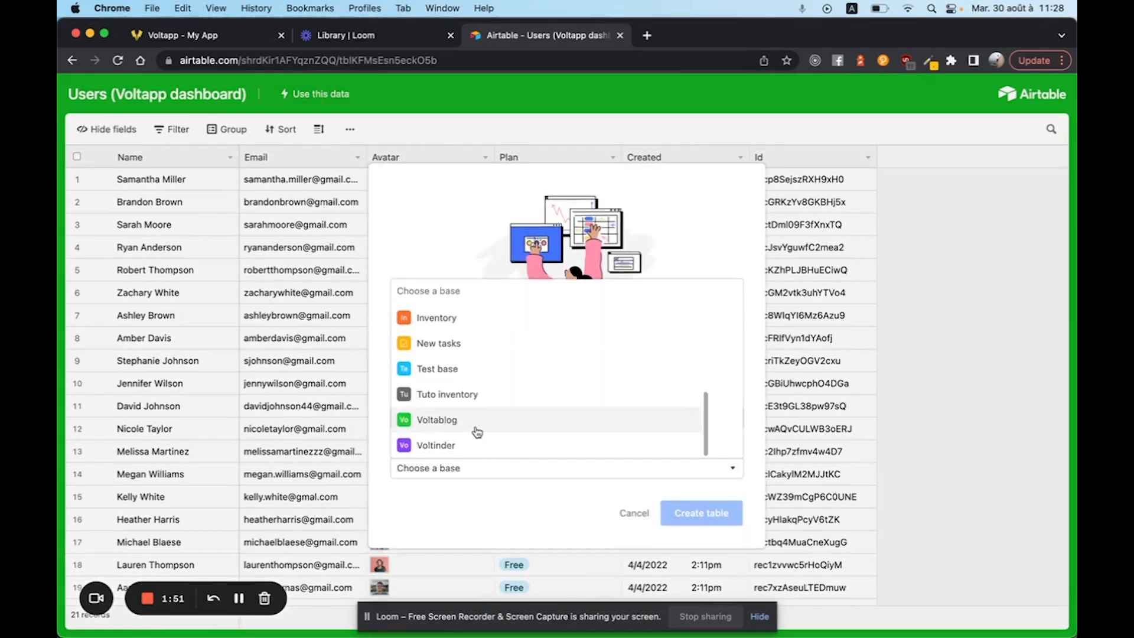
scroll(477, 433, "up", 5)
left_click(465, 536)
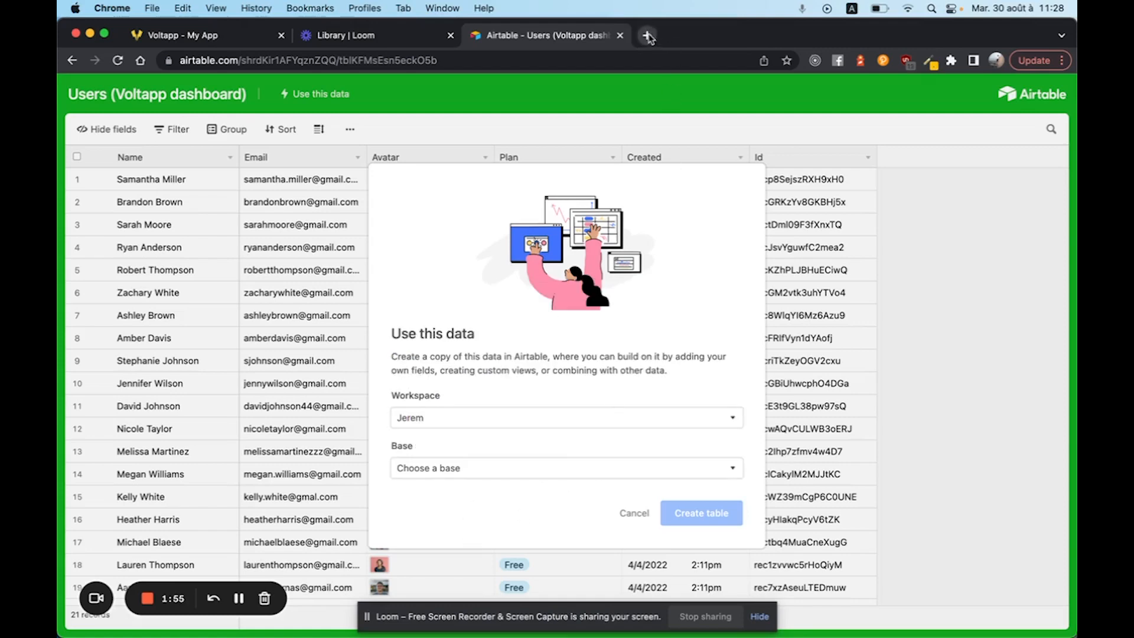
left_click(907, 187)
- Go to airtable.com in a new browser tab and create a new base named My dashboard
left_click(648, 35)
type("airtable.com")
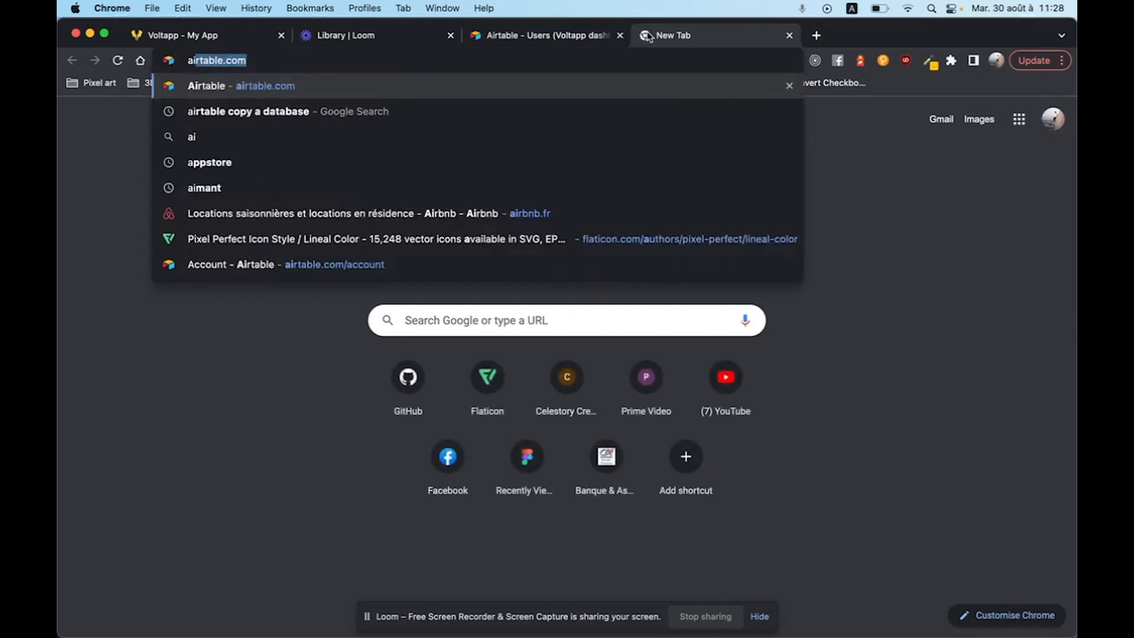
key("Return")
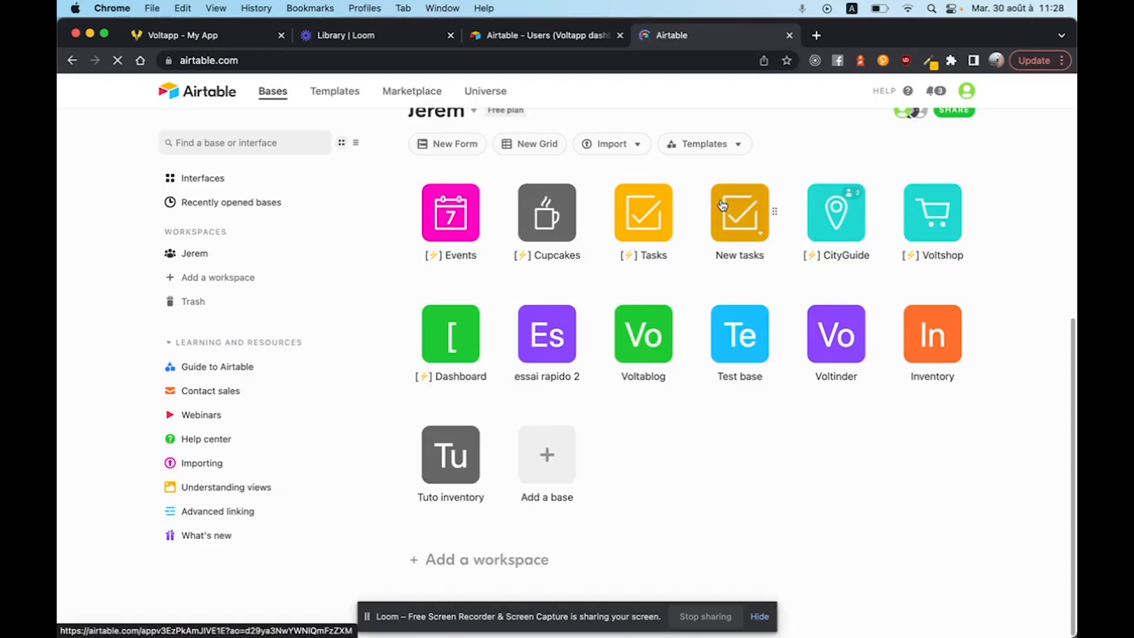
left_click(550, 452)
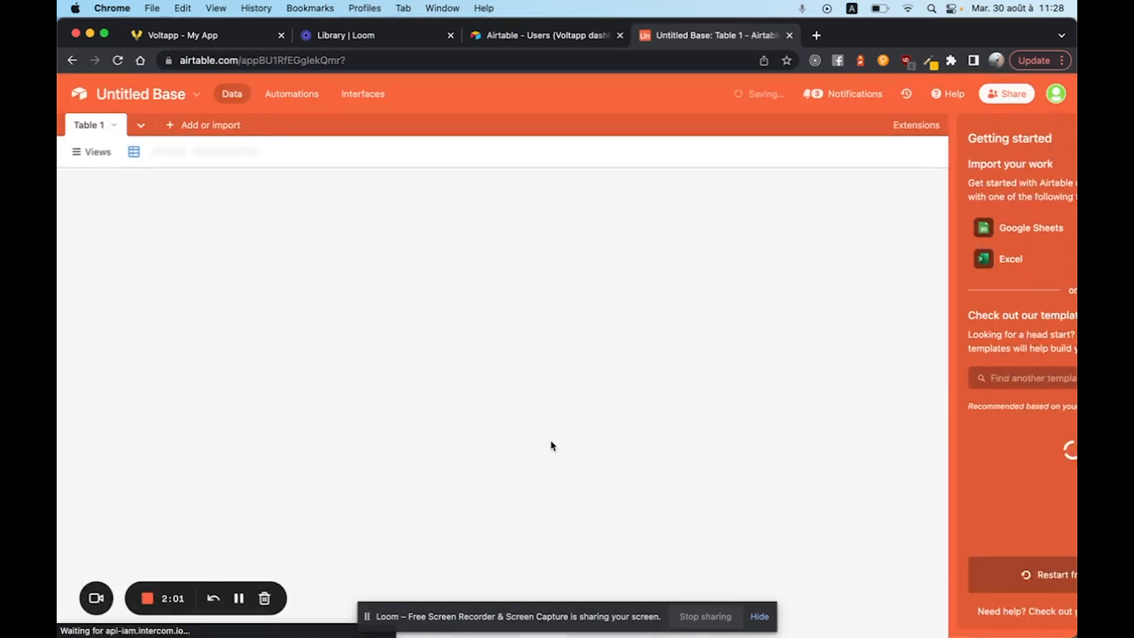
left_click(126, 94)
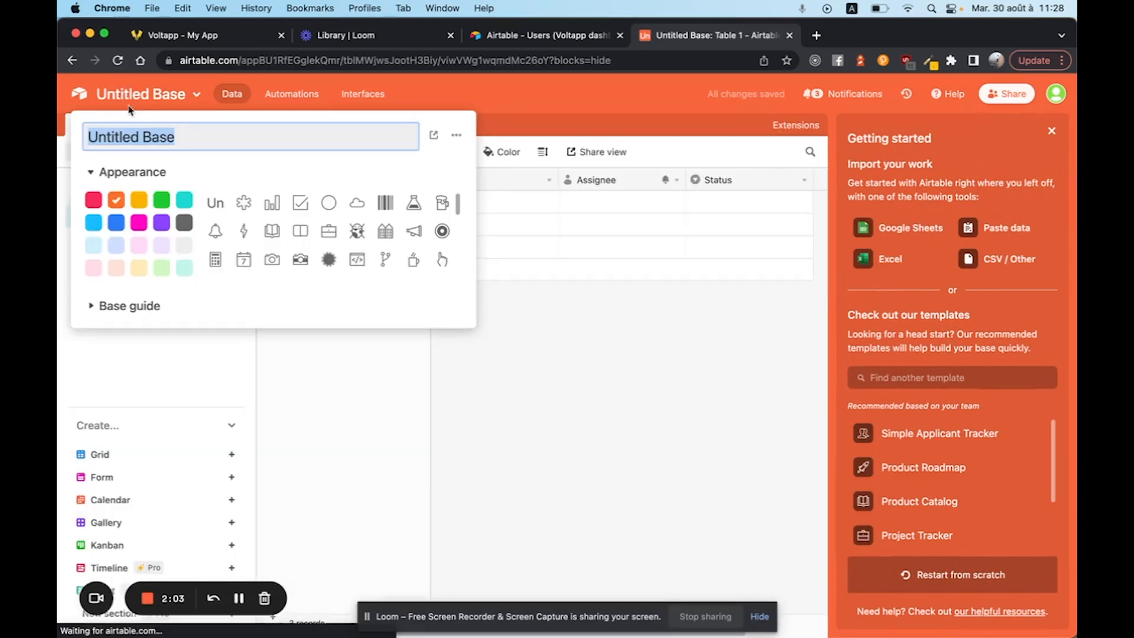
type("My dashboard")
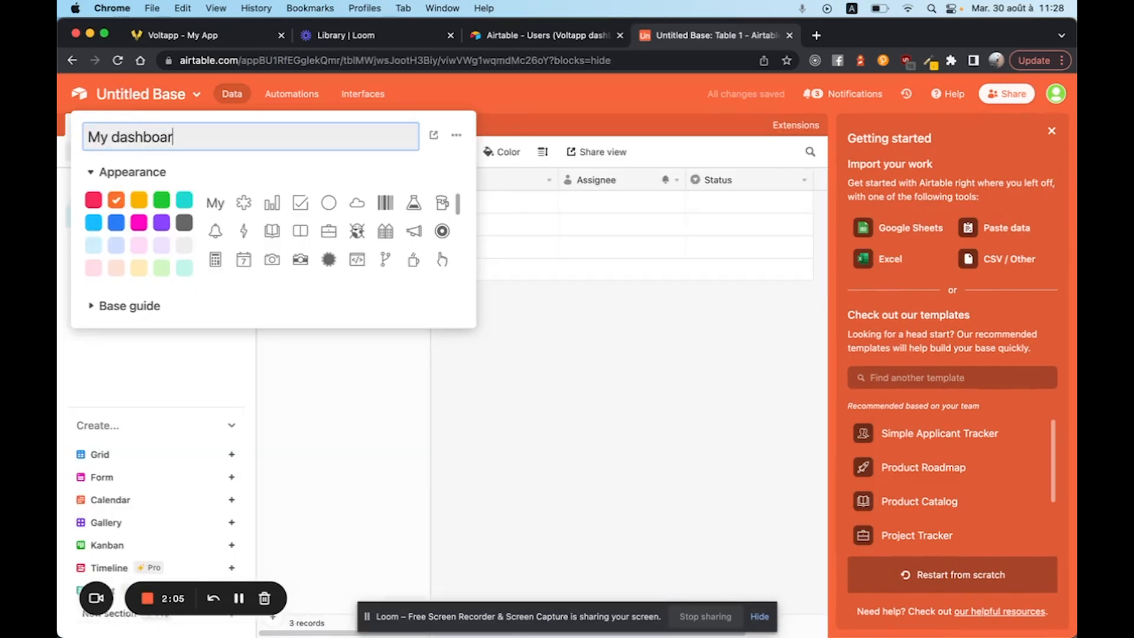
key("Return")
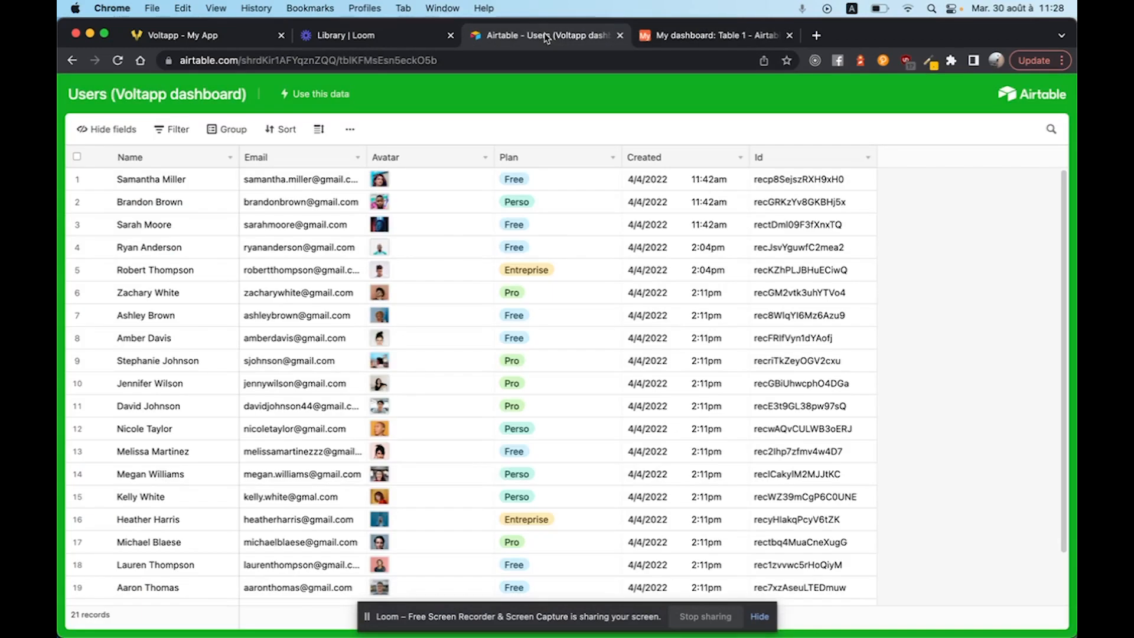
- Copy the shared Users (Voltapp dashboard) data as a new table into the My dashboard base of the personal workspace
left_click(545, 35)
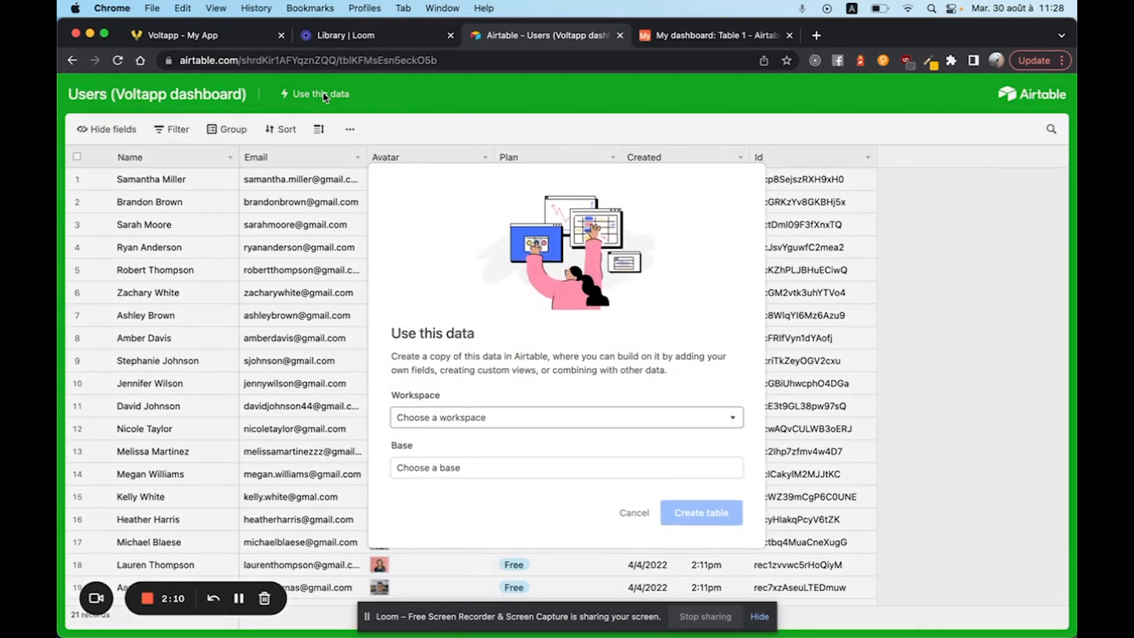
left_click(321, 94)
left_click(477, 418)
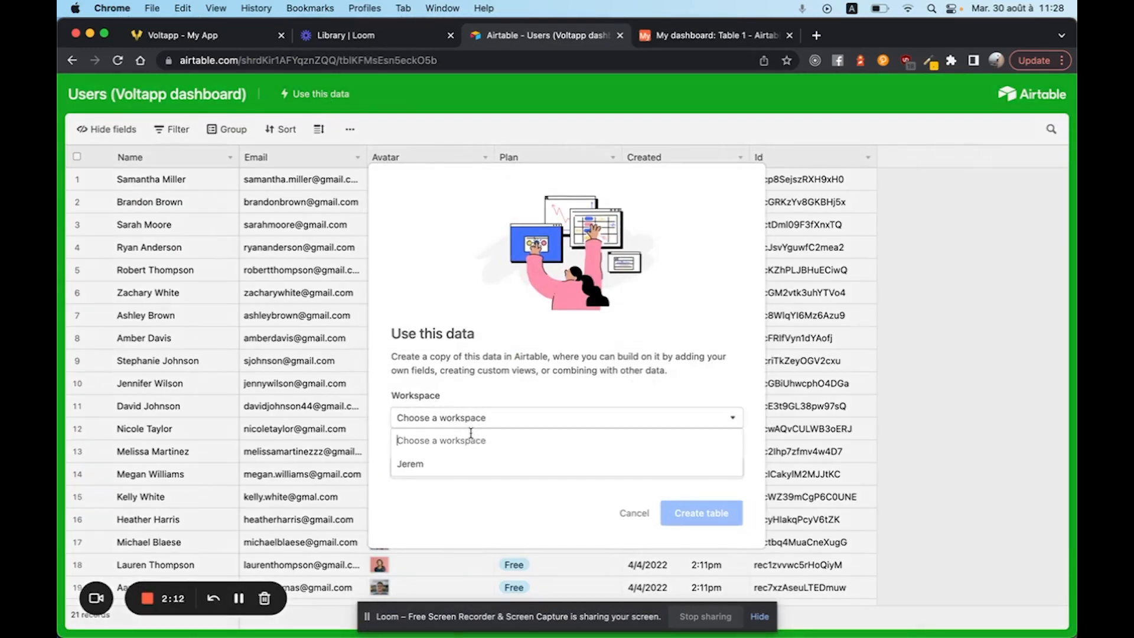
left_click(473, 463)
left_click(466, 467)
scroll(464, 394, "down", 5)
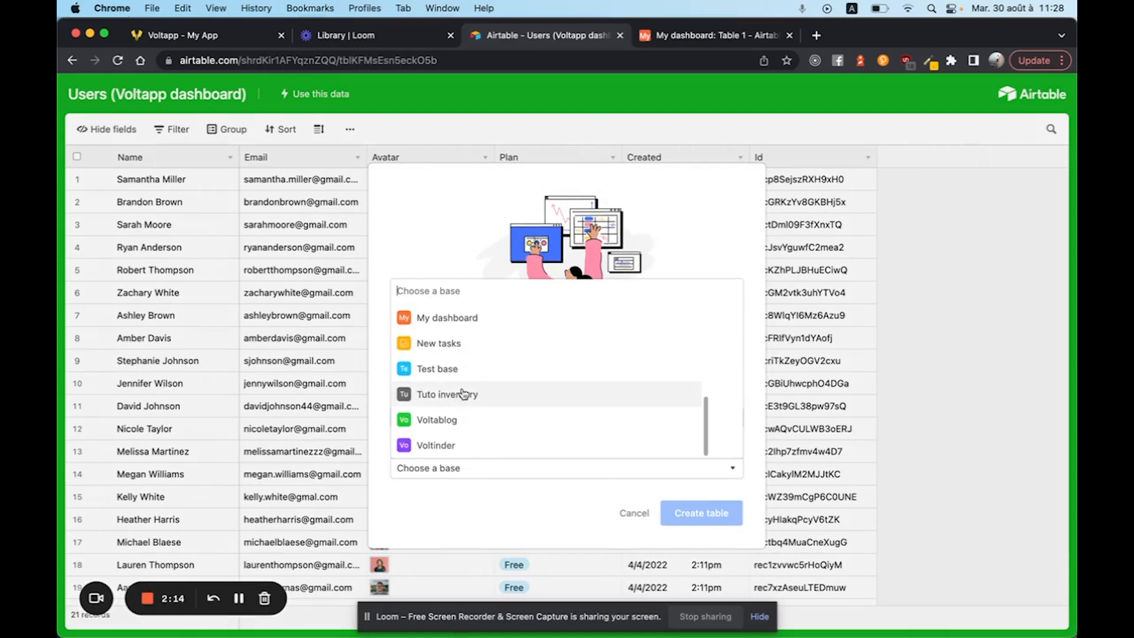
left_click(458, 319)
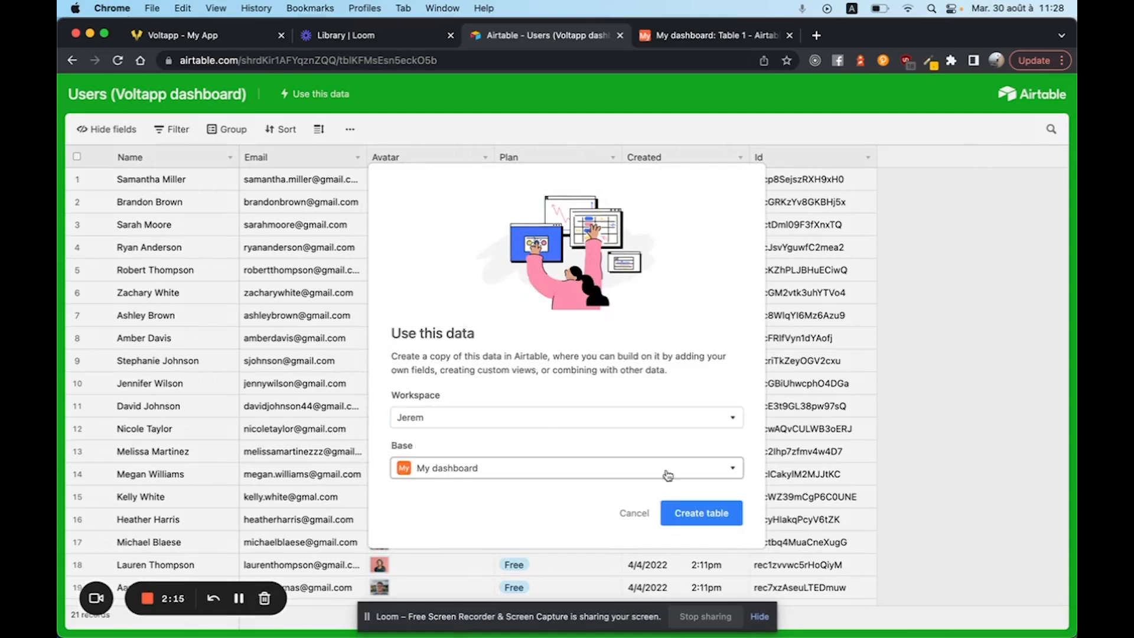
left_click(701, 514)
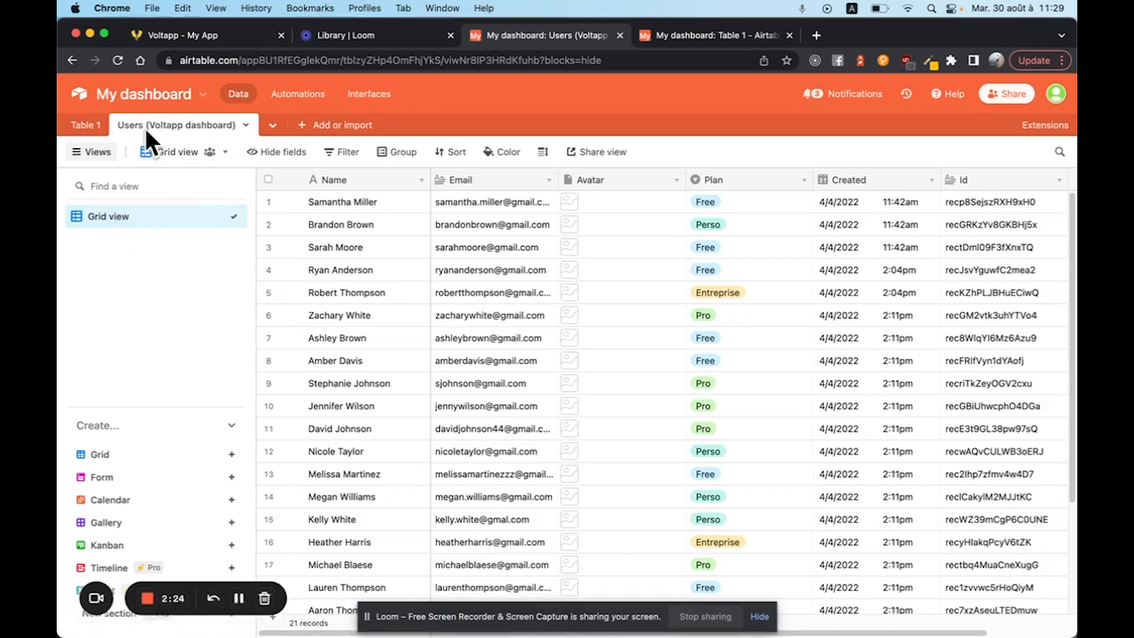
- Delete the empty Table 1 from the My dashboard base
left_click(80, 123)
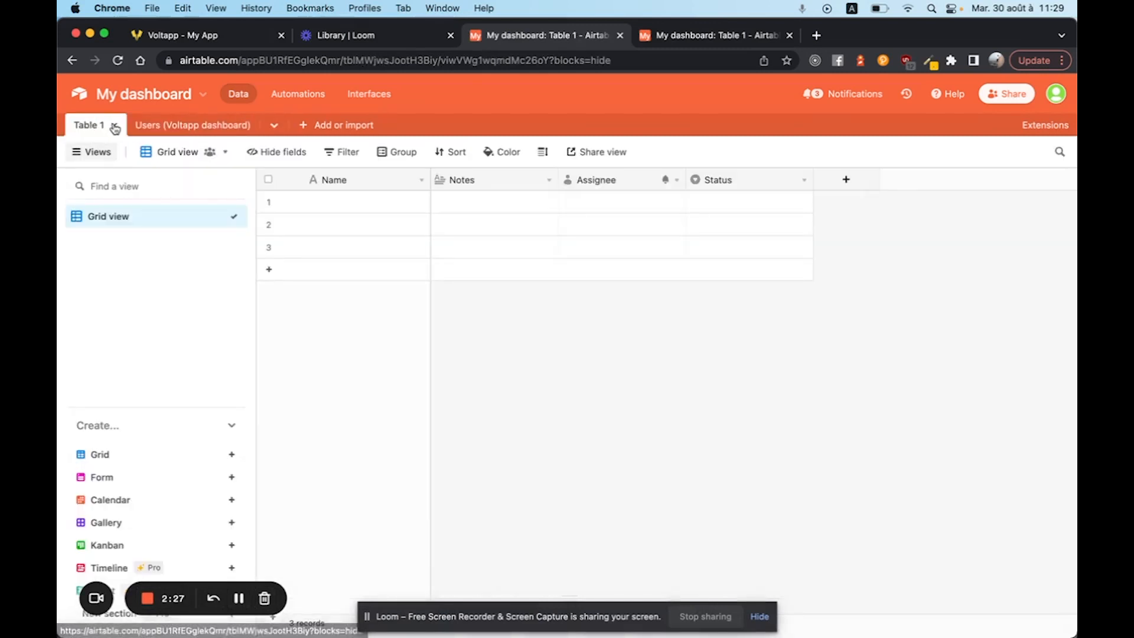
left_click(114, 126)
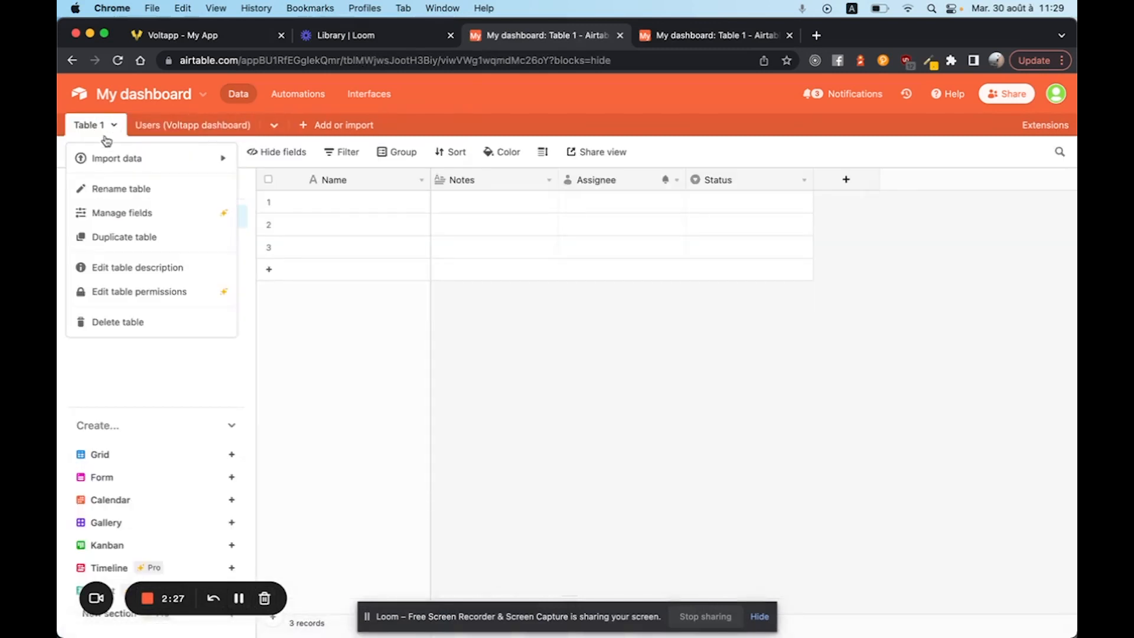
left_click(106, 323)
left_click(194, 228)
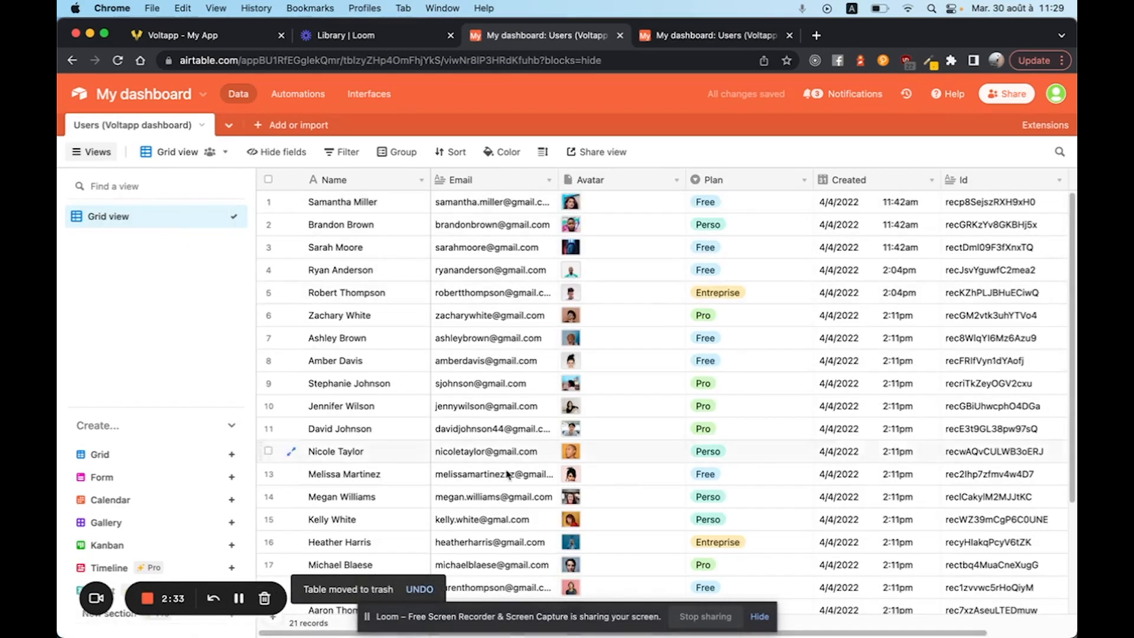
- Examine the records and fields of the copied Users (Voltapp dashboard) table
scroll(591, 345, "down", 5)
scroll(590, 347, "up", 5)
scroll(590, 347, "right", 1)
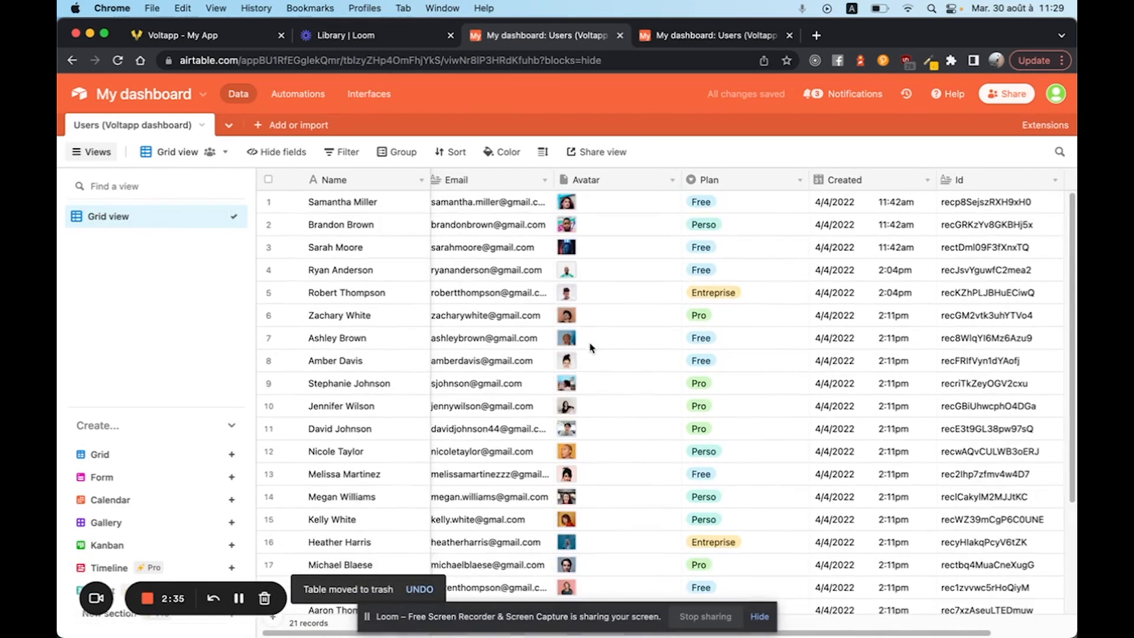
scroll(590, 347, "left", 1)
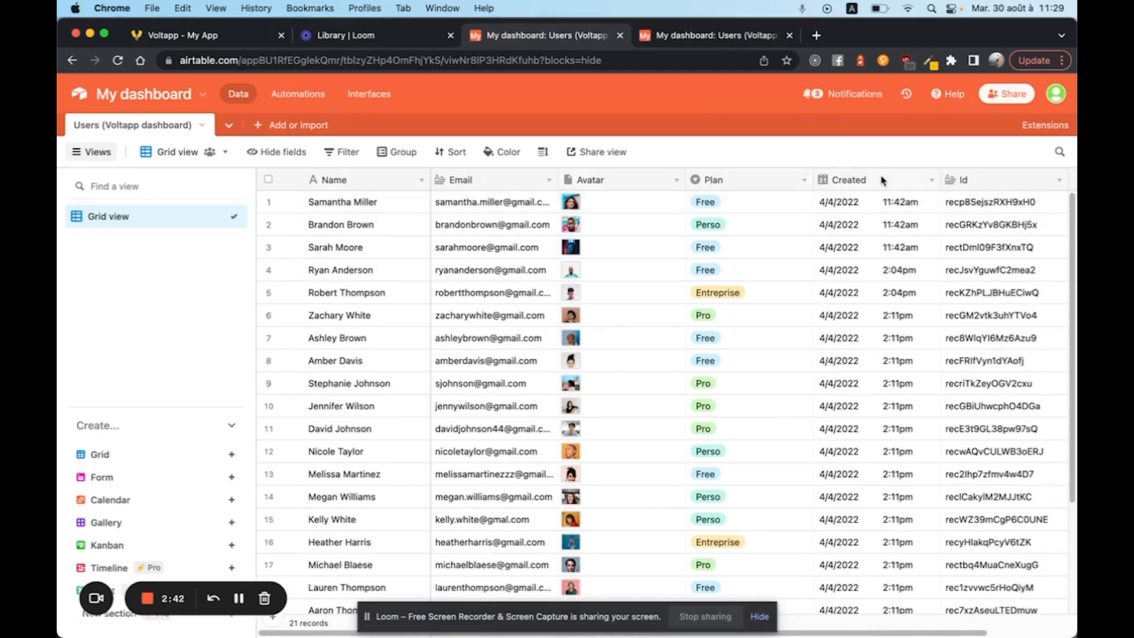
scroll(881, 180, "right", 5)
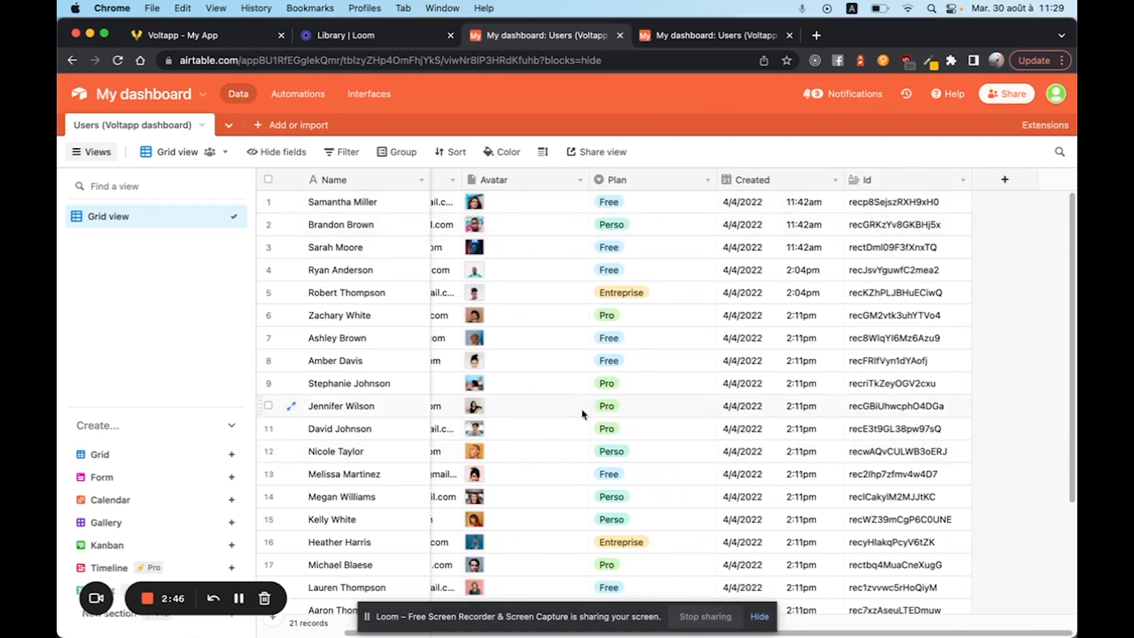
- Look over the remaining records and columns of the Users (Voltapp dashboard) table, from Name through Id
scroll(582, 410, "left", 3)
scroll(582, 410, "down", 1)
scroll(484, 412, "down", 5)
scroll(482, 409, "up", 6)
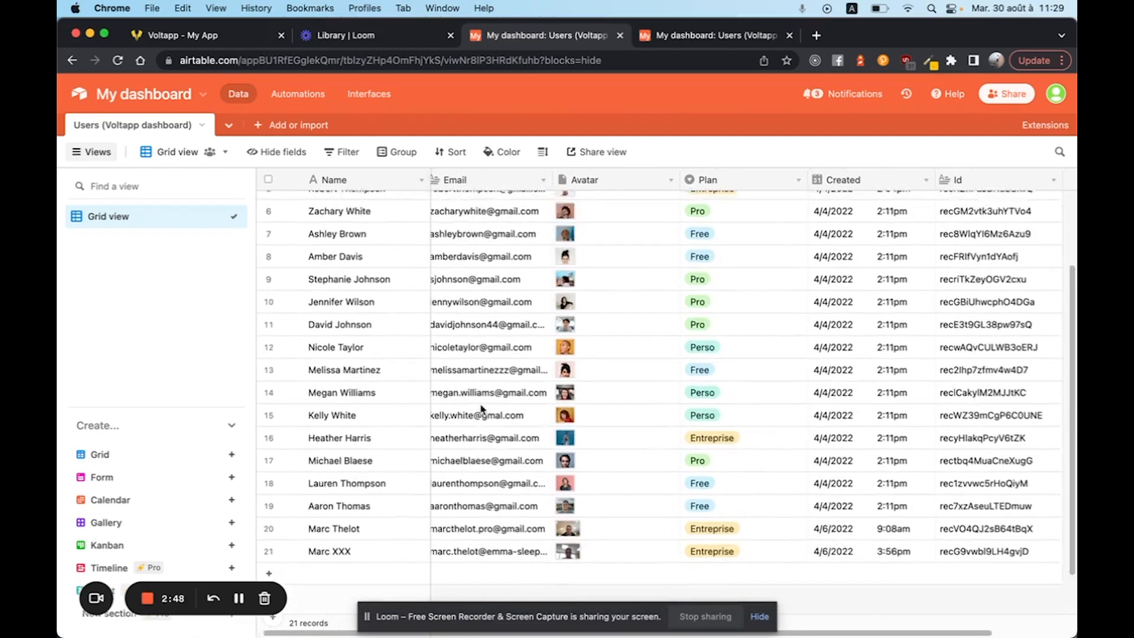
scroll(481, 408, "right", 1)
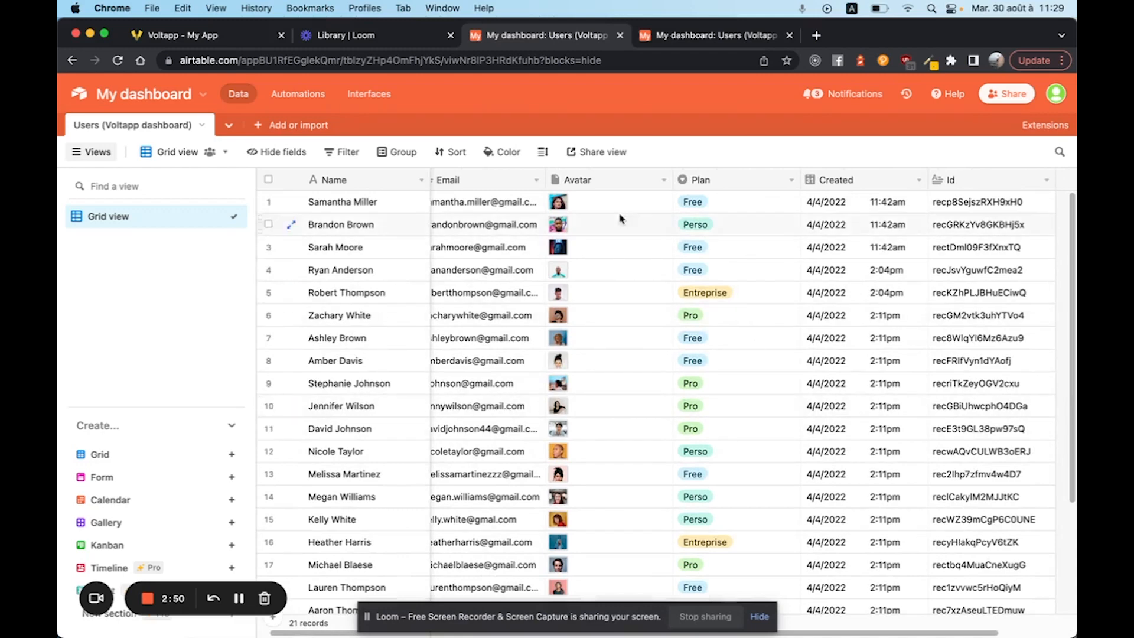
- Open the Airtable account overview from the My dashboard base and find the personal API key section
left_click(183, 36)
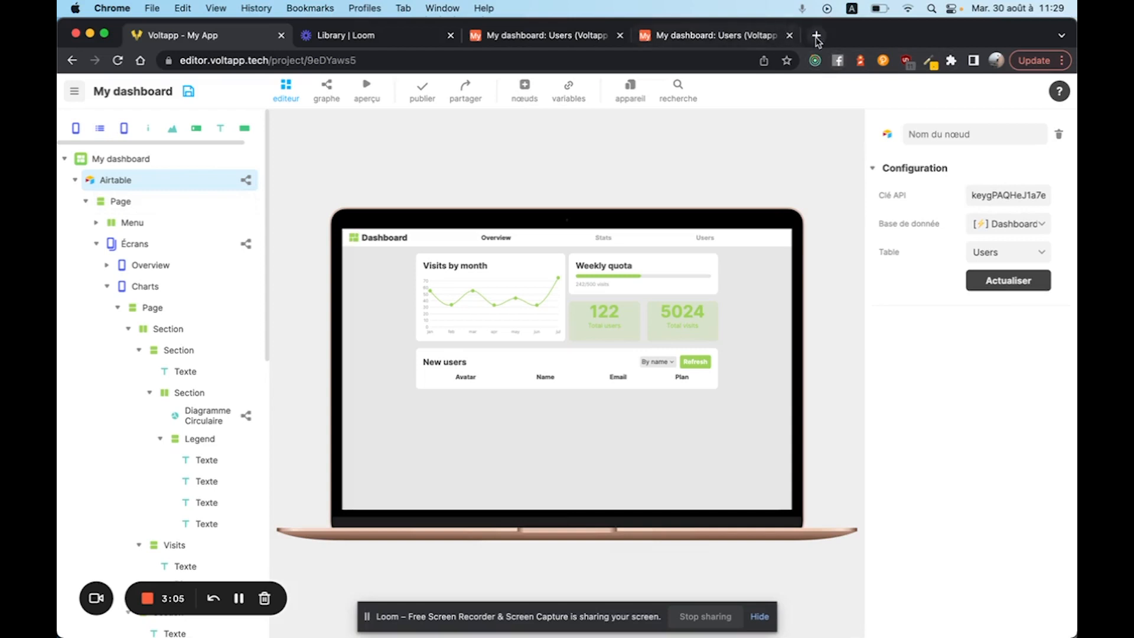
left_click(746, 39)
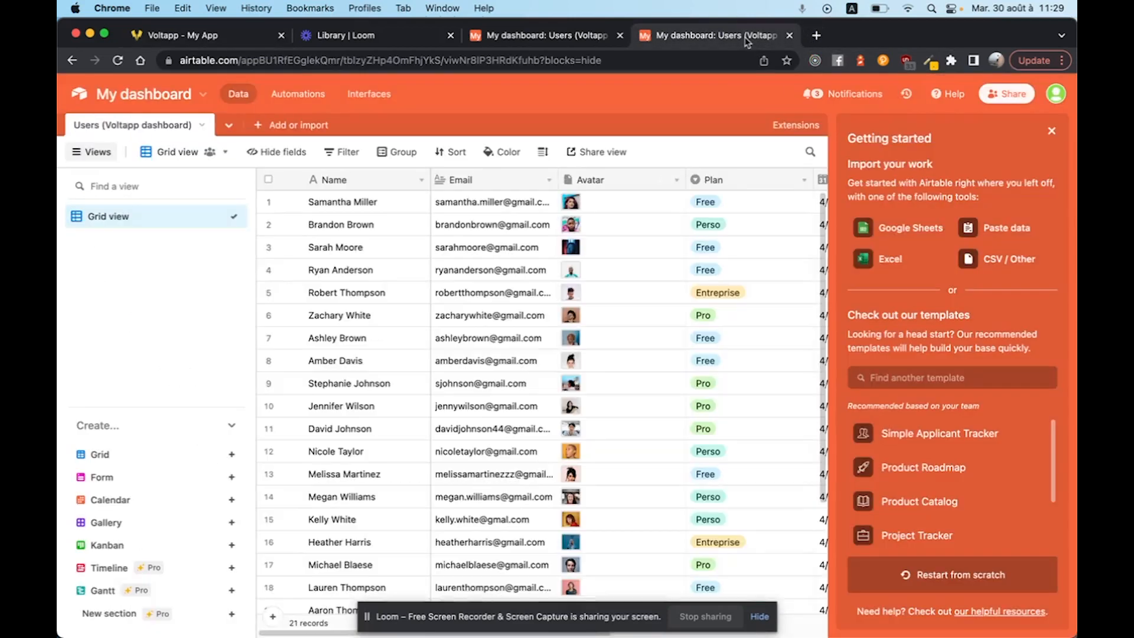
left_click(1055, 93)
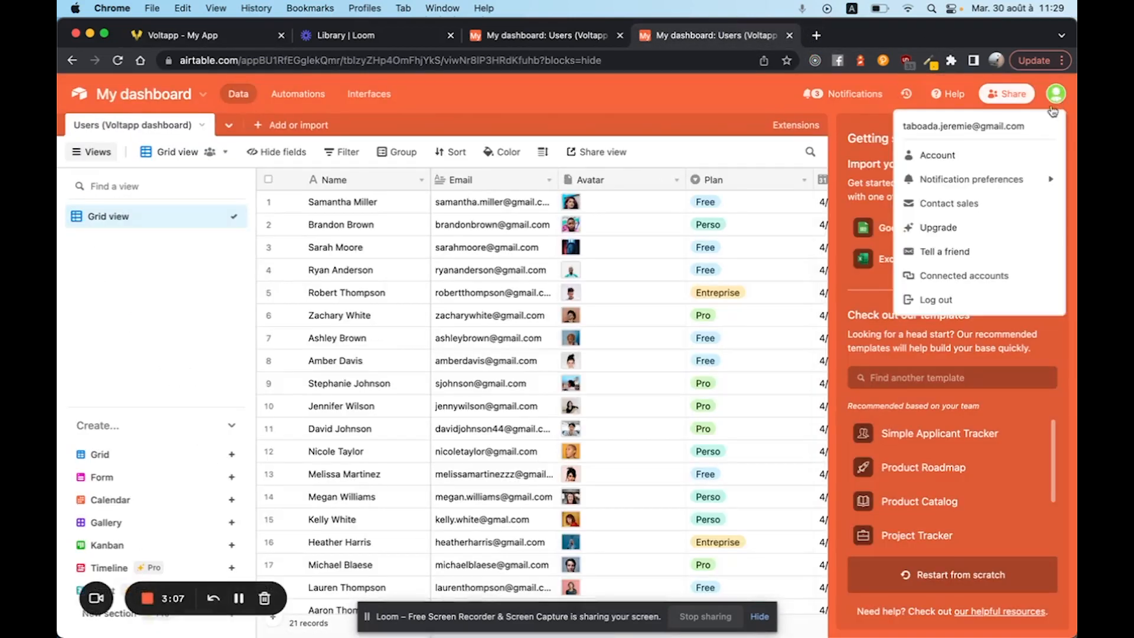
left_click(963, 164)
left_click(875, 39)
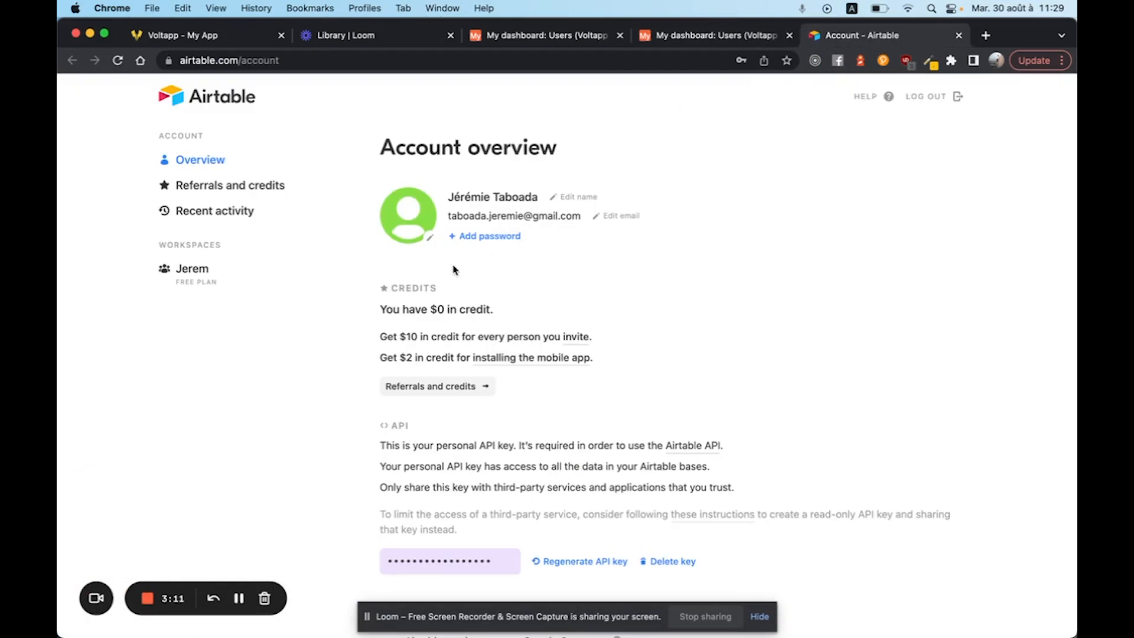
scroll(470, 329, "down", 3)
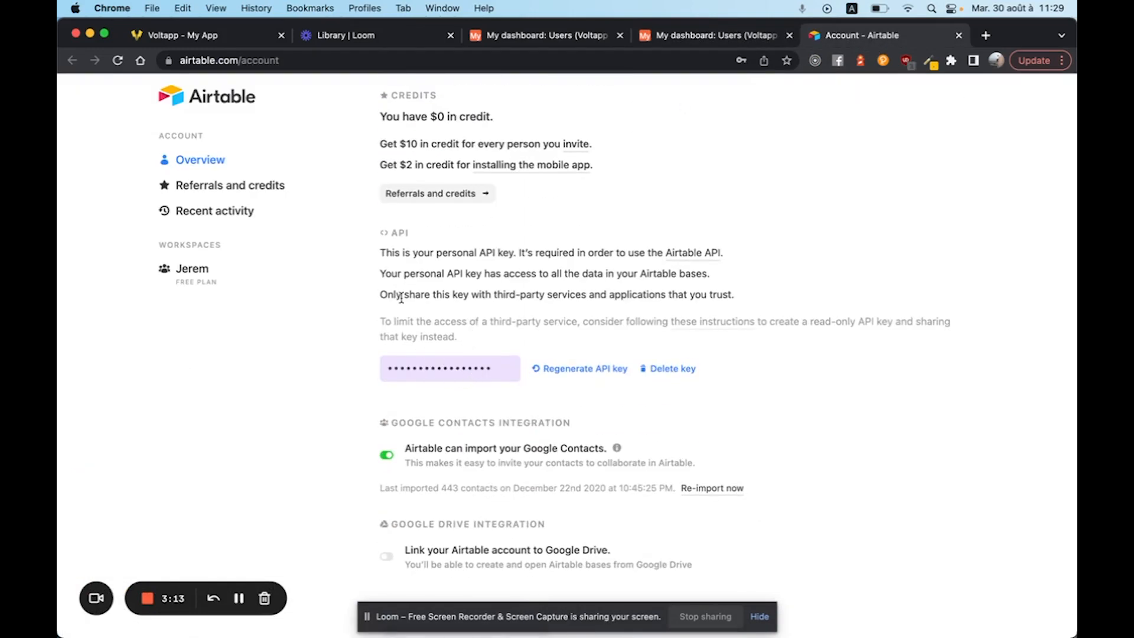
- Switch back to Voltapp and check which databases the template's Airtable node offers, keeping its current selection
left_click(244, 39)
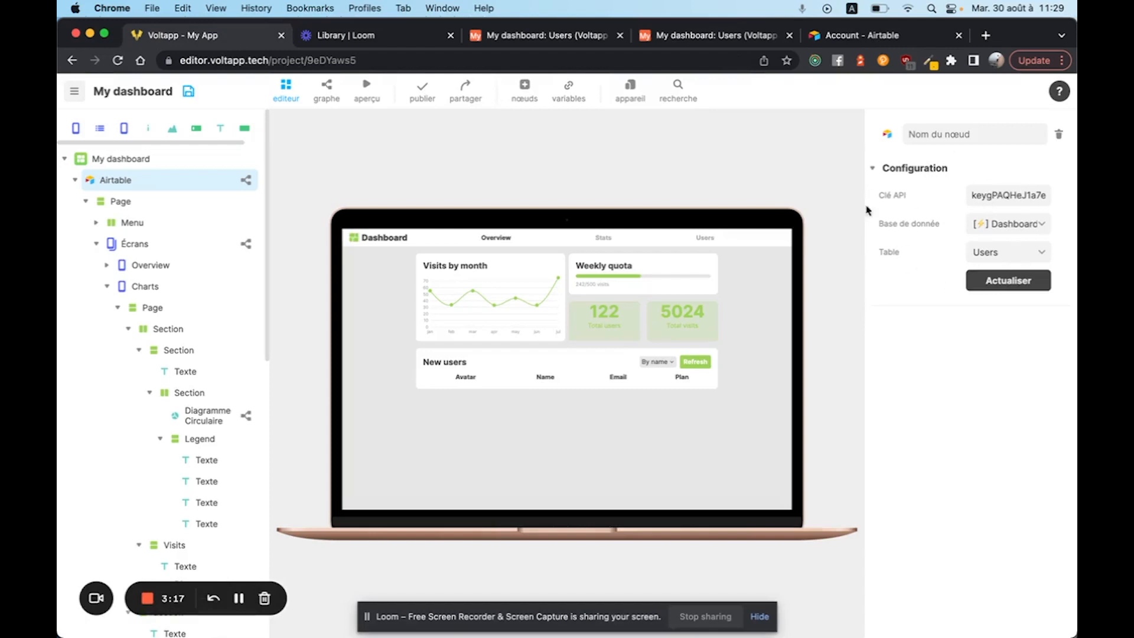
left_click(995, 230)
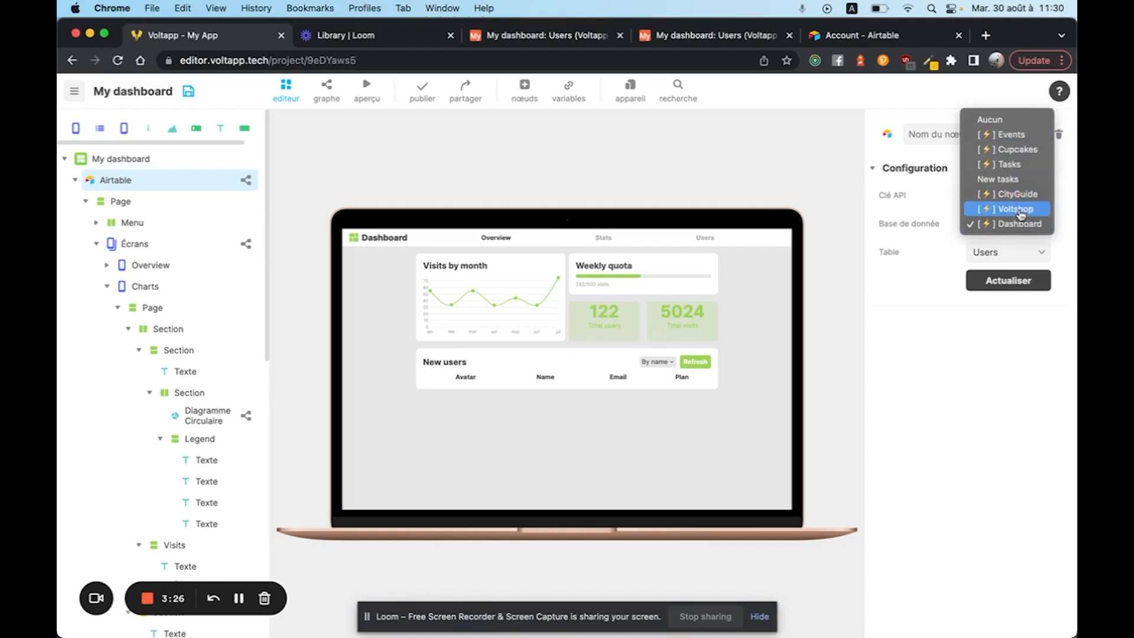
left_click(931, 208)
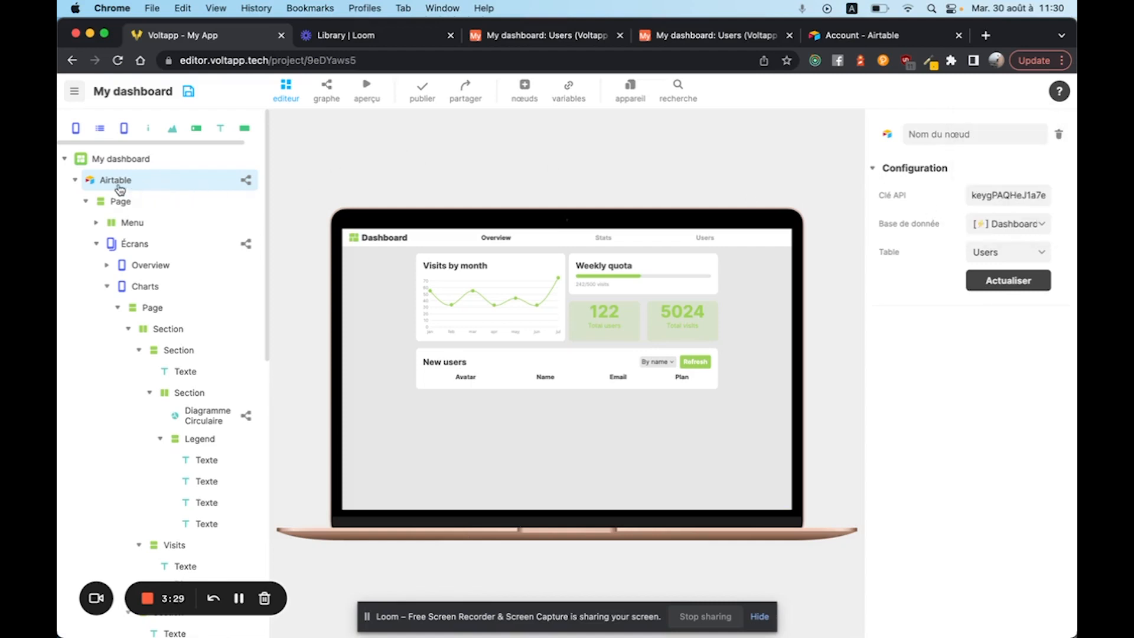
- Add a new Airtable integration node directly under My dashboard, above the template's Airtable node
left_click(524, 90)
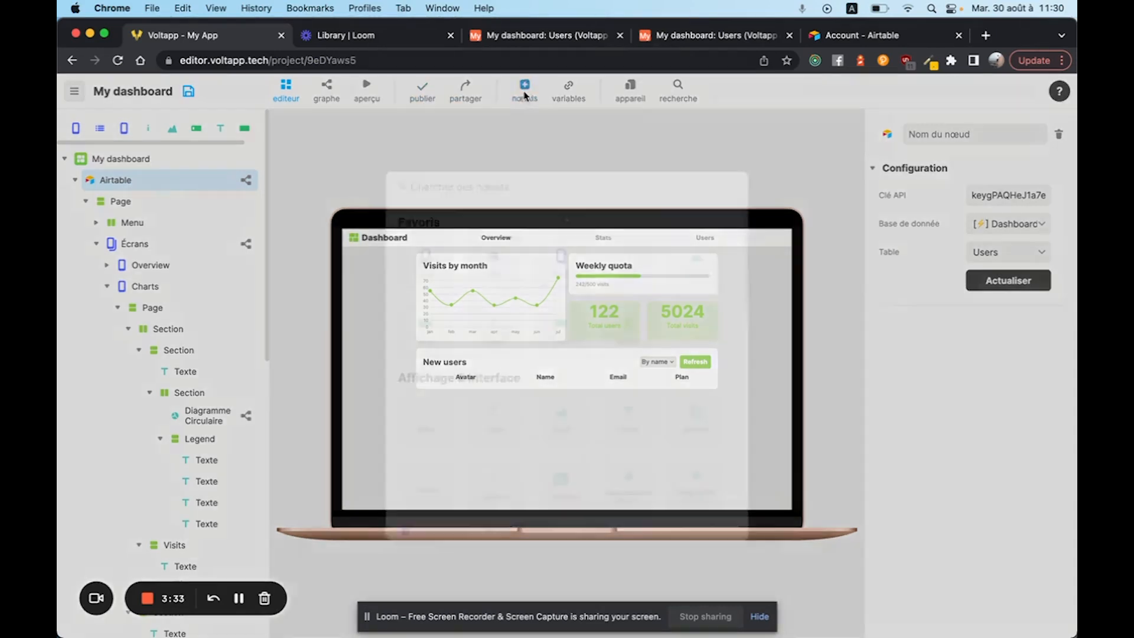
scroll(449, 372, "down", 10)
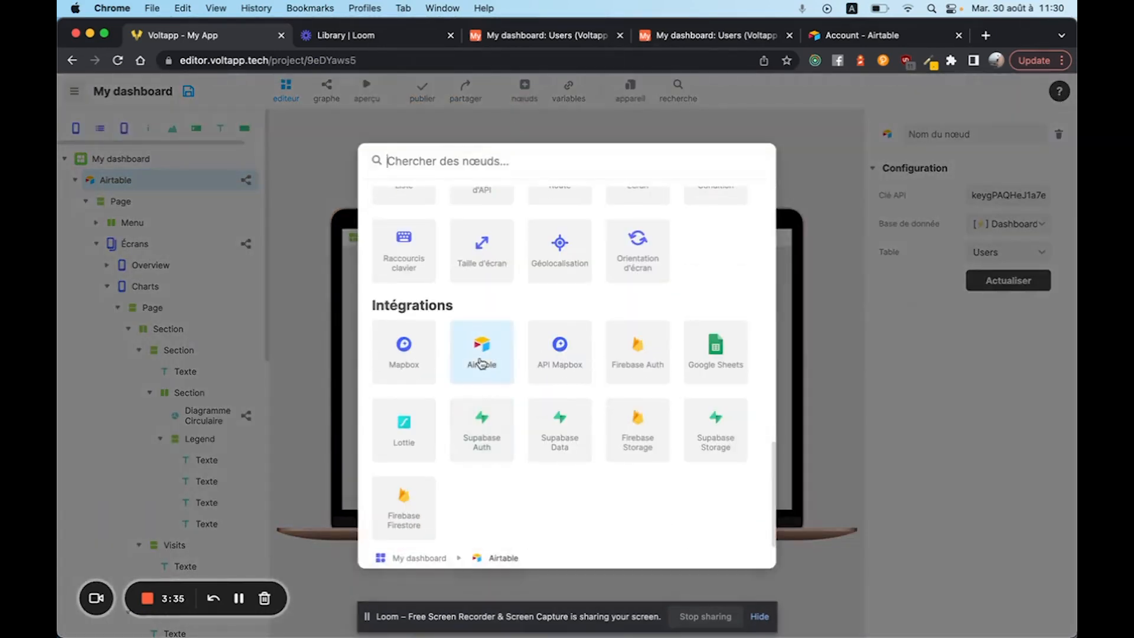
left_click_drag(482, 354, 167, 180)
left_click(168, 181)
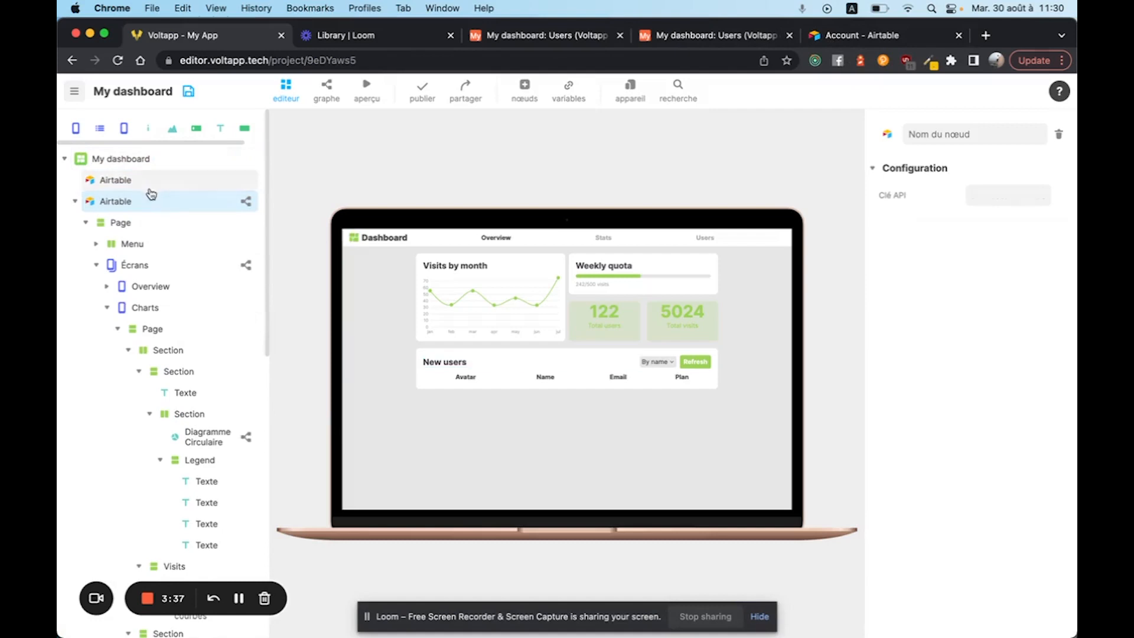
- Copy the personal API key from the Airtable account page into the new Airtable node's Clé API field in Voltapp
left_click(862, 34)
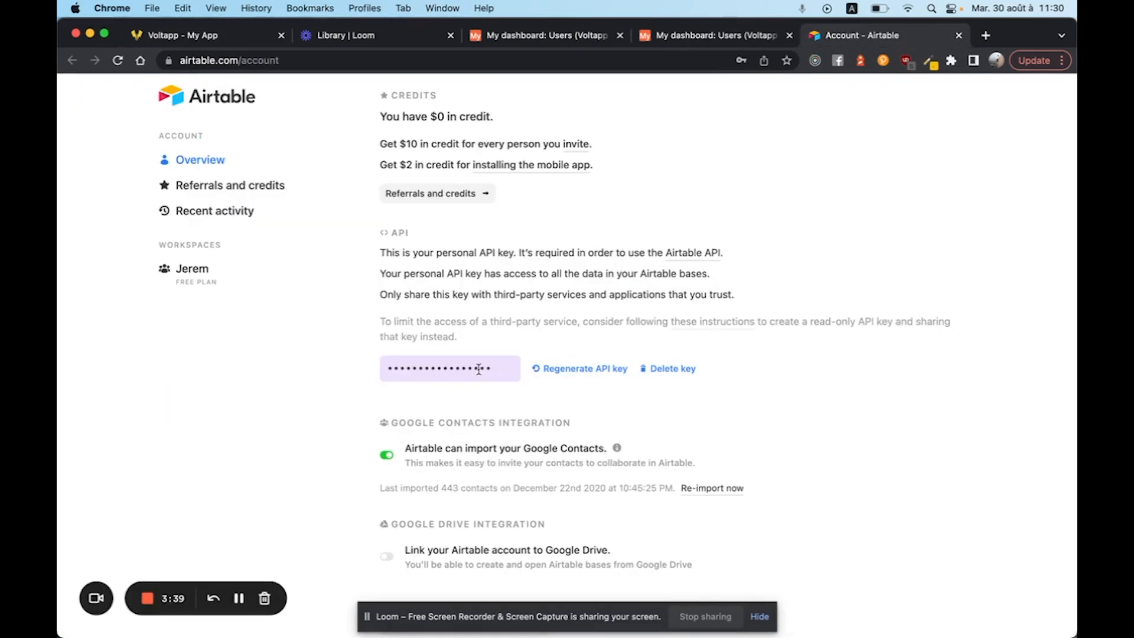
left_click(223, 33)
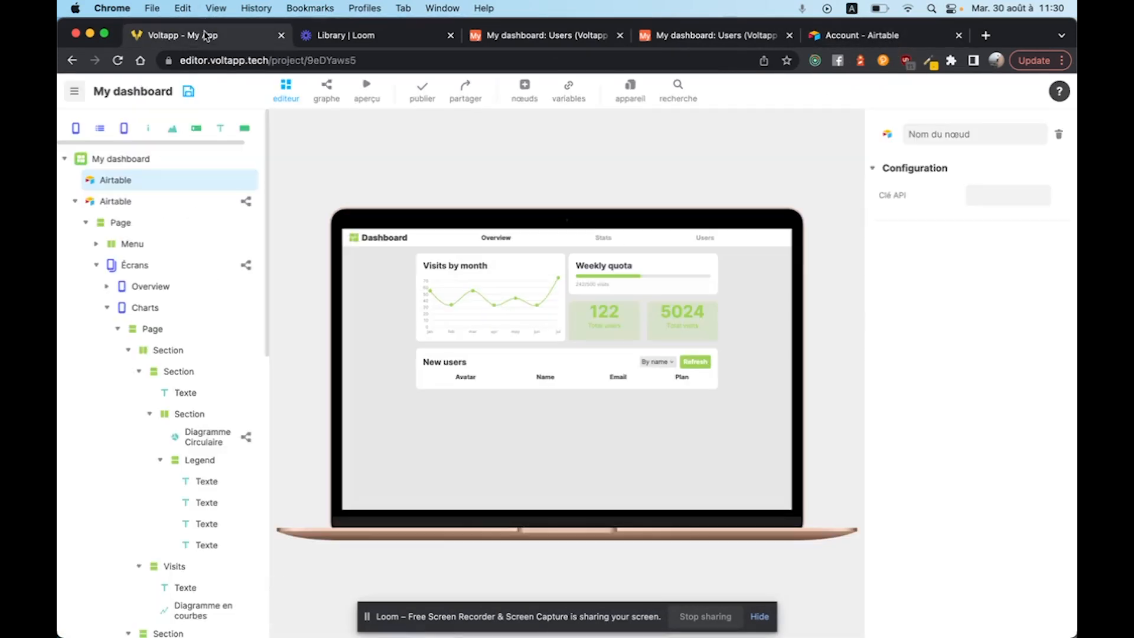
left_click(990, 199)
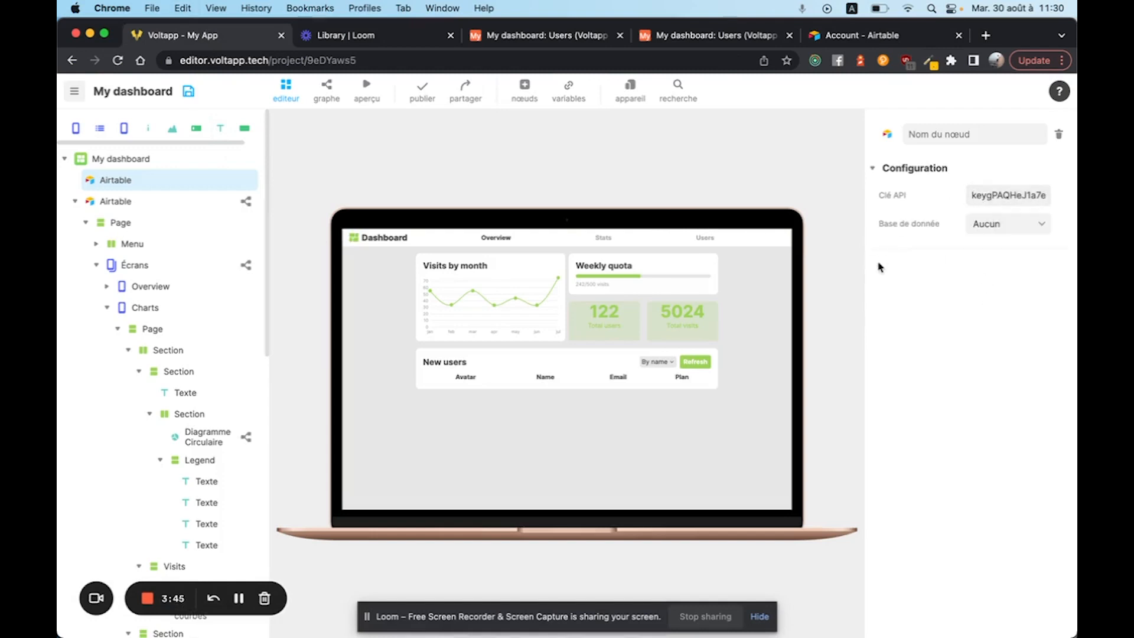
- Connect the new Airtable node to the My dashboard base and its Users (Voltapp dashboard) table, and refresh the connection
left_click(973, 230)
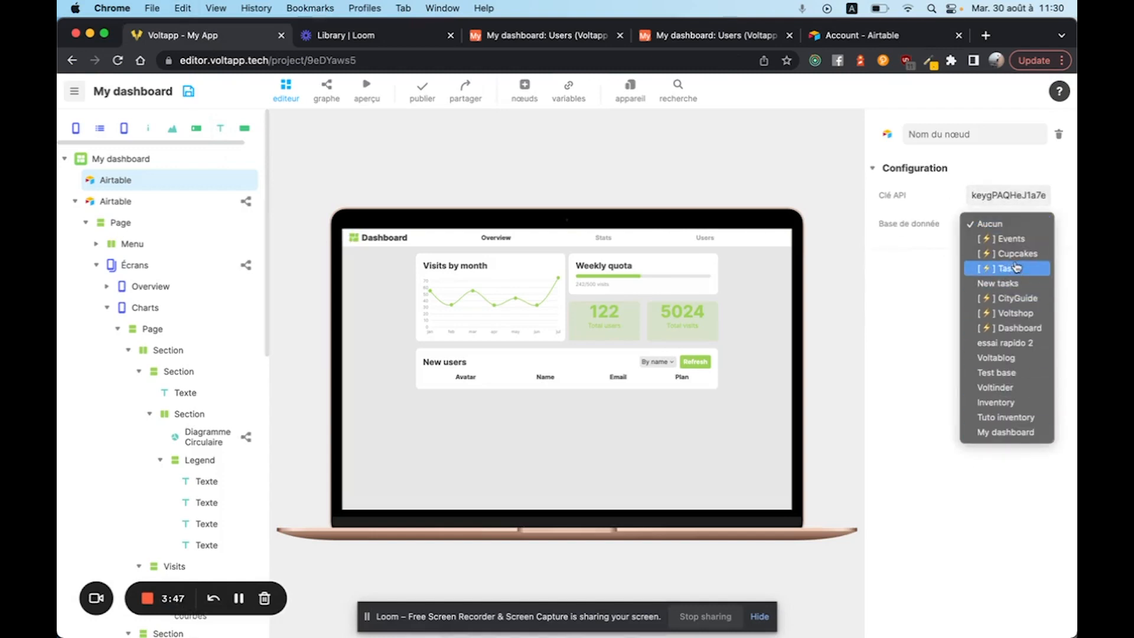
left_click(985, 434)
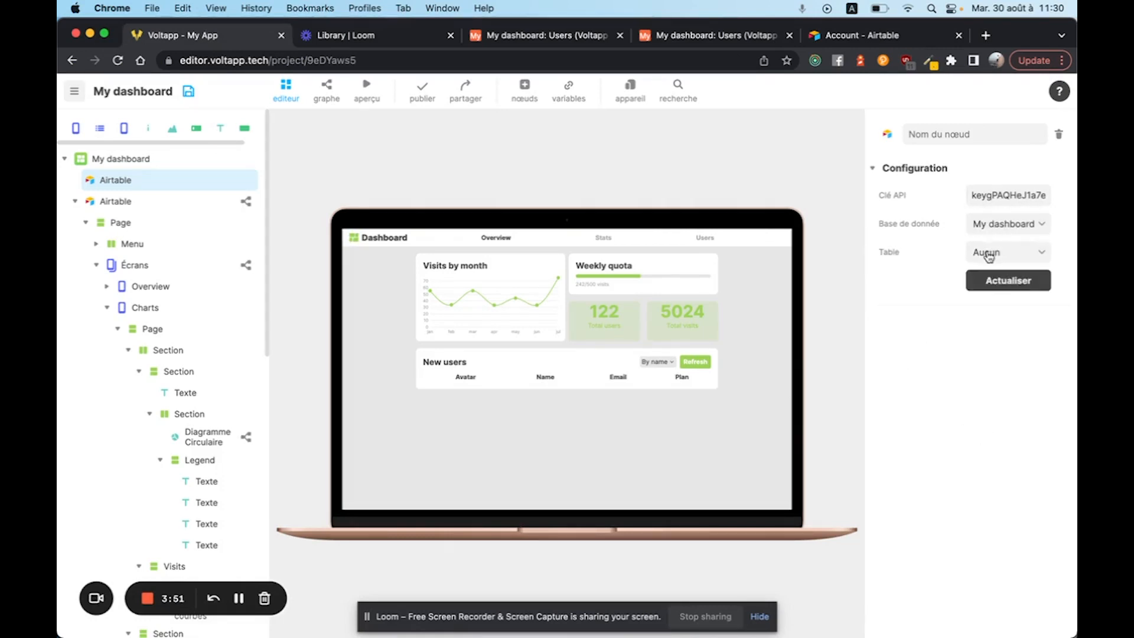
left_click(987, 251)
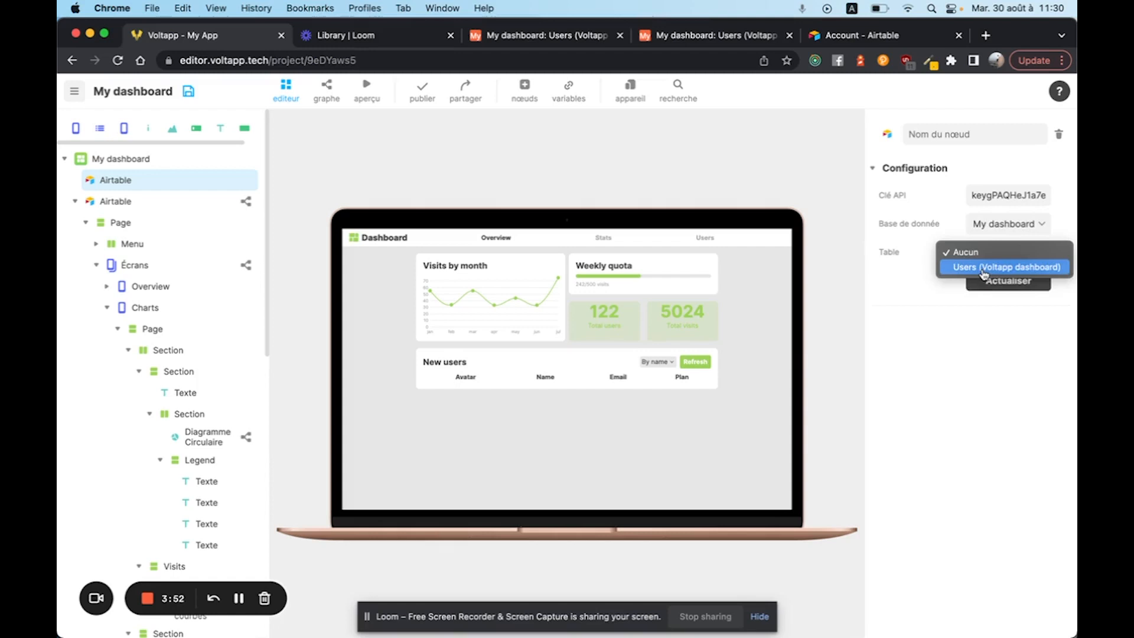
left_click(983, 269)
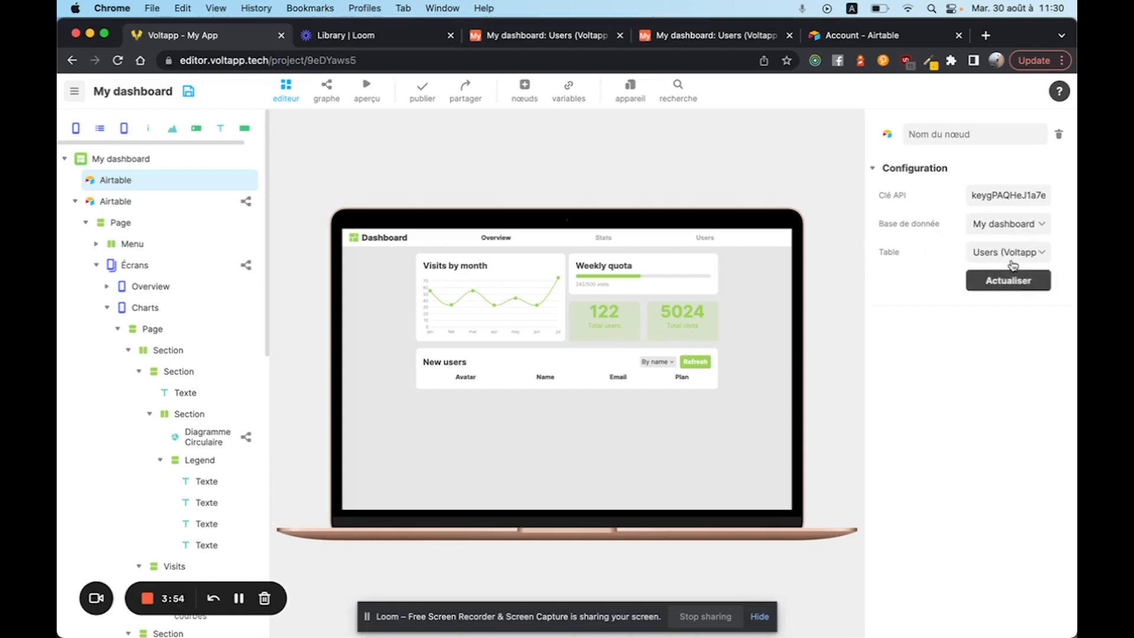
left_click(1010, 278)
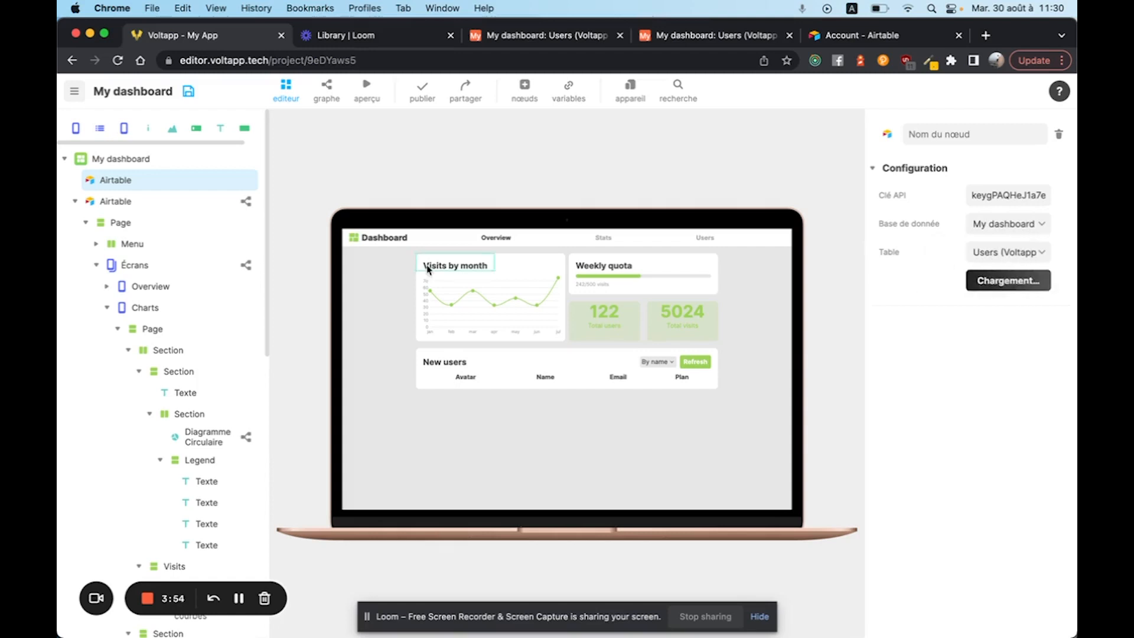
- Examine the graph of the template's Airtable node, including its récupérer des lignes and refresh blocks
left_click(226, 206)
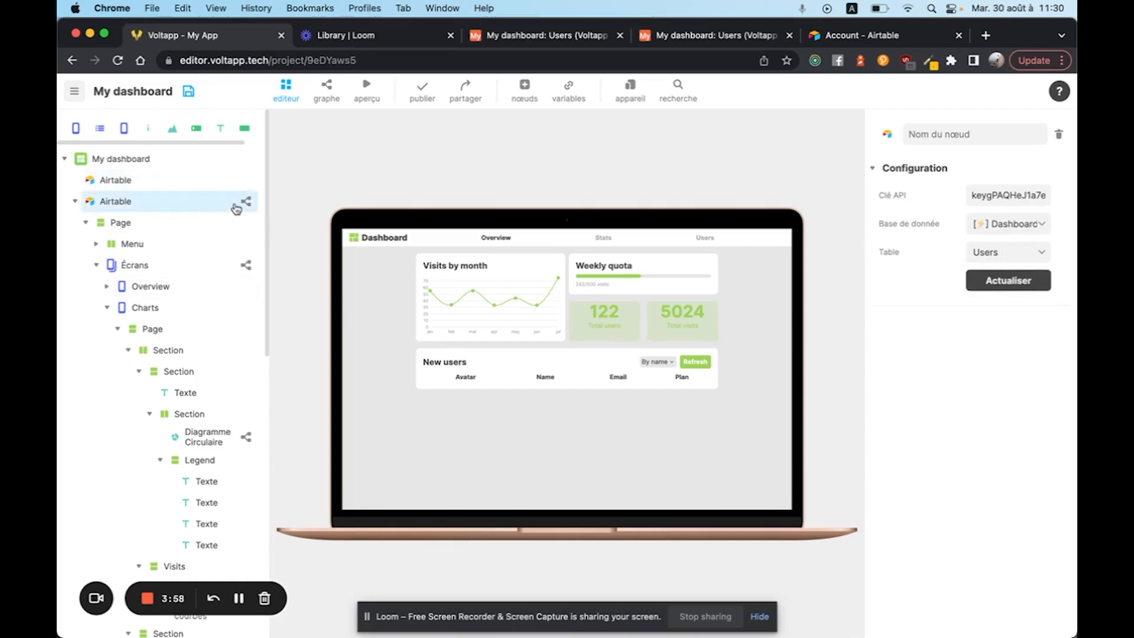
left_click(246, 203)
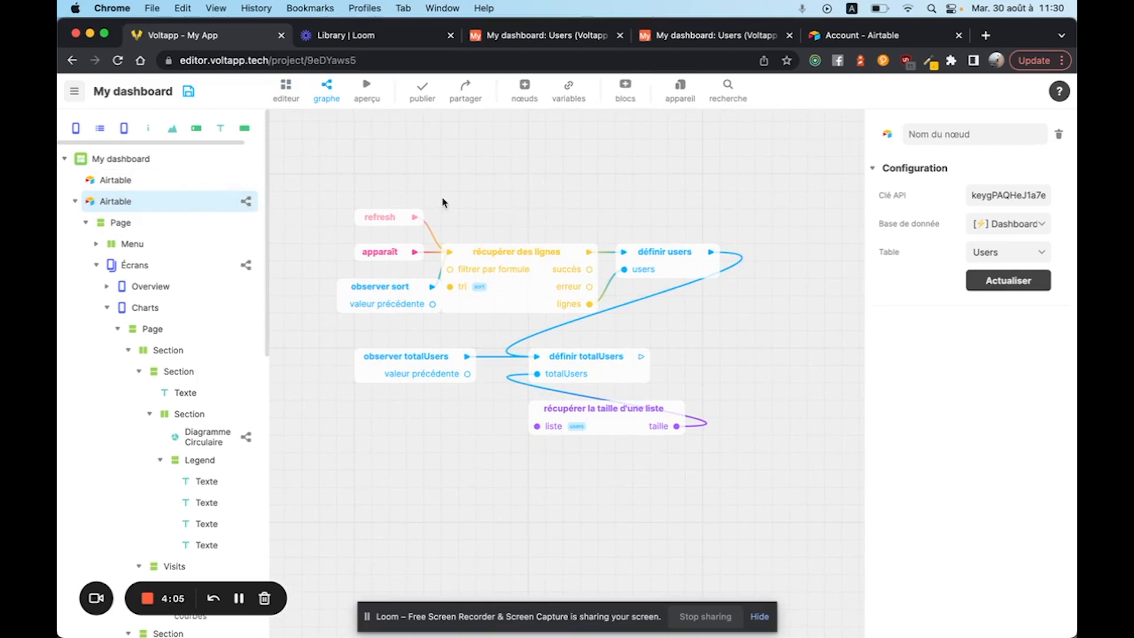
left_click(527, 271)
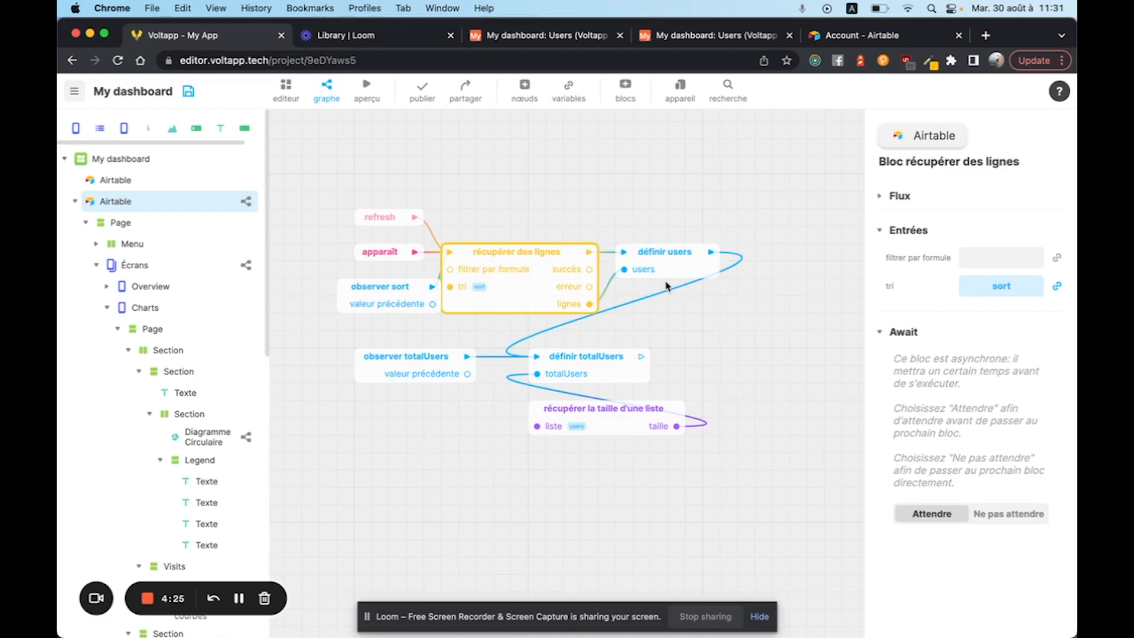
left_click(373, 223)
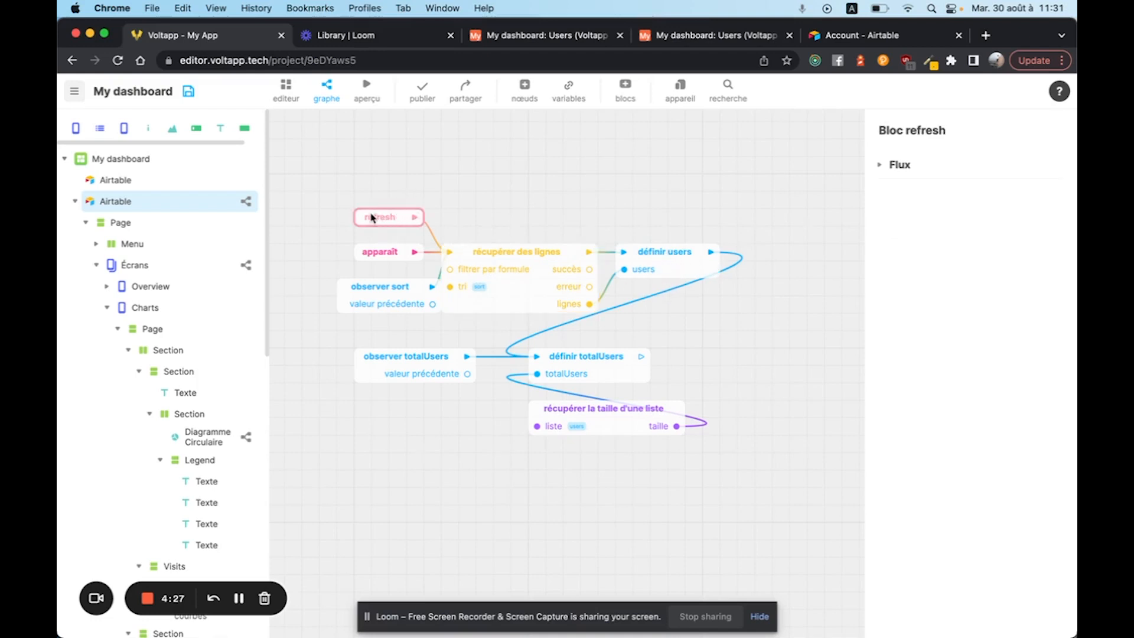
left_click(408, 194)
left_click(391, 218)
- Preview the dashboard app and inspect the graph of the RefreshButton in the New users section
left_click(369, 90)
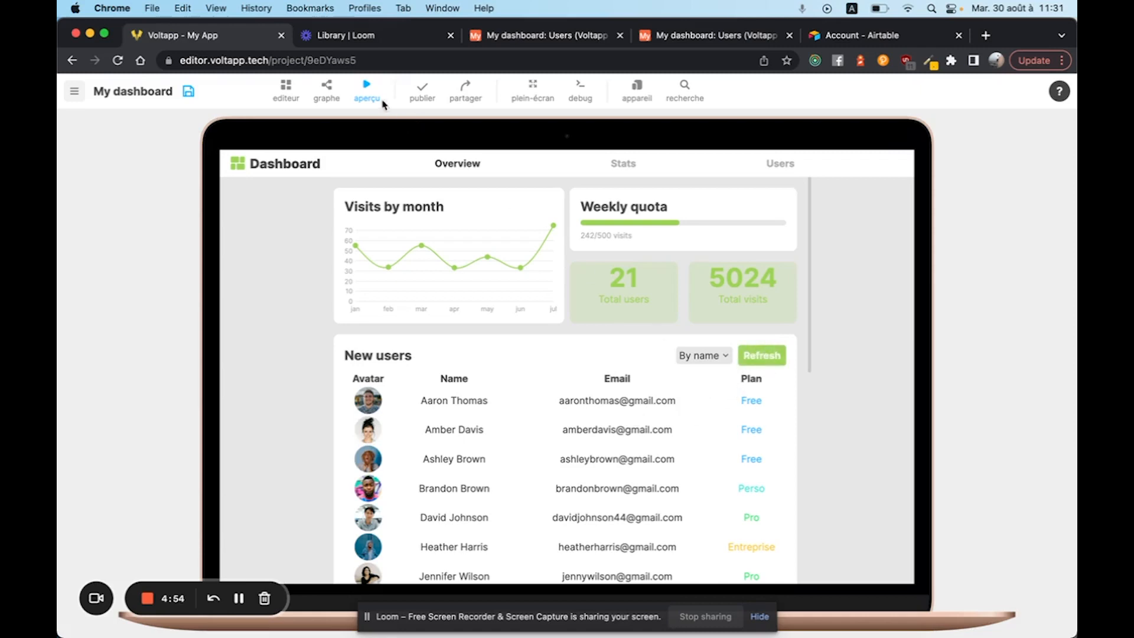
left_click(366, 92)
scroll(172, 344, "down", 3)
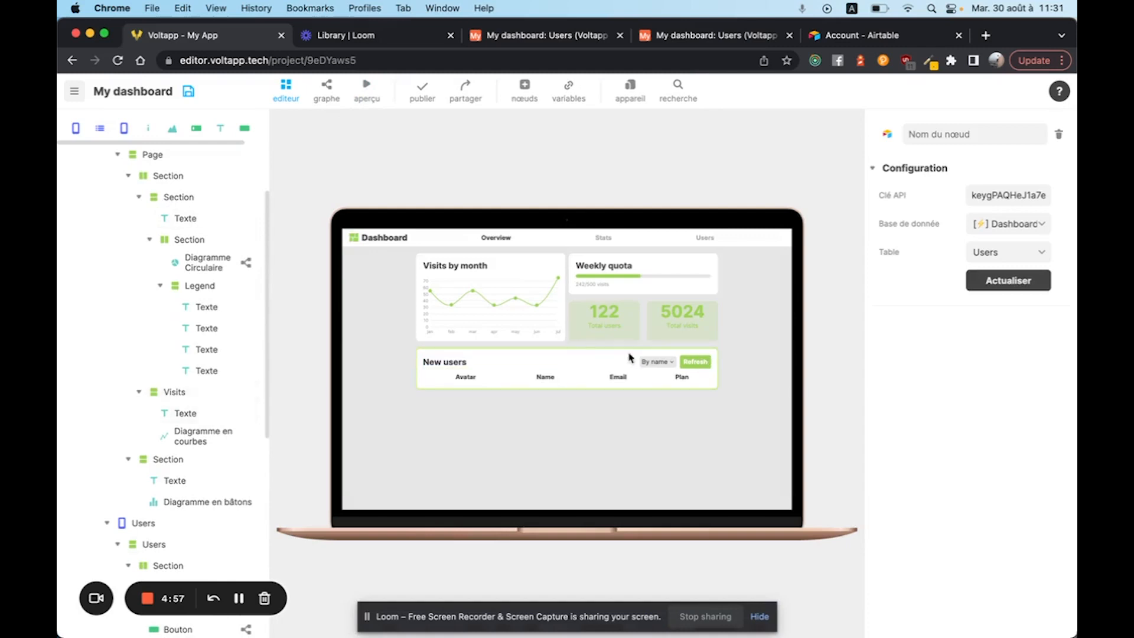
left_click(697, 366)
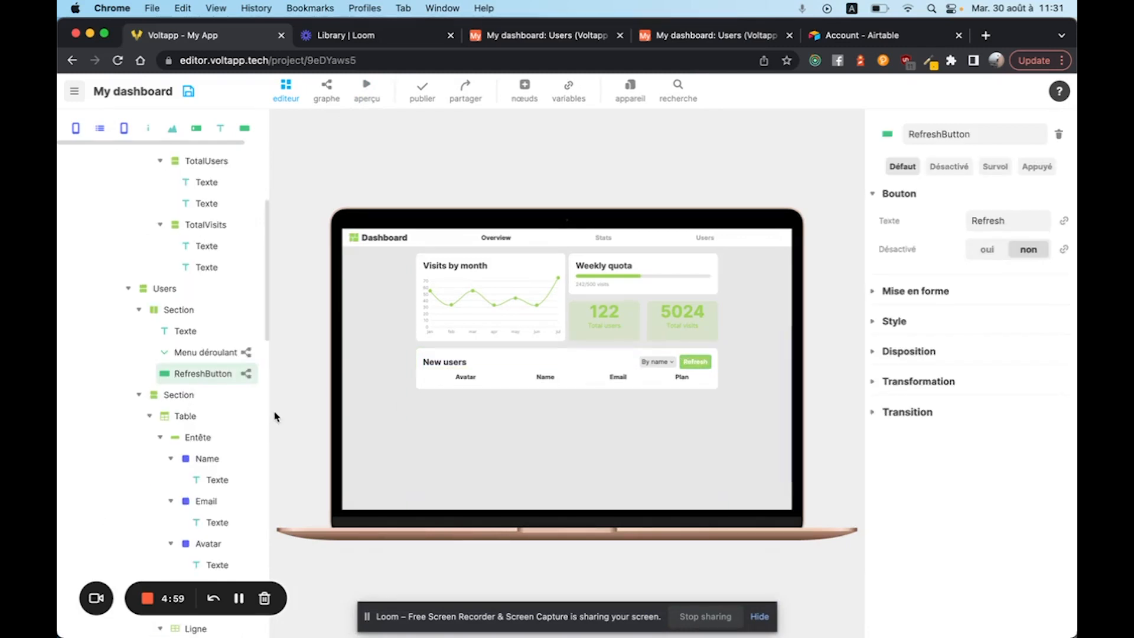
left_click(246, 373)
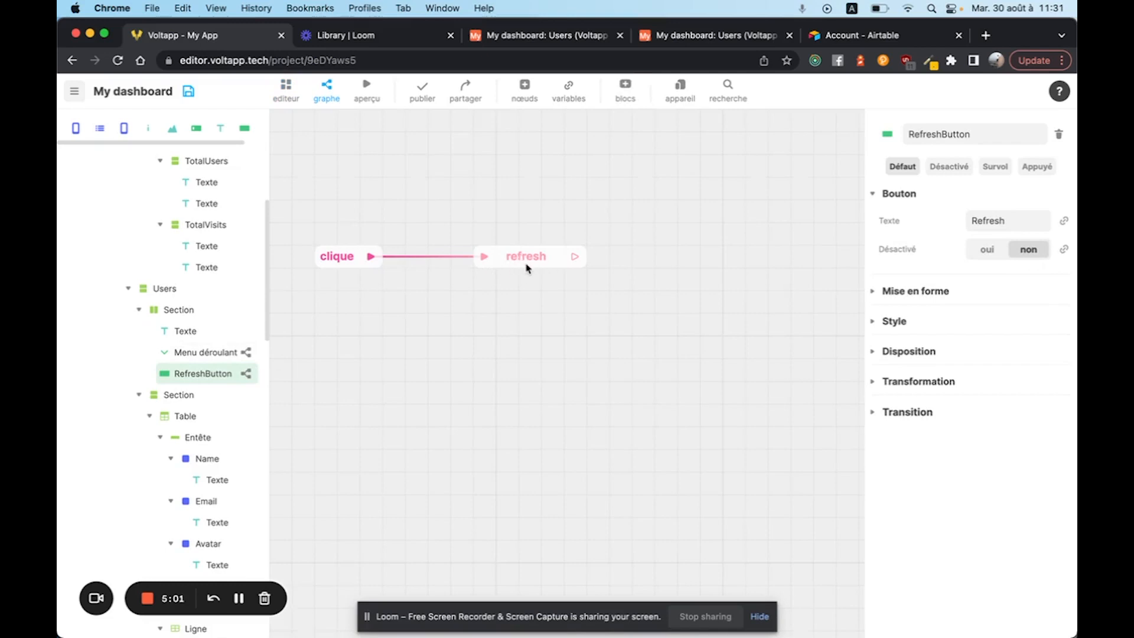
- Create a custom event named refresh on the new Airtable node
scroll(177, 324, "up", 10)
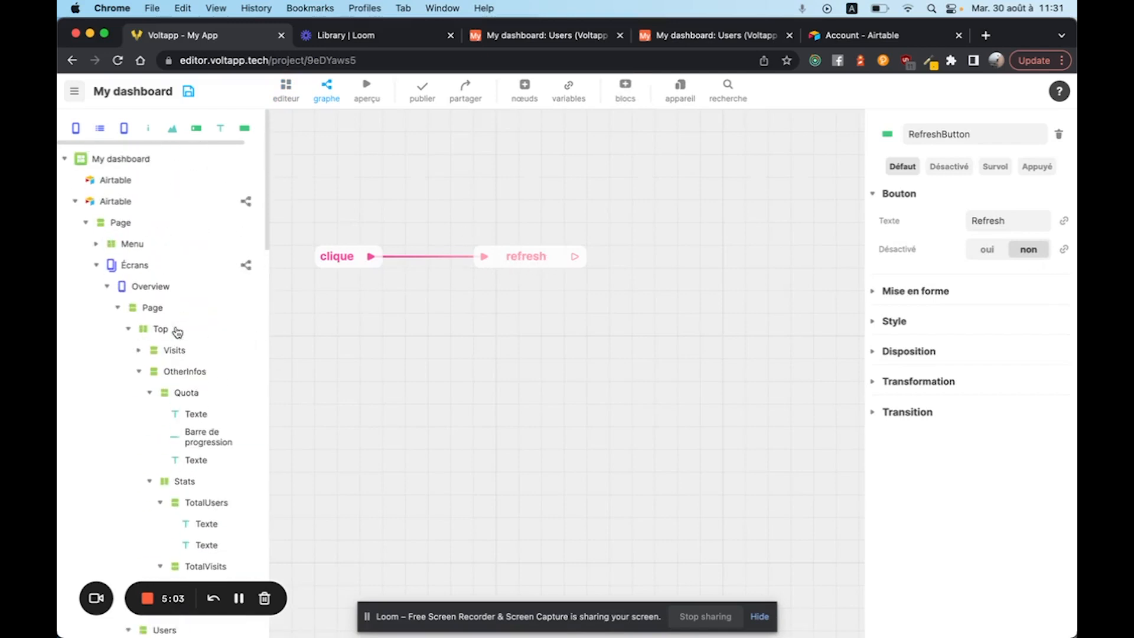
left_click(177, 180)
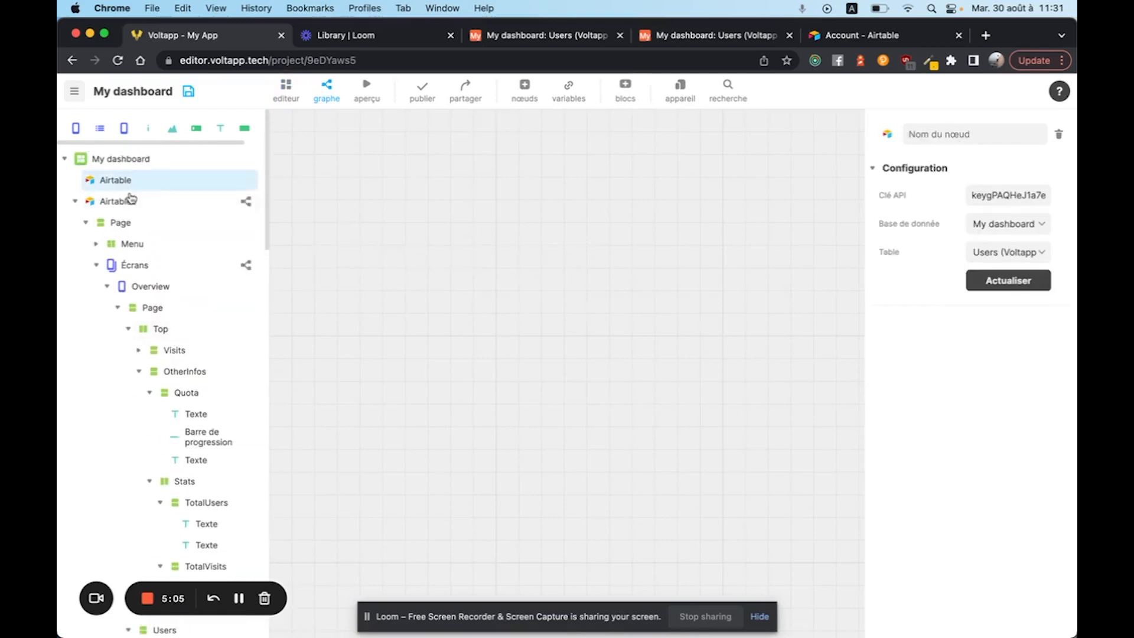
left_click(131, 204)
left_click(145, 180)
left_click(634, 95)
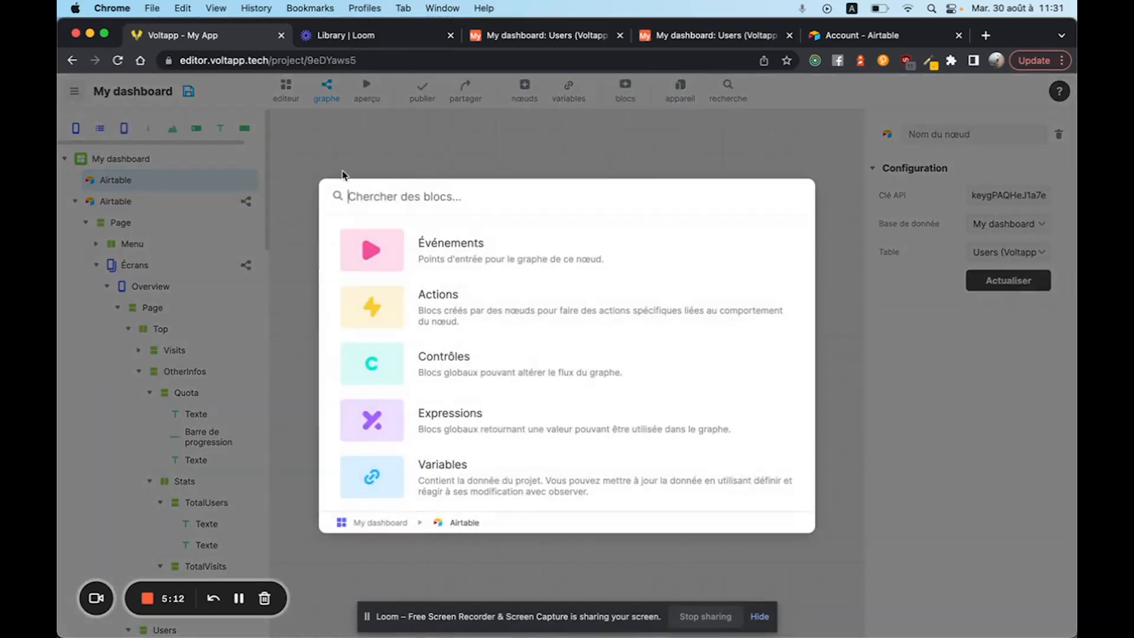
left_click(398, 257)
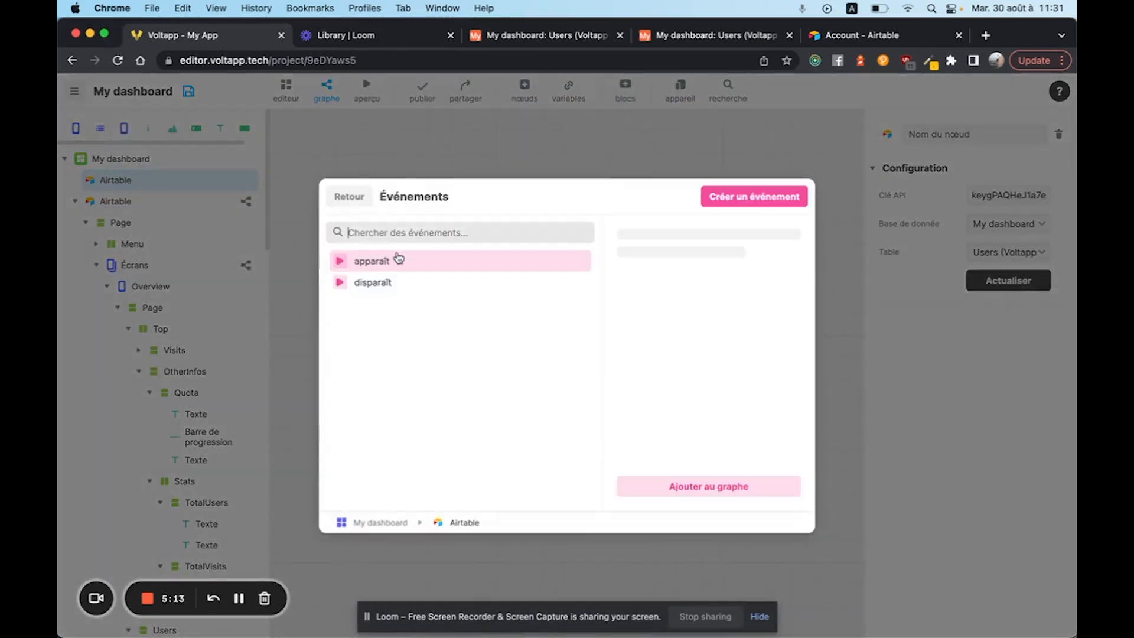
left_click(751, 197)
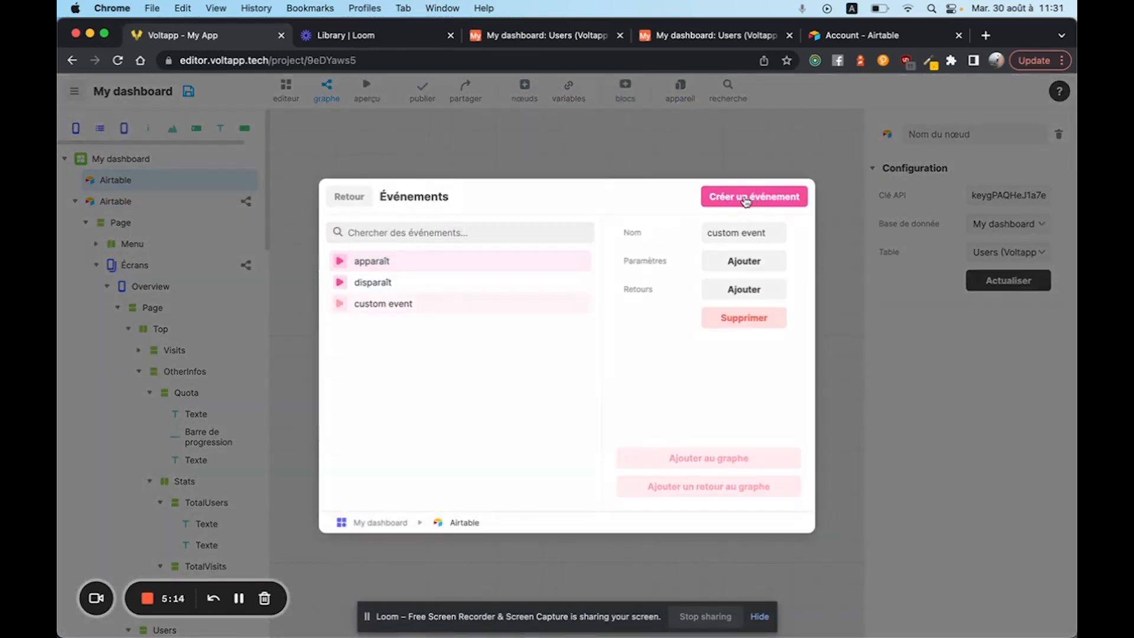
double_click(733, 233)
key("super+a")
type("r")
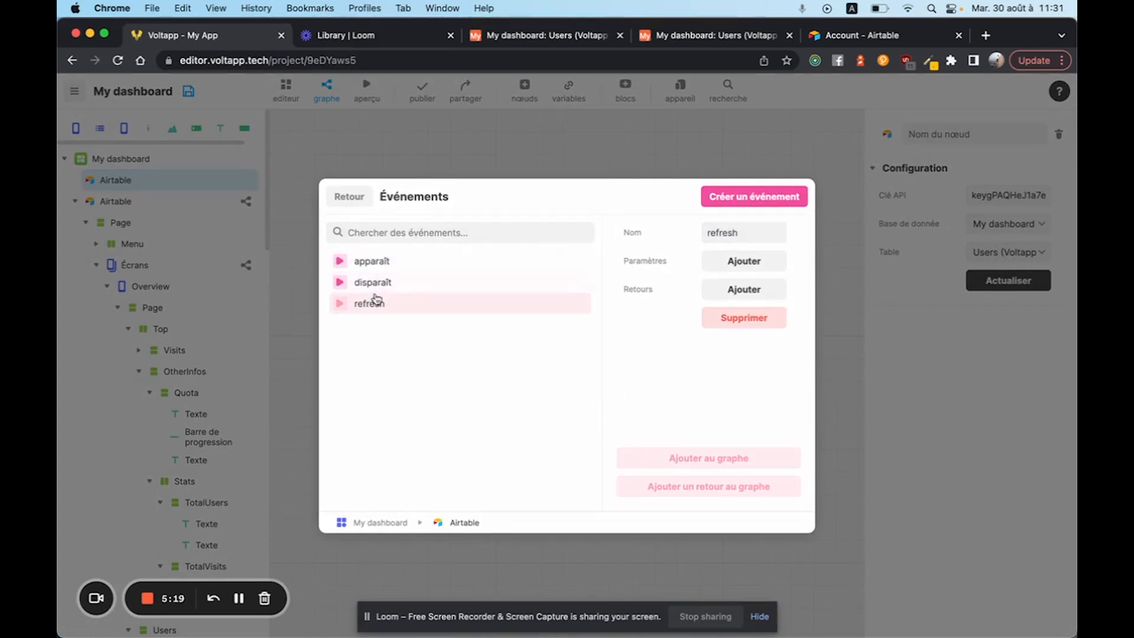
- Add the refresh event to the new Airtable node's graph and paste in the blocks copied from the template Airtable node's graph
double_click(374, 303)
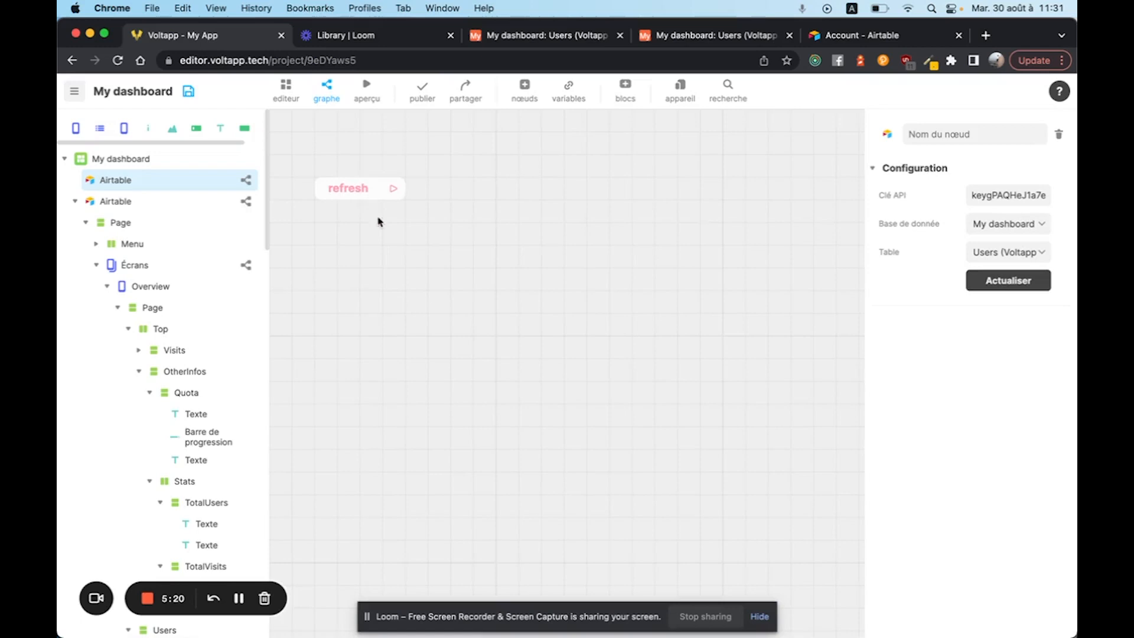
left_click(155, 197)
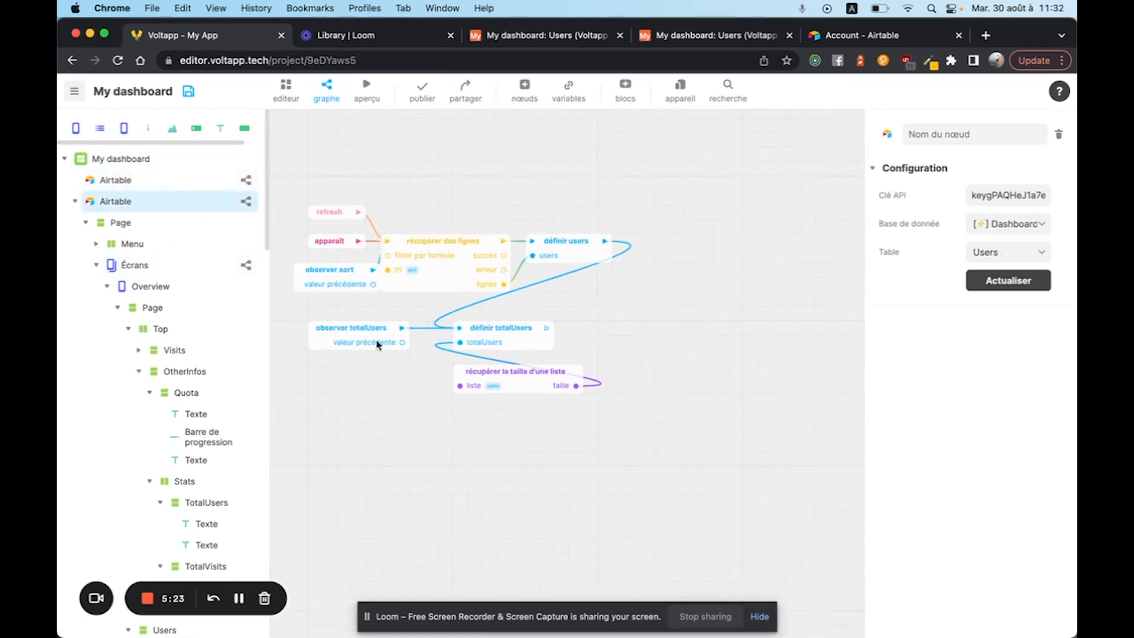
left_click_drag(345, 482, 696, 234)
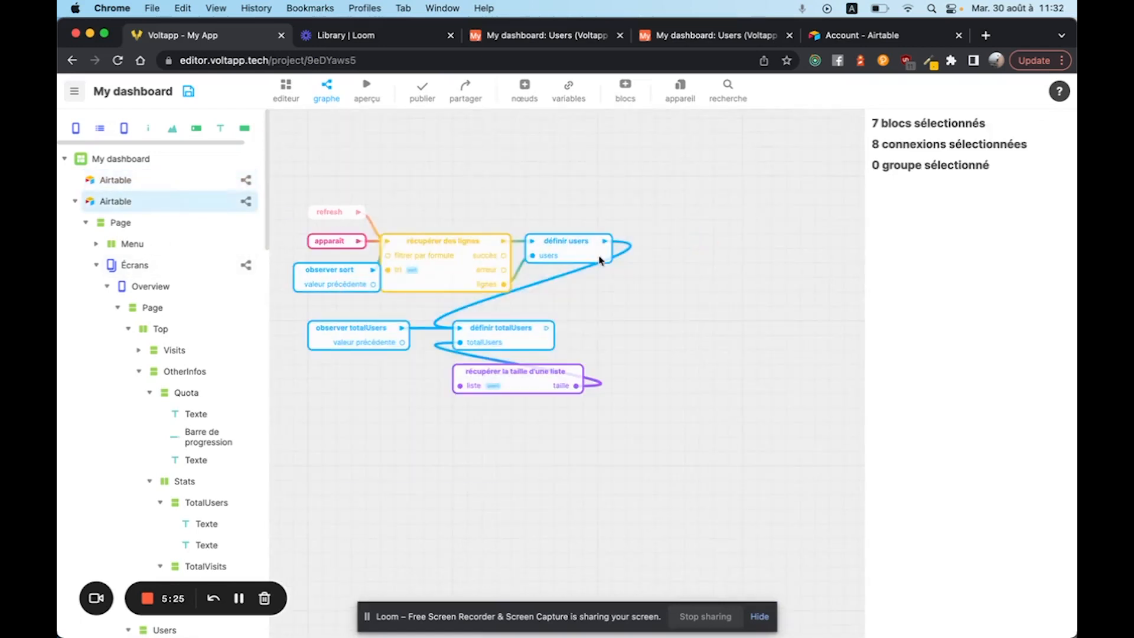
right_click(440, 269)
left_click(494, 285)
left_click(216, 178)
right_click(415, 271)
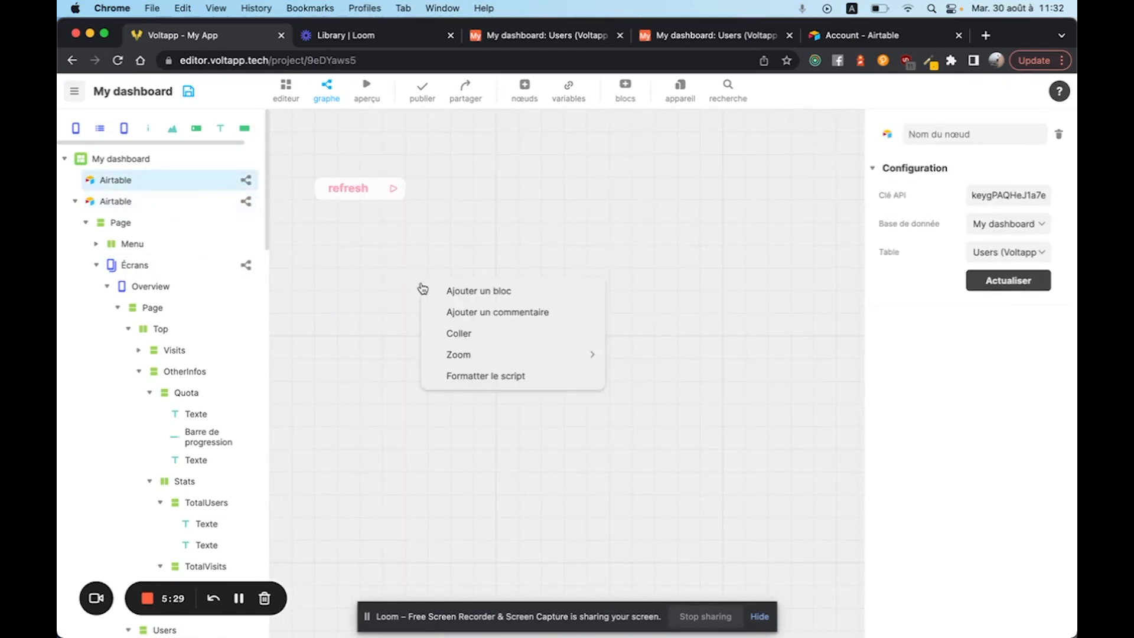
left_click(457, 333)
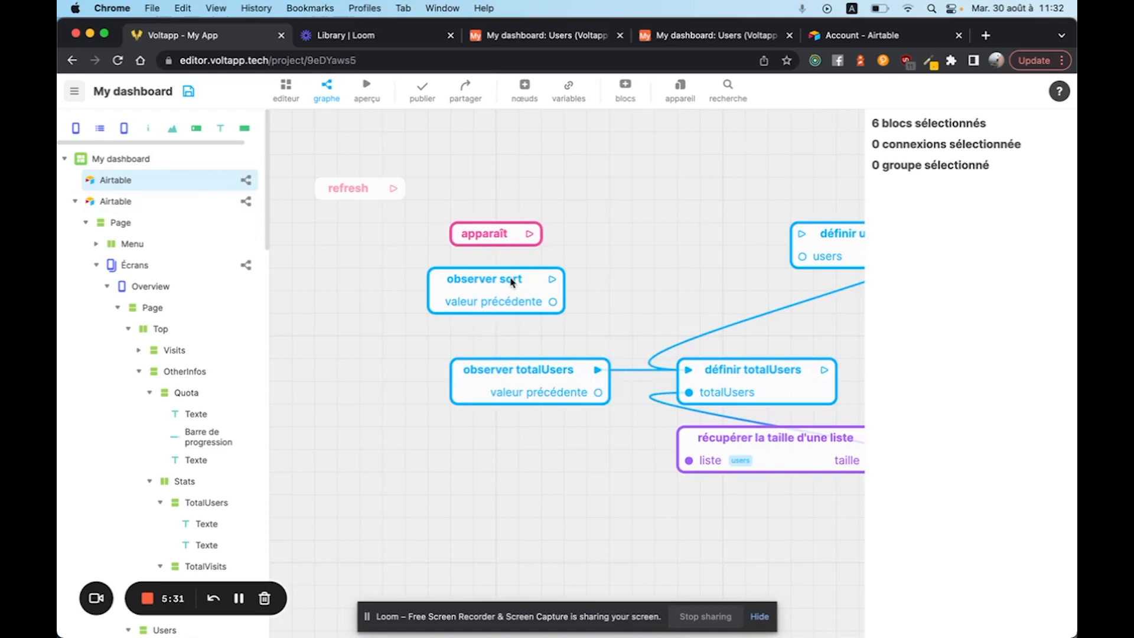
scroll(511, 283, "down", 3)
left_click_drag(517, 292, 407, 302)
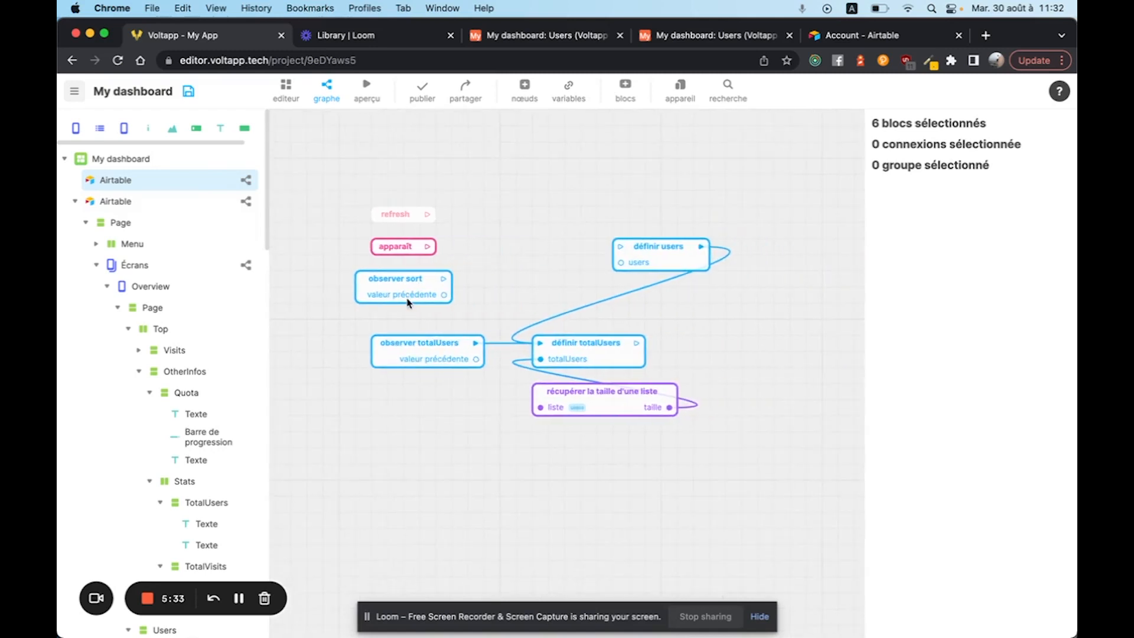
left_click(529, 231)
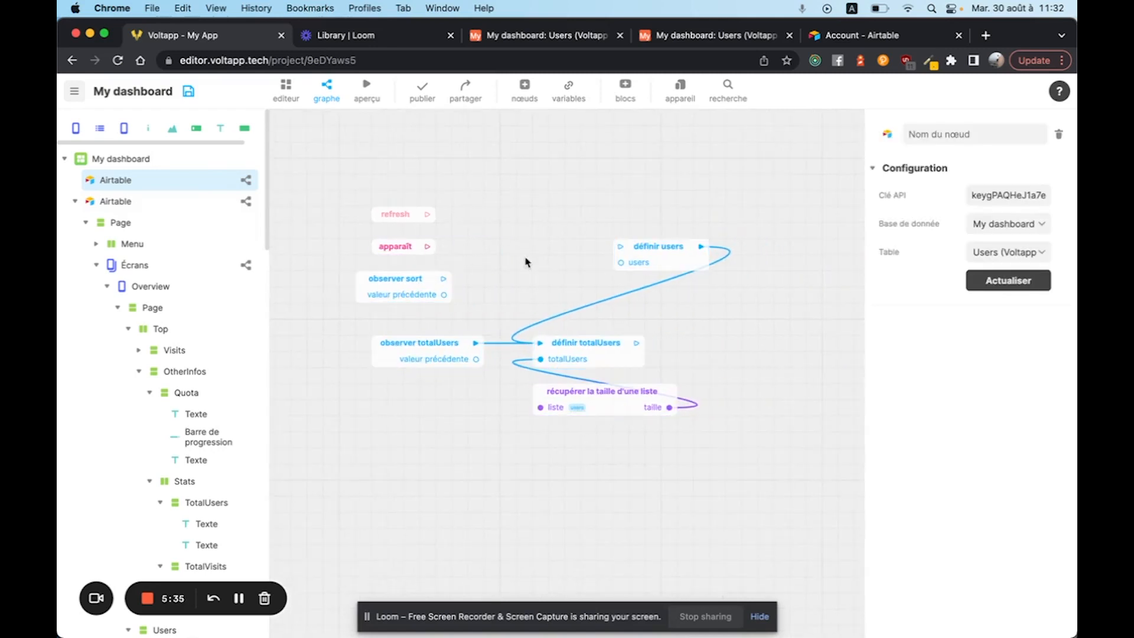
- Add a récupérer des lignes block triggered by refresh in the new Airtable graph, and connect apparaît and observer sort to its input
left_click(227, 202)
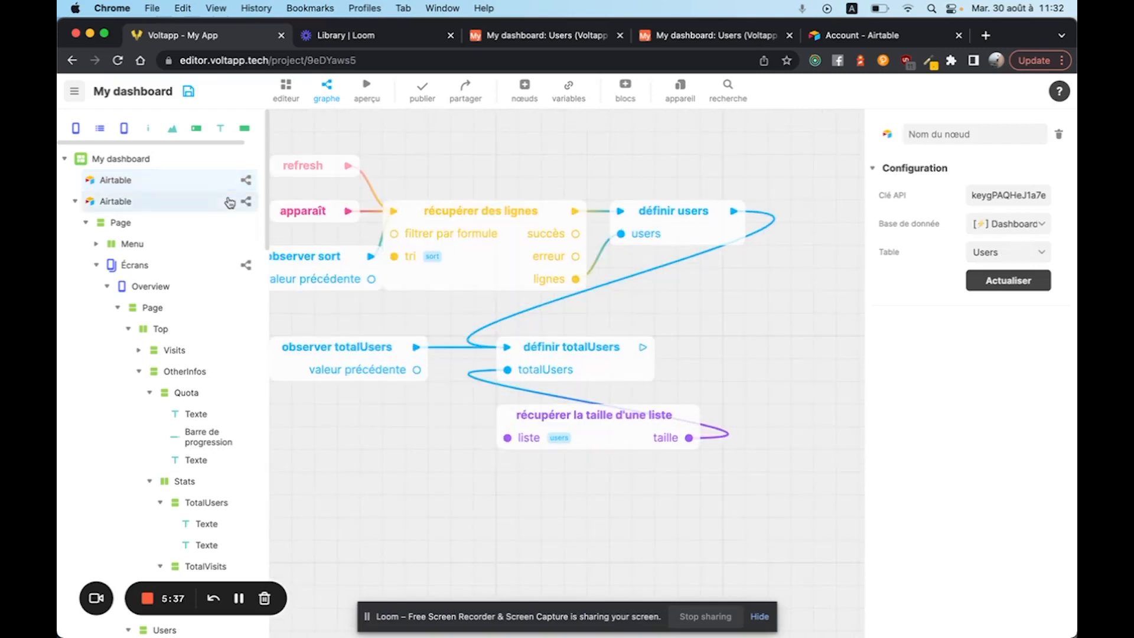
left_click(156, 179)
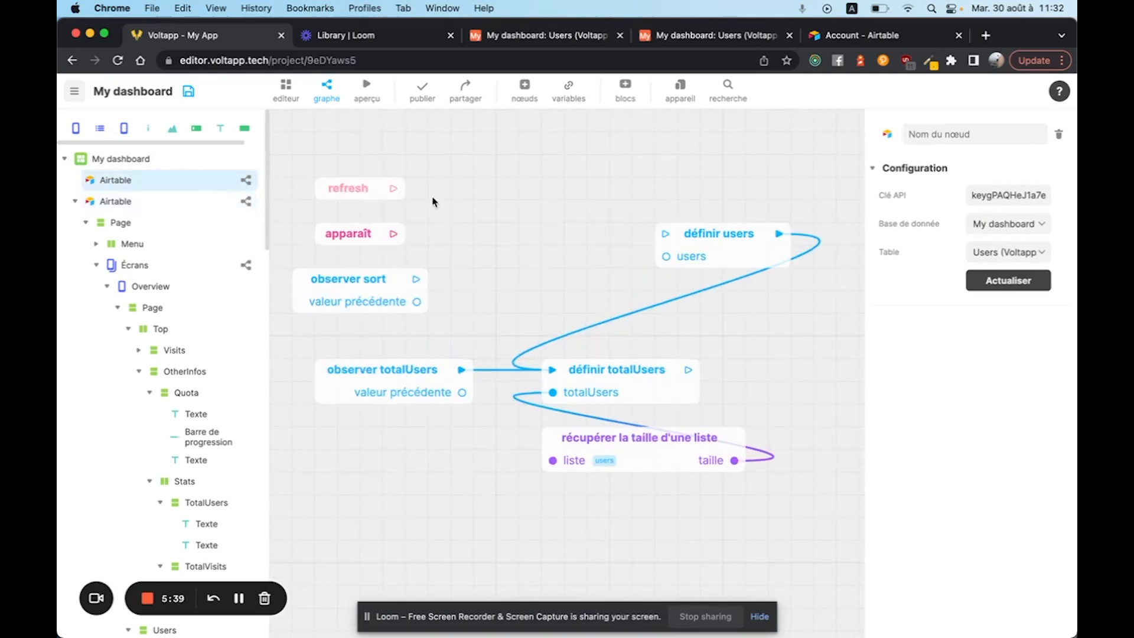
left_click(153, 202)
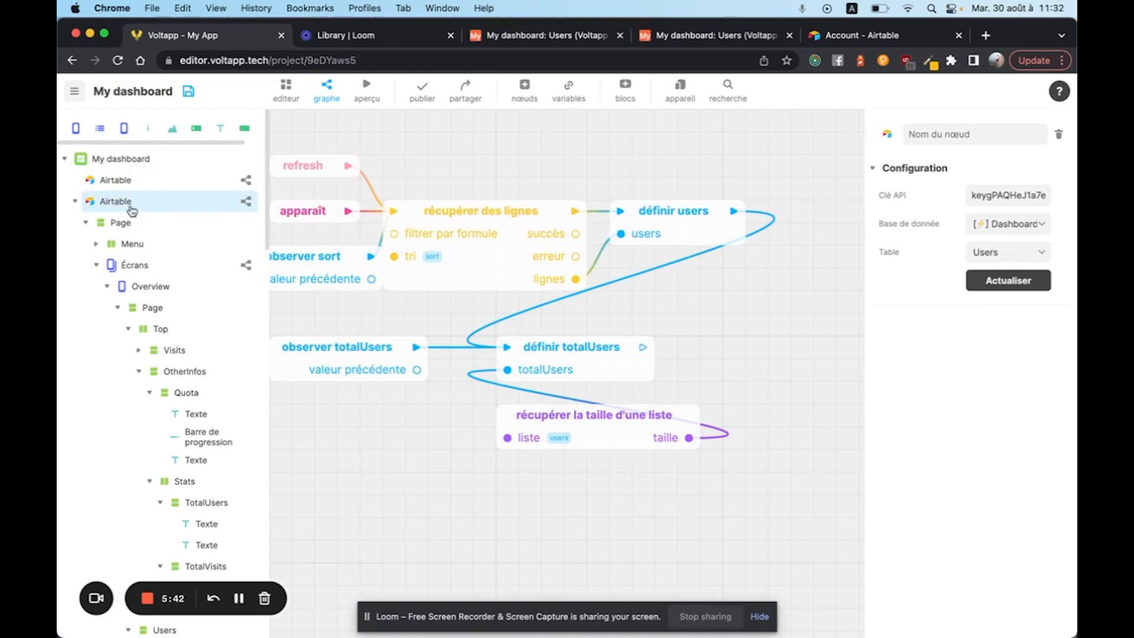
left_click(125, 190)
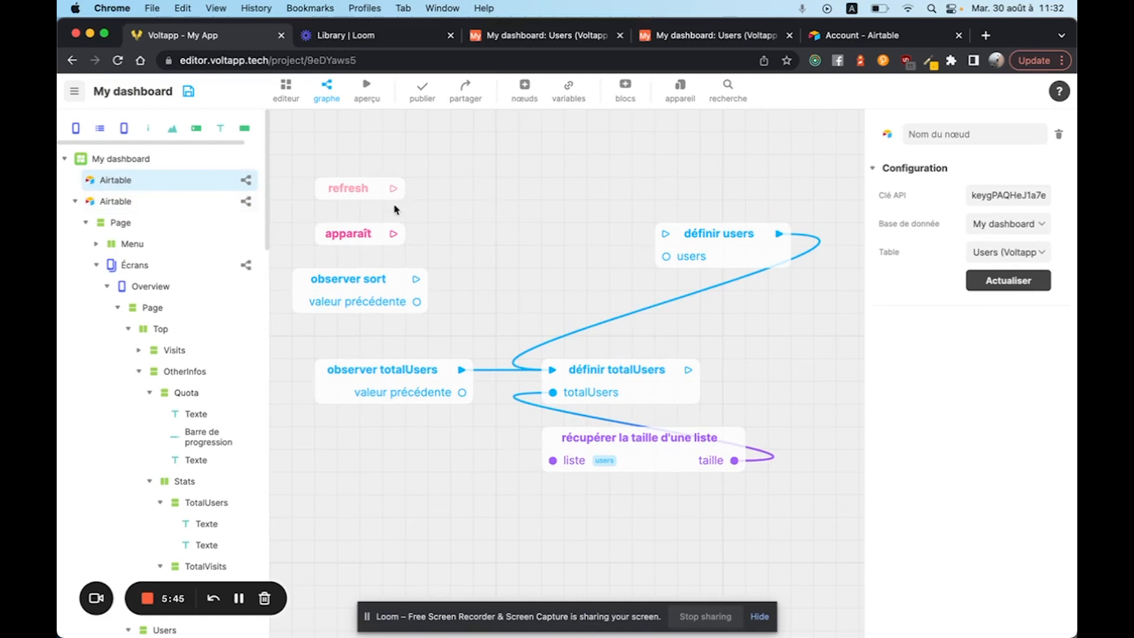
left_click_drag(396, 191, 472, 219)
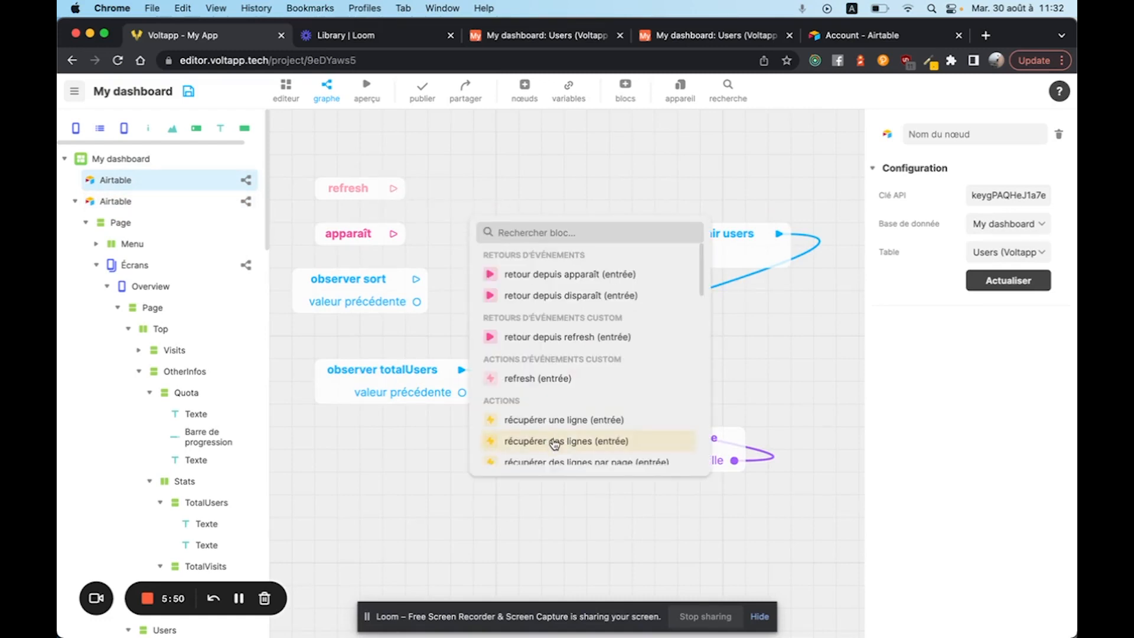
left_click(554, 444)
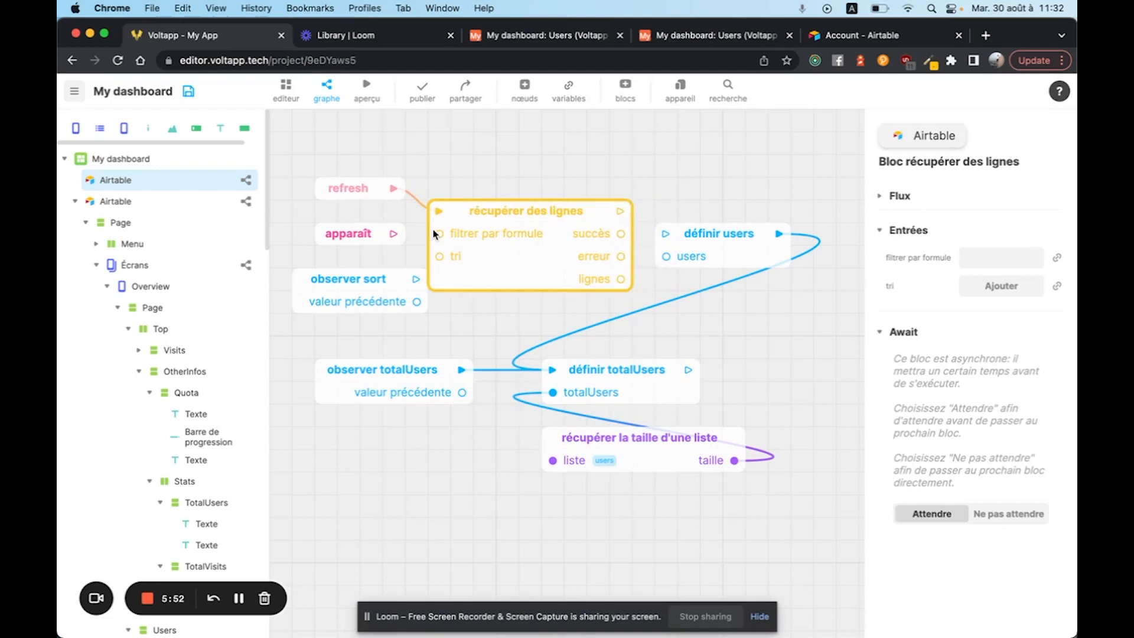
left_click_drag(394, 234, 441, 212)
left_click_drag(372, 278, 351, 278)
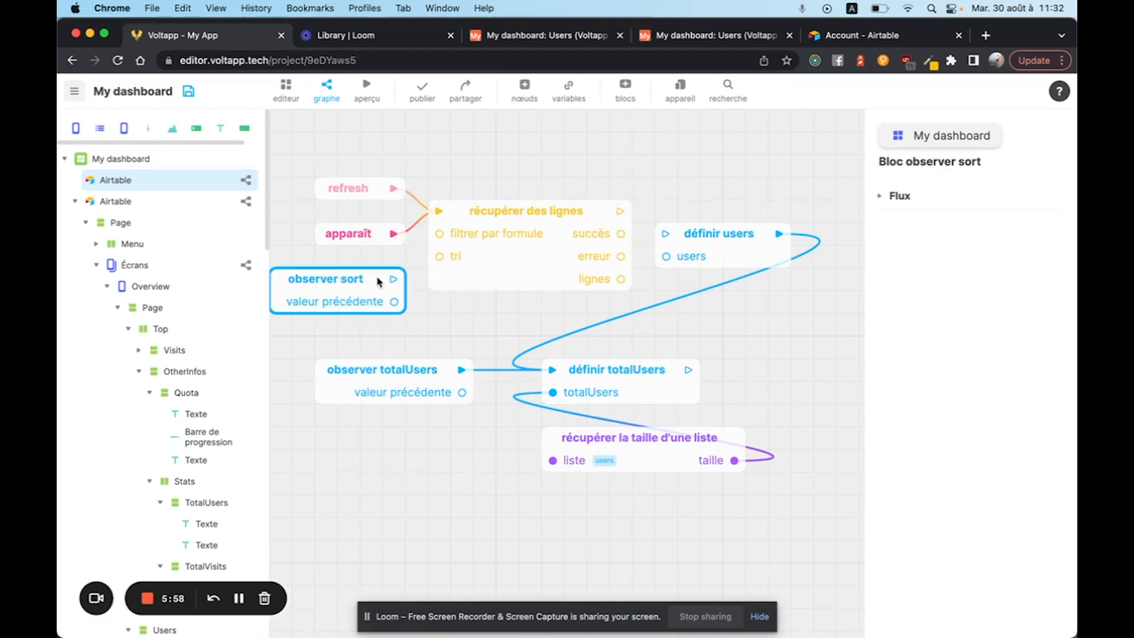
left_click_drag(389, 284, 435, 214)
- Connect the récupérer des lignes block's output flow to définir users and its lignes output to the users input
left_click(234, 207)
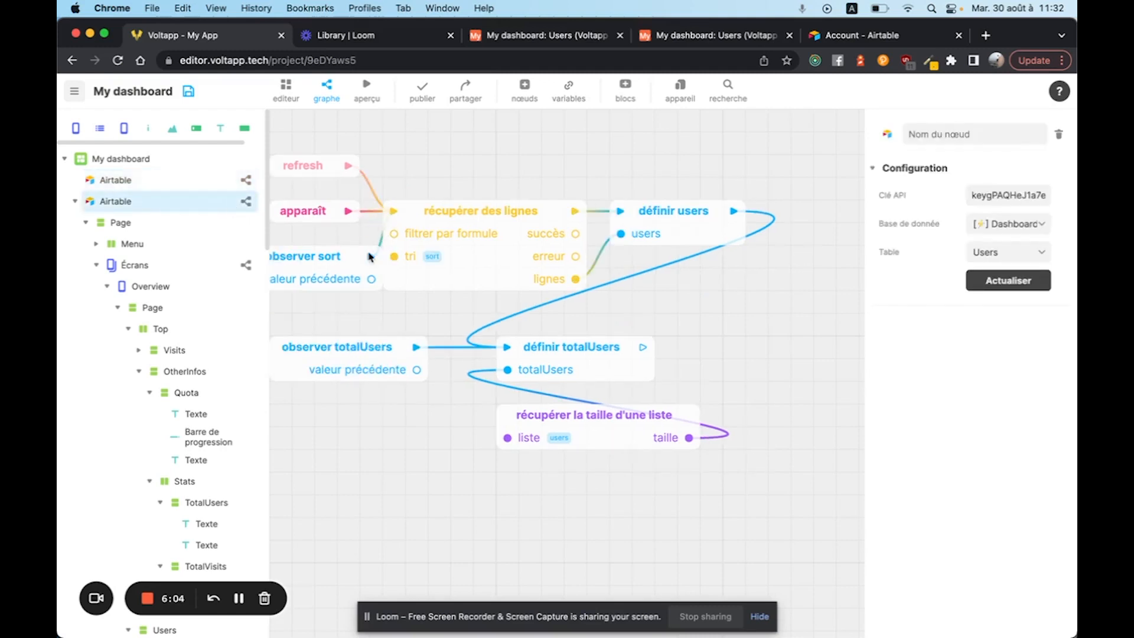
left_click(166, 180)
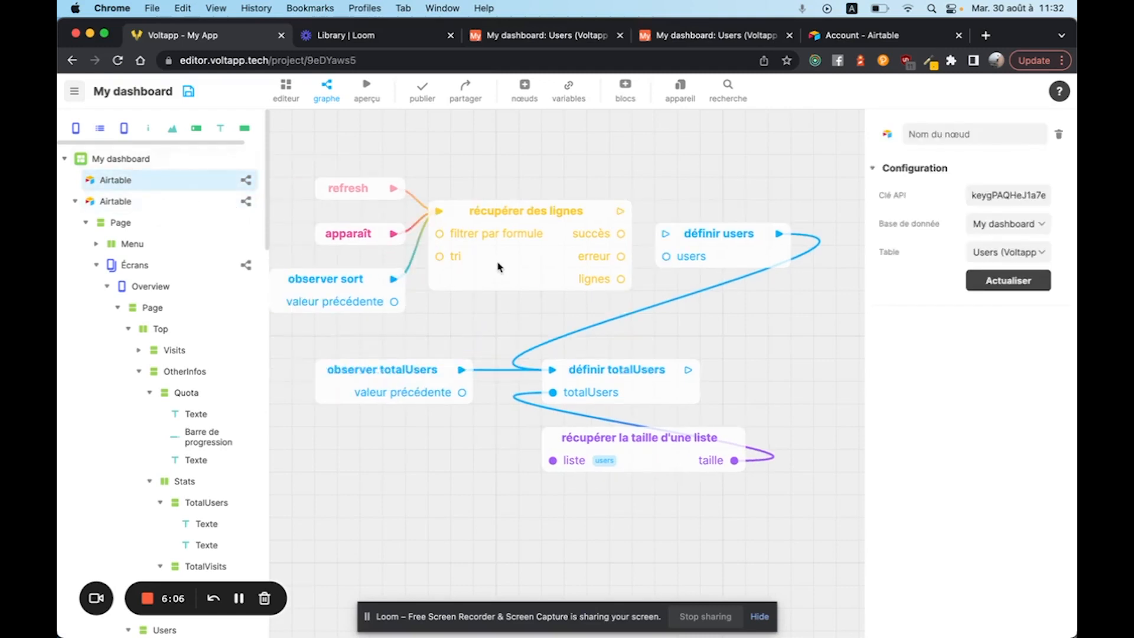
left_click_drag(620, 211, 665, 235)
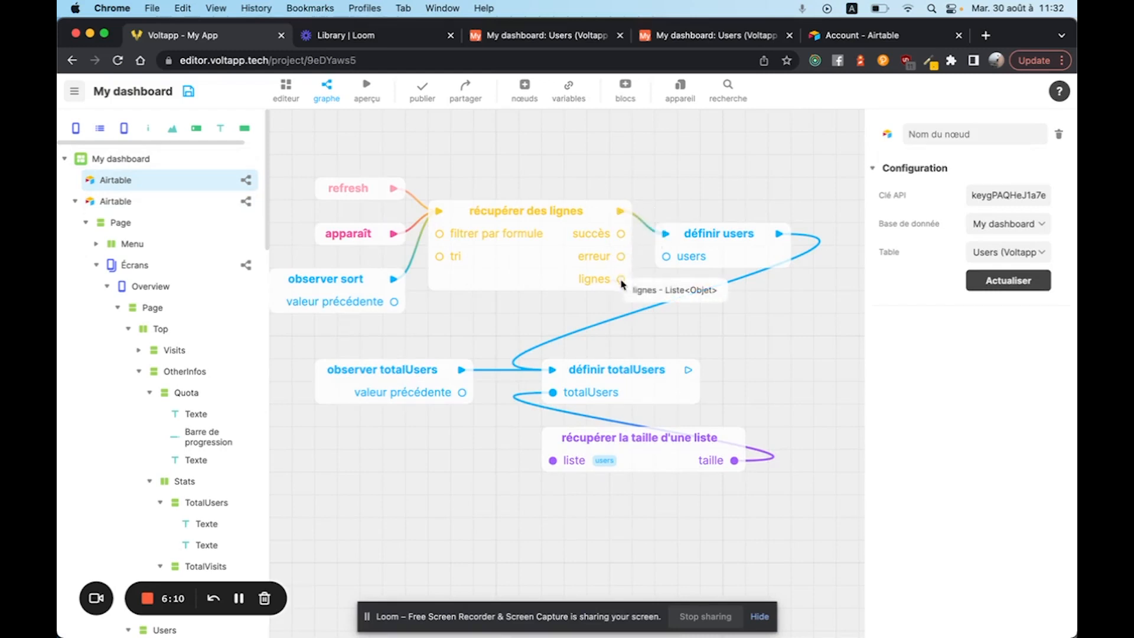
left_click_drag(620, 279, 666, 256)
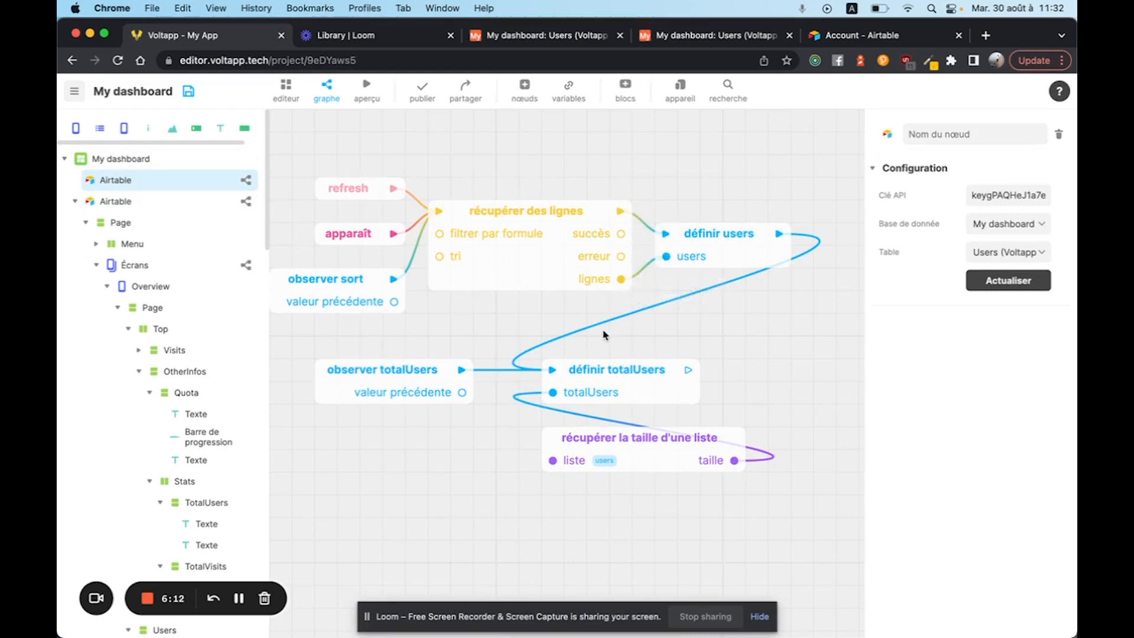
- Check the tri input in the template's Airtable graph, and preview the dashboard with the New users sort options
left_click(239, 202)
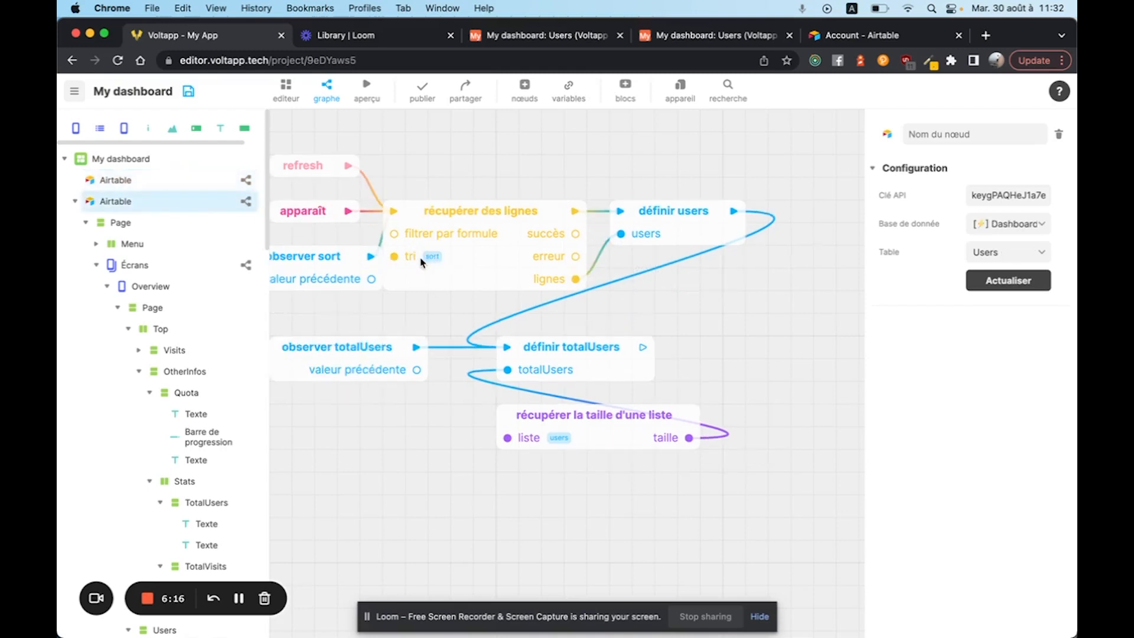
left_click(218, 181)
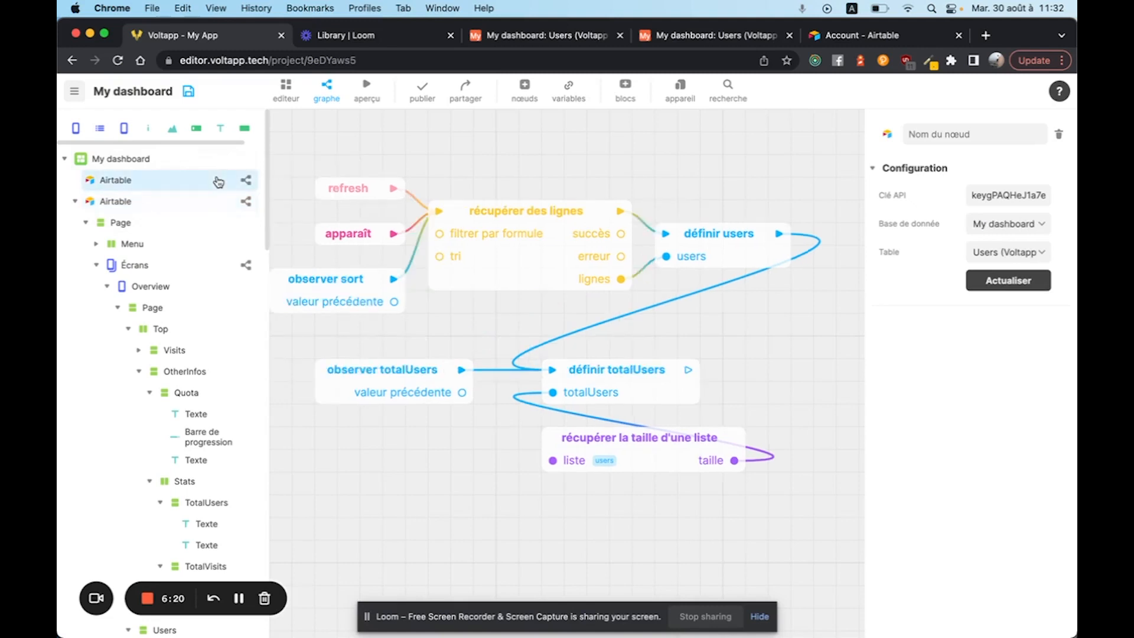
left_click(363, 93)
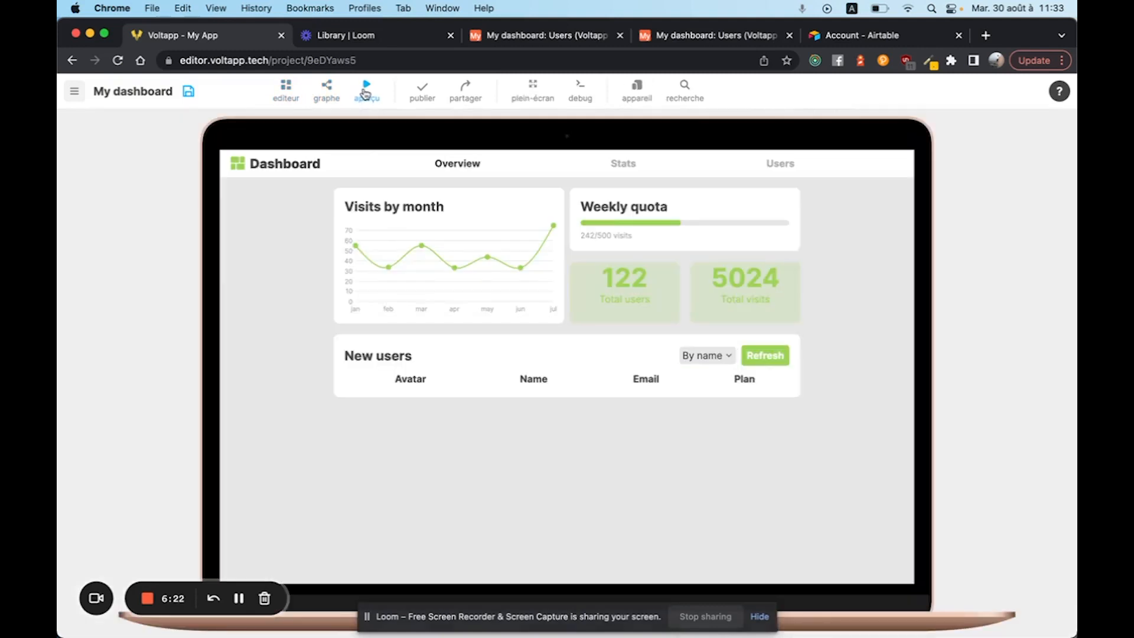
left_click(698, 355)
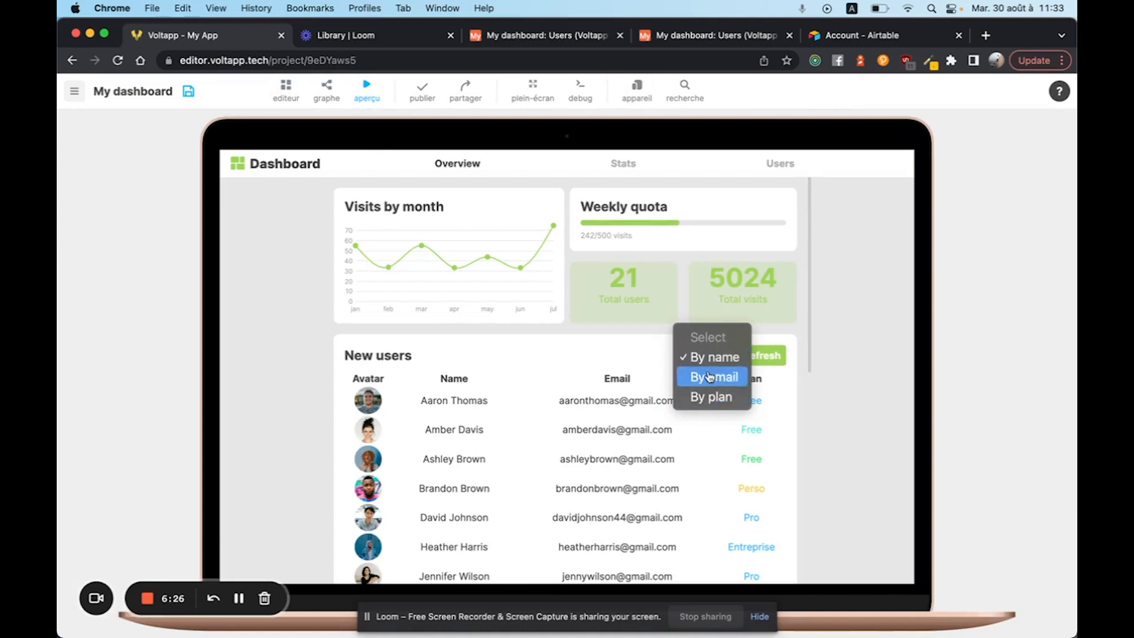
left_click(367, 88)
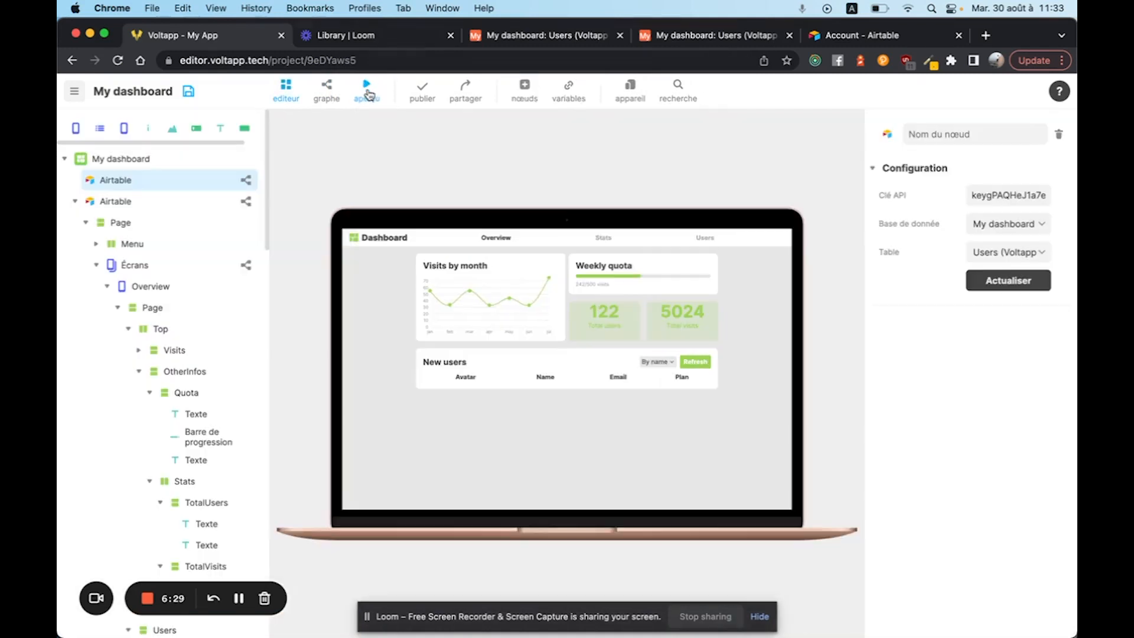
- Link the tri input of the new récupérer des lignes block to the sort variable
left_click(247, 181)
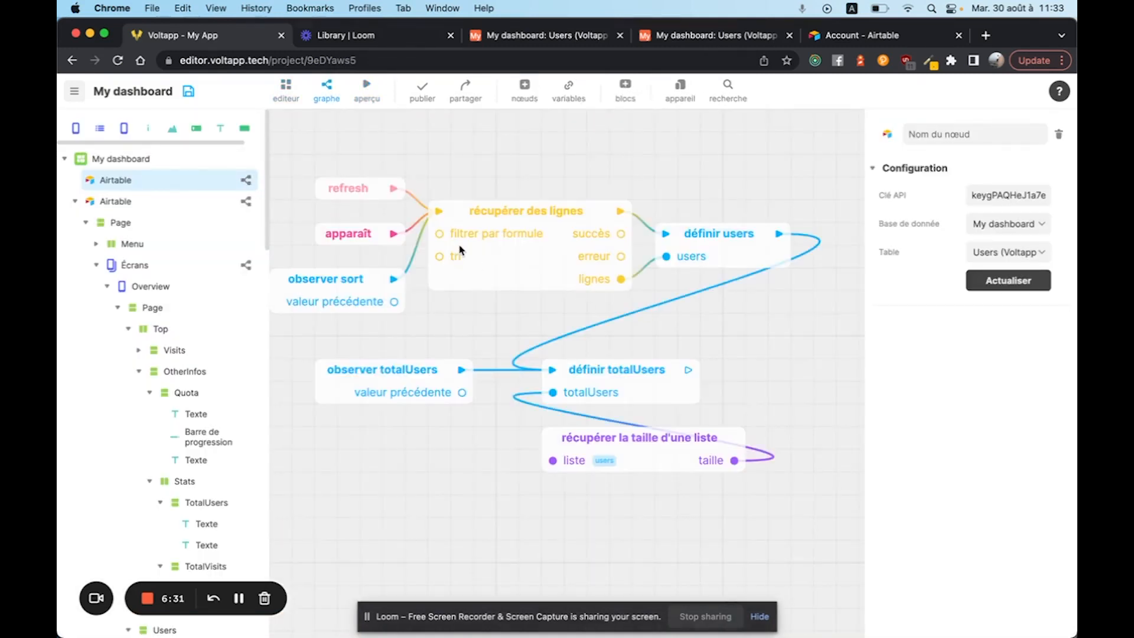
left_click(473, 267)
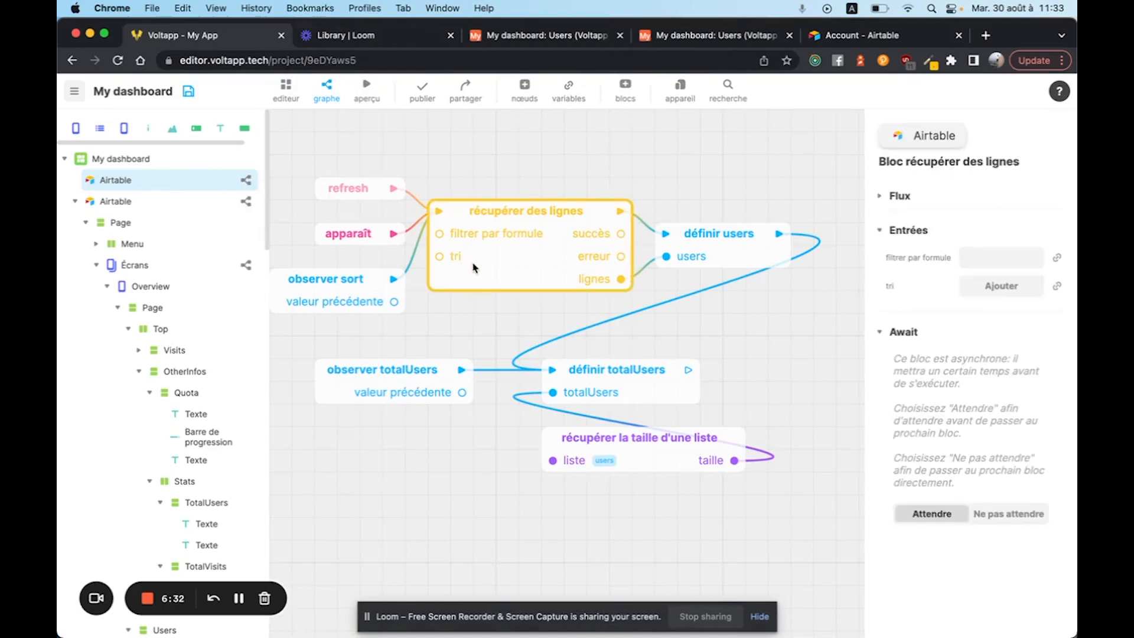
left_click(1057, 286)
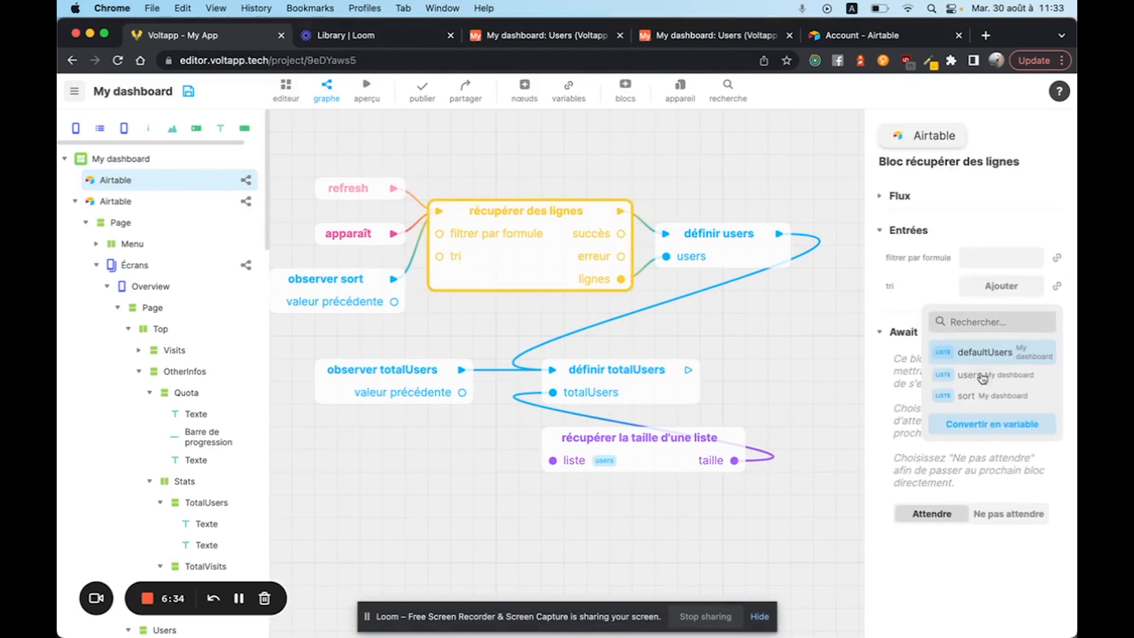
left_click(966, 396)
left_click(486, 308)
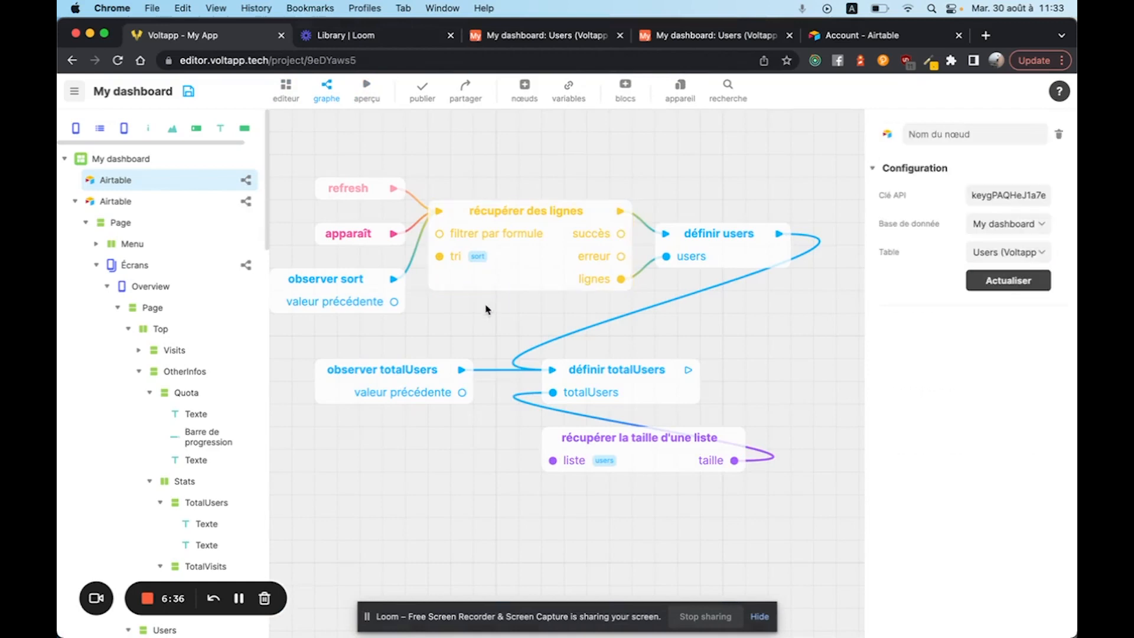
- Move the Page node under the new Airtable node and delete the template's Airtable node, applying the side effects
scroll(485, 309, "down", 5)
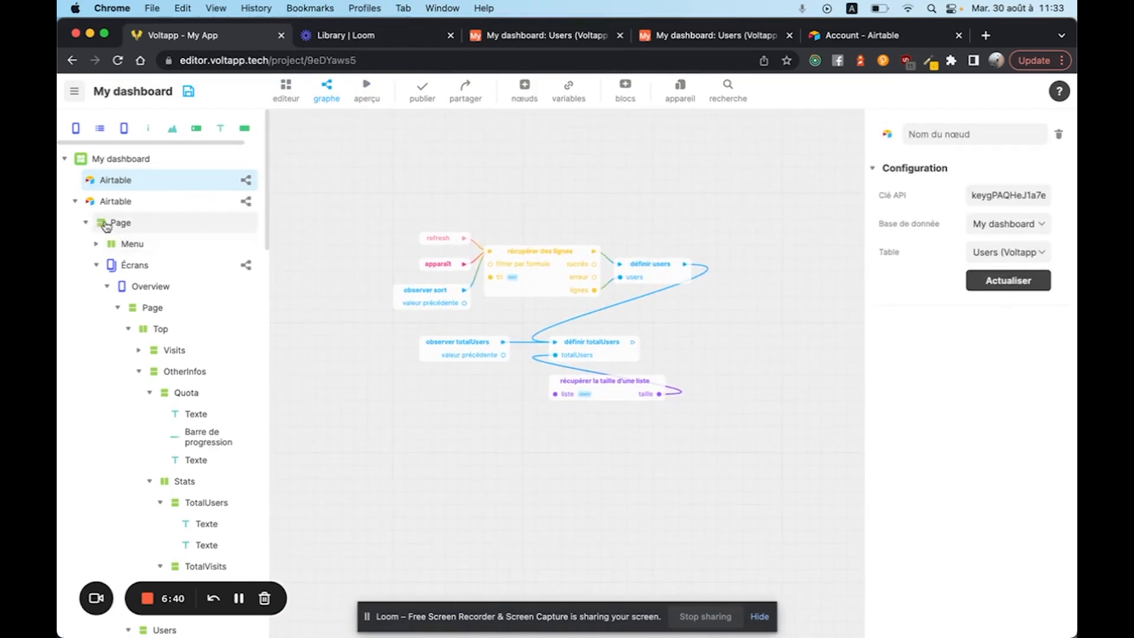
left_click_drag(105, 224, 131, 184)
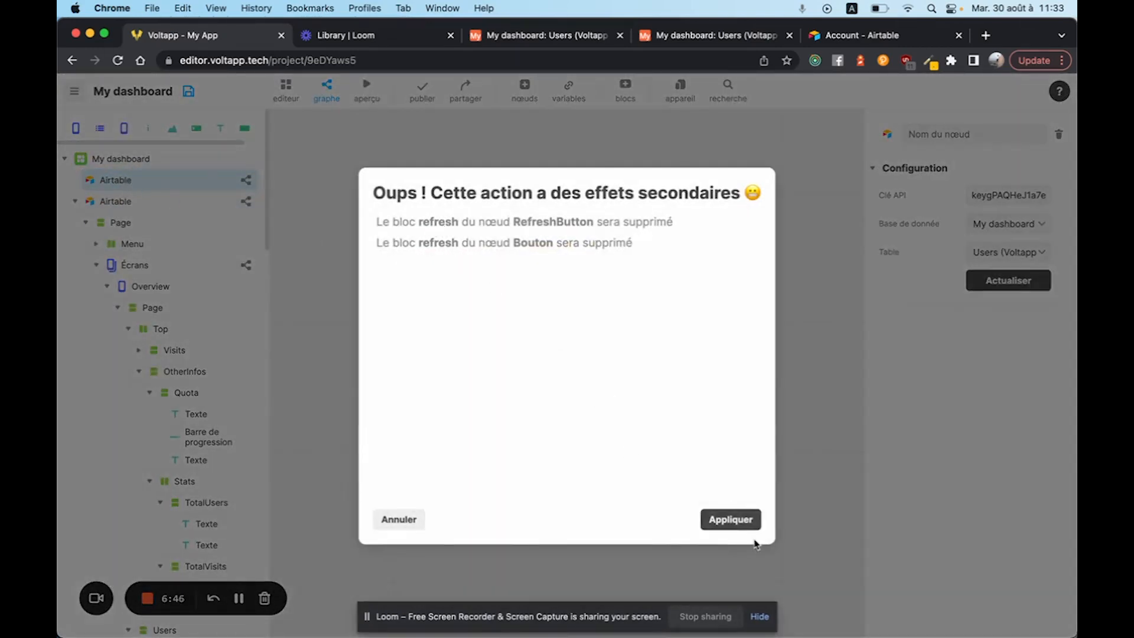
left_click(736, 524)
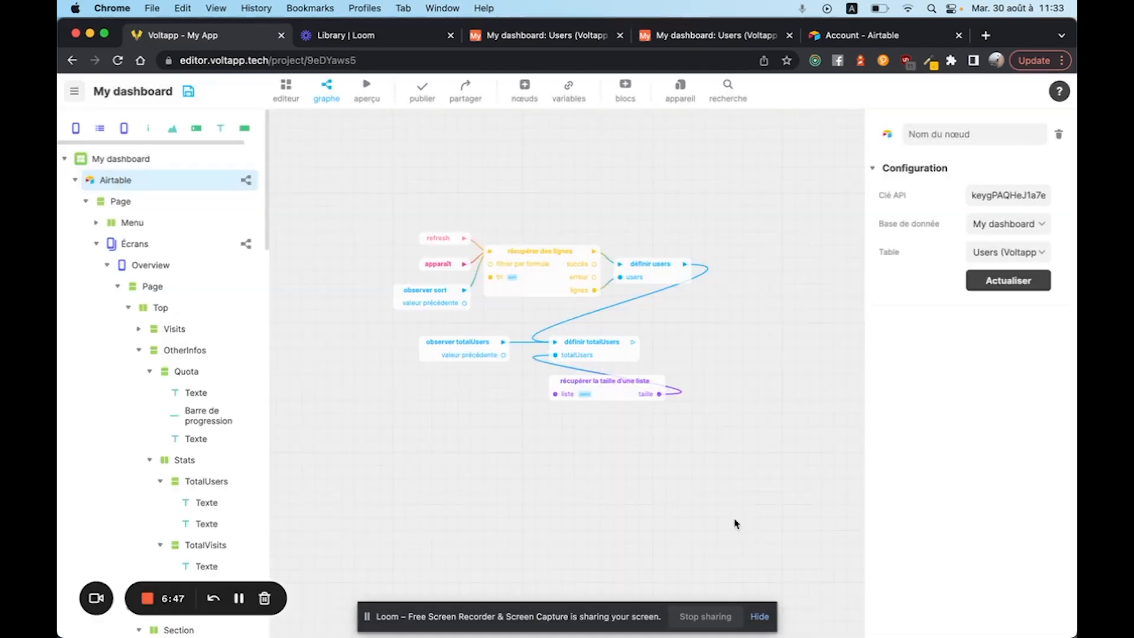
- Connect the clique event of the RefreshButton in the New users section to the Airtable node's refresh event
scroll(157, 324, "down", 5)
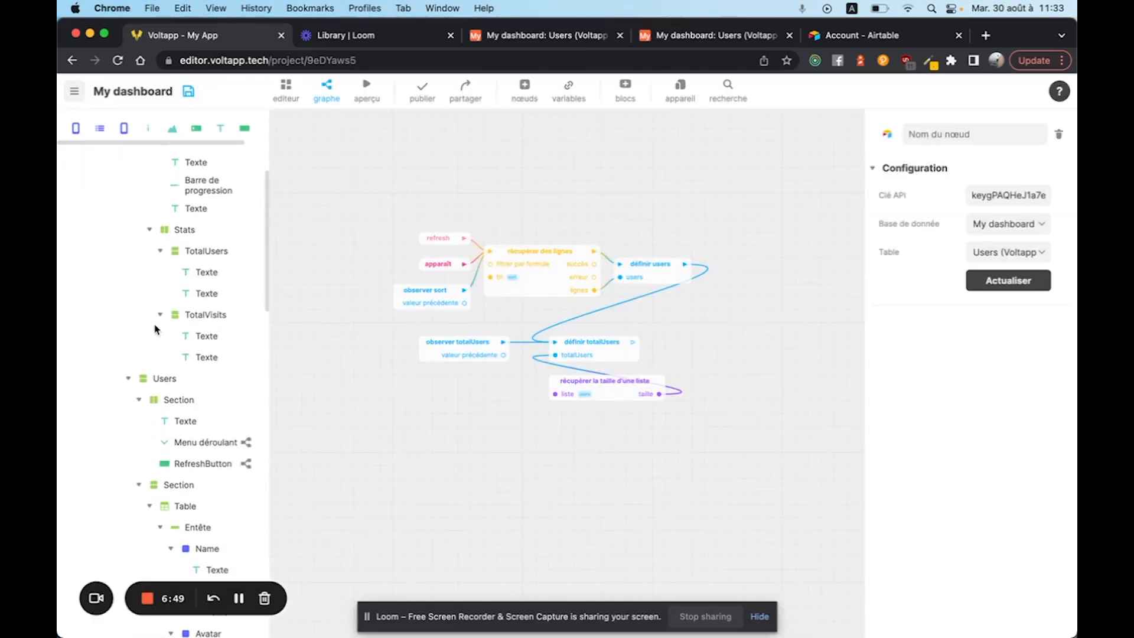
left_click(286, 92)
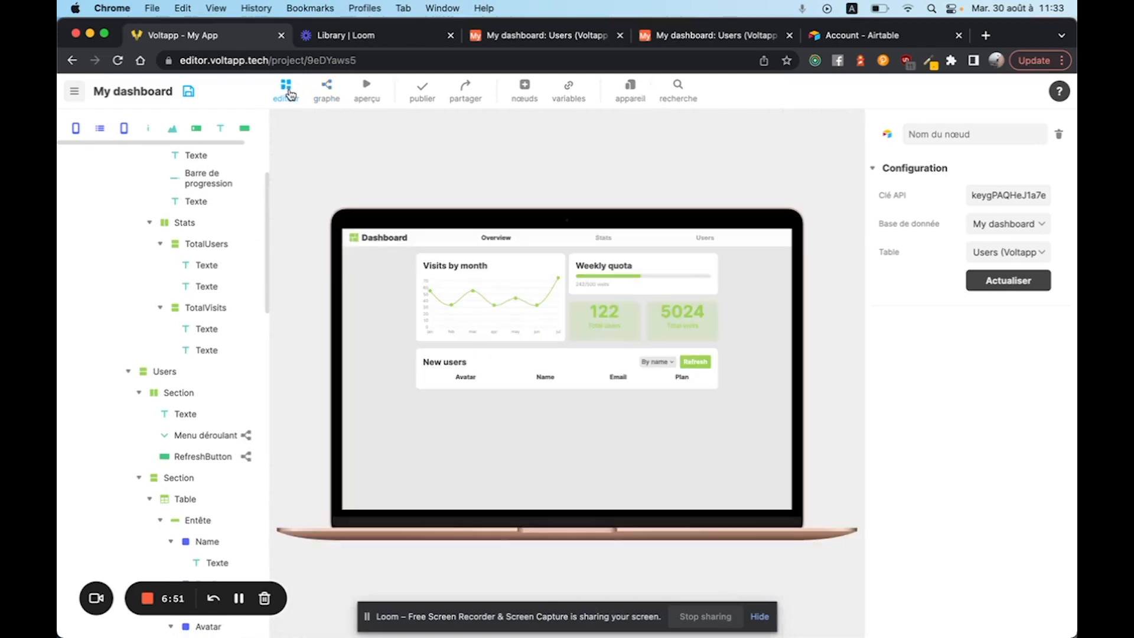
left_click(702, 363)
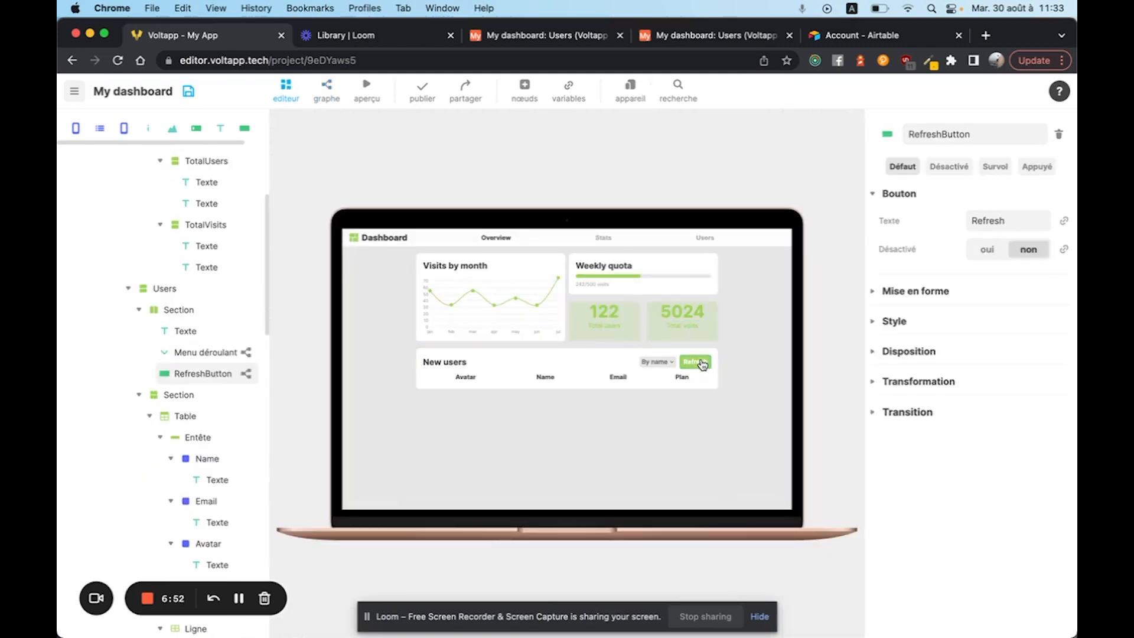
left_click(247, 373)
left_click_drag(372, 256, 435, 261)
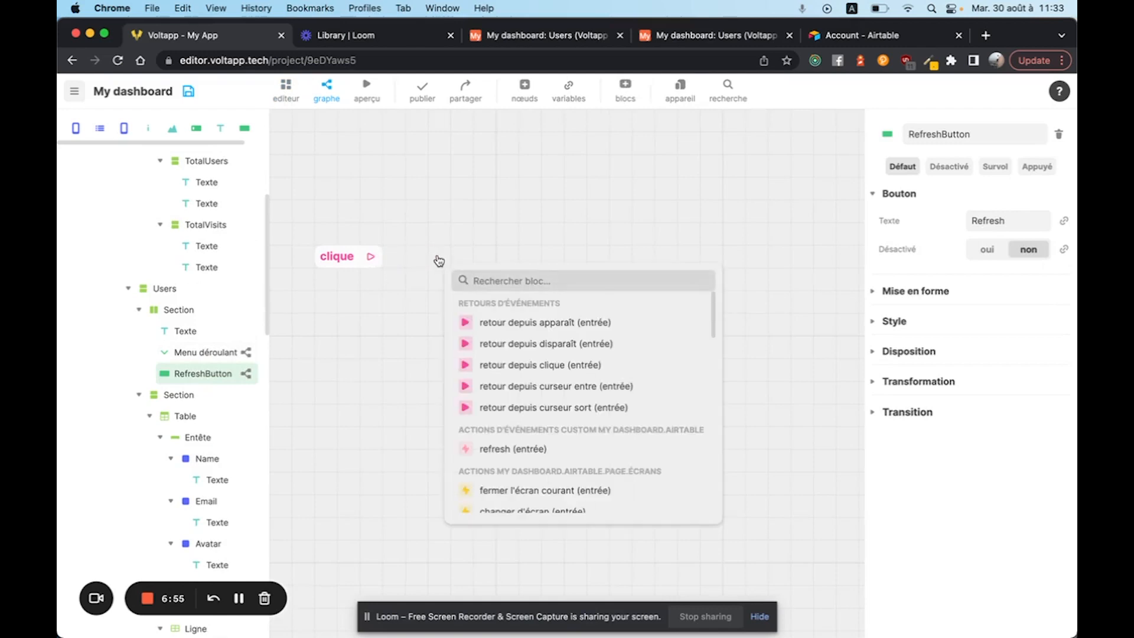
type("refr")
left_click(485, 326)
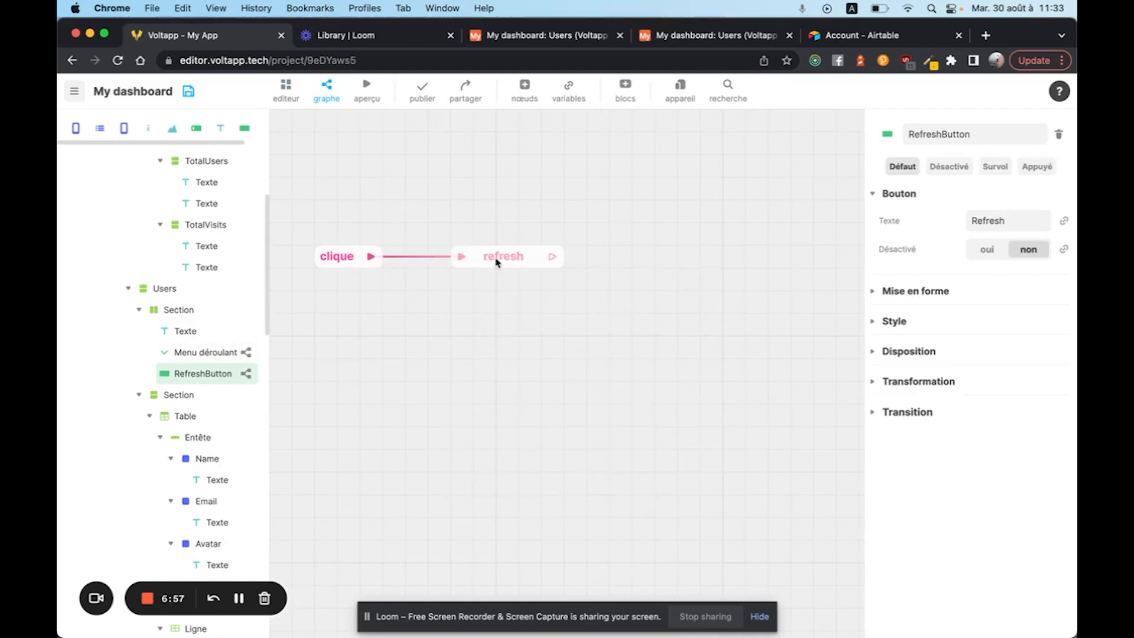
- Connect the clique event of the Refresh button on the Users screen to the Airtable node's refresh event
left_click(478, 267)
left_click(421, 336)
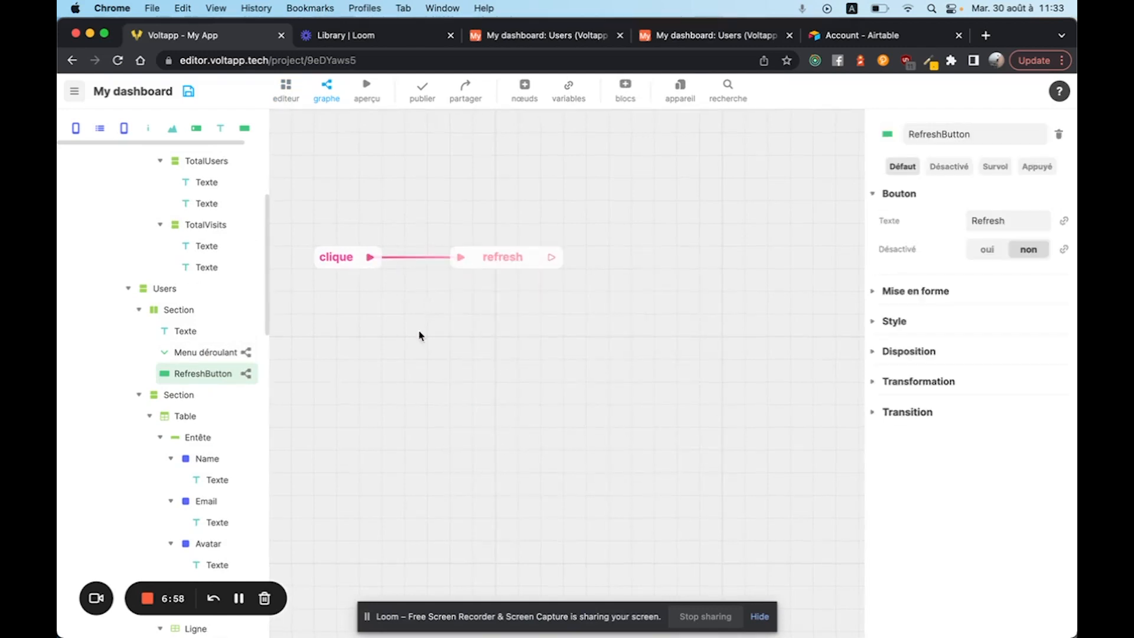
left_click(278, 99)
scroll(152, 400, "down", 10)
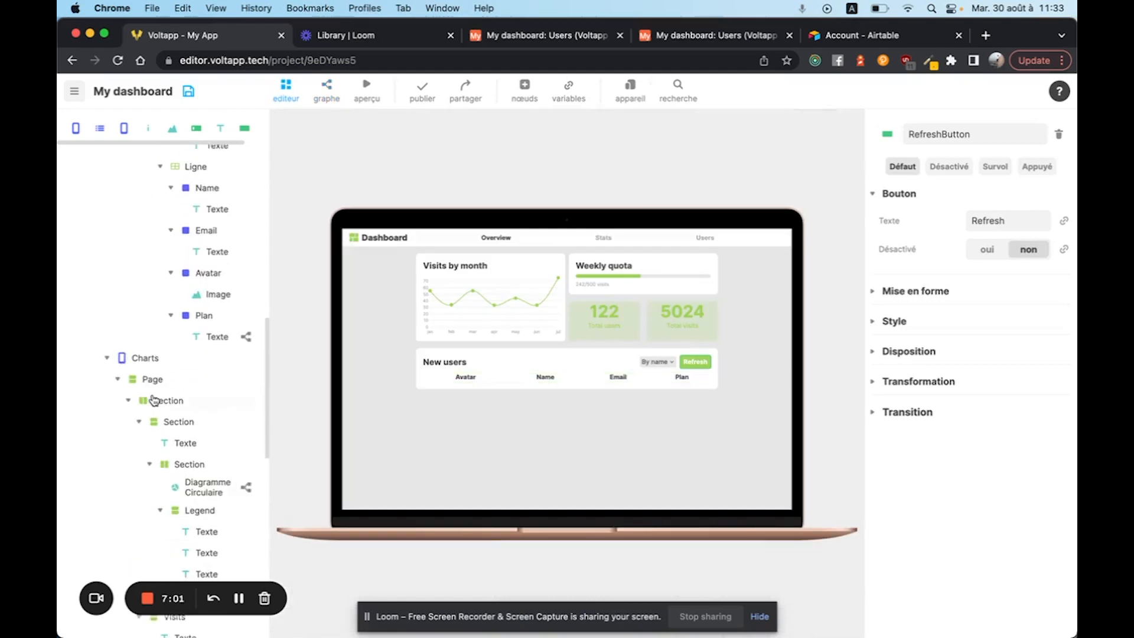
left_click(146, 330)
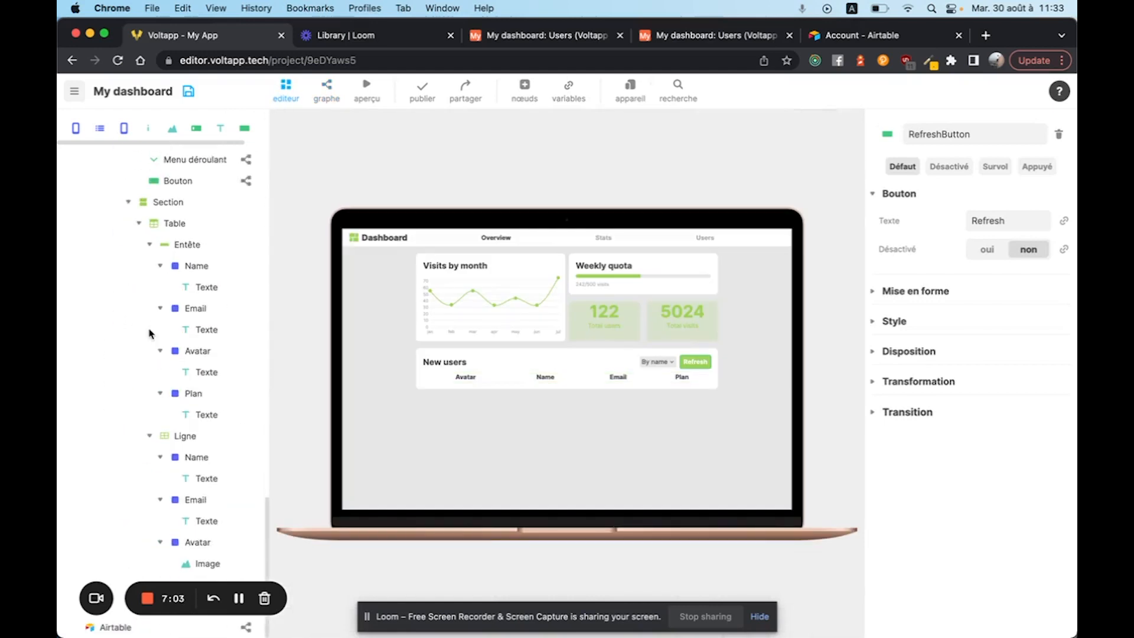
scroll(151, 334, "up", 5)
left_click(156, 226)
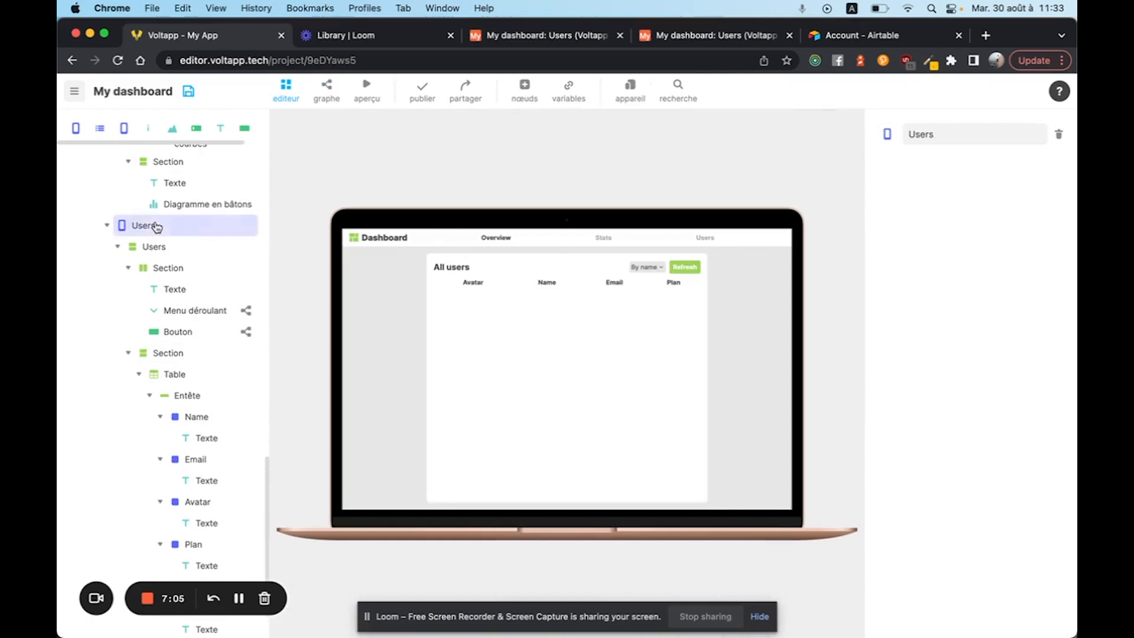
left_click(694, 271)
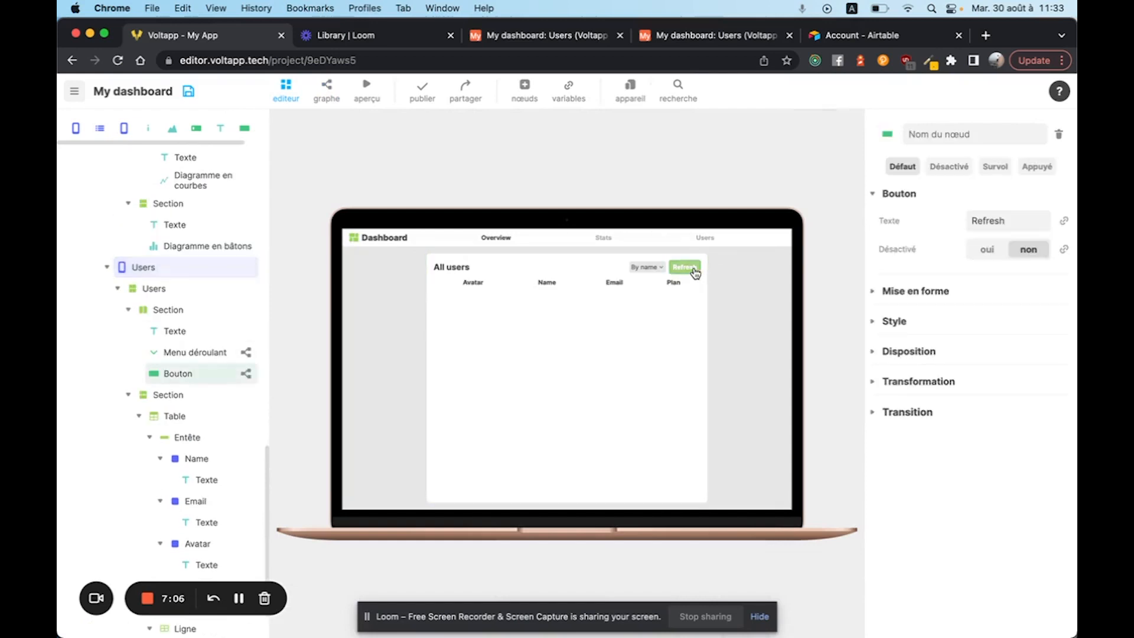
left_click(246, 373)
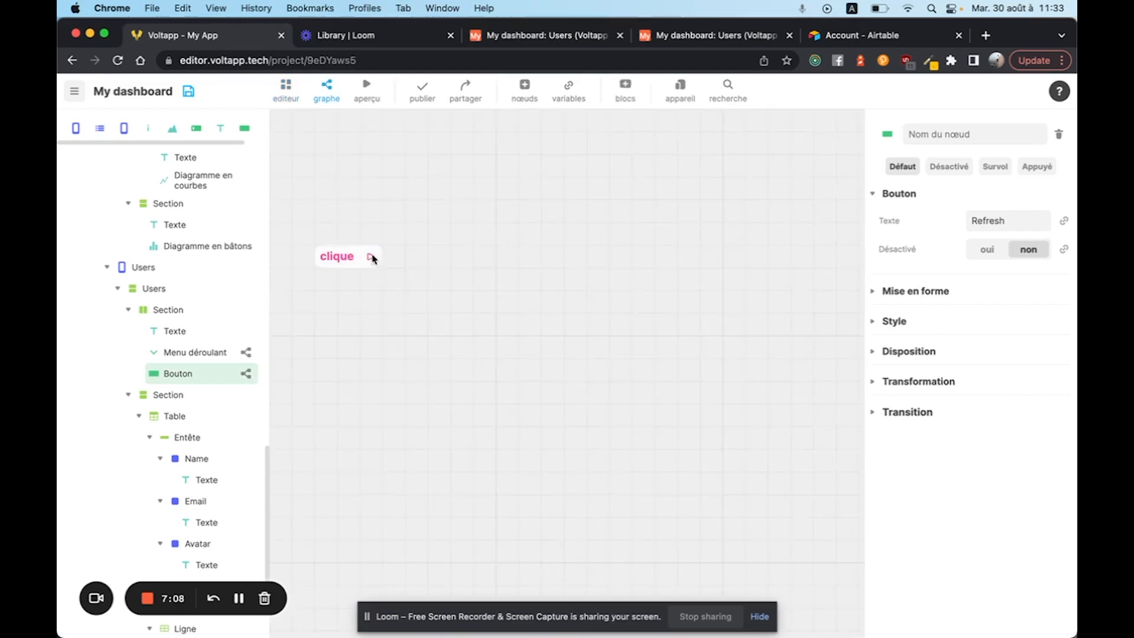
left_click_drag(370, 255, 445, 258)
type("refre")
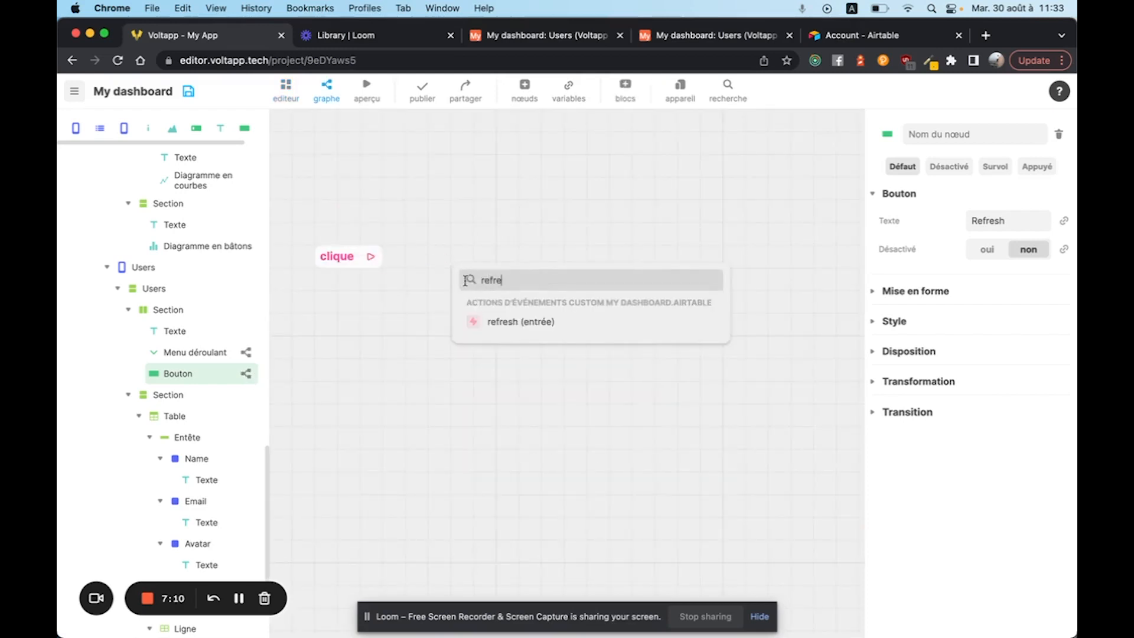
left_click(496, 321)
left_click(526, 258)
left_click(455, 344)
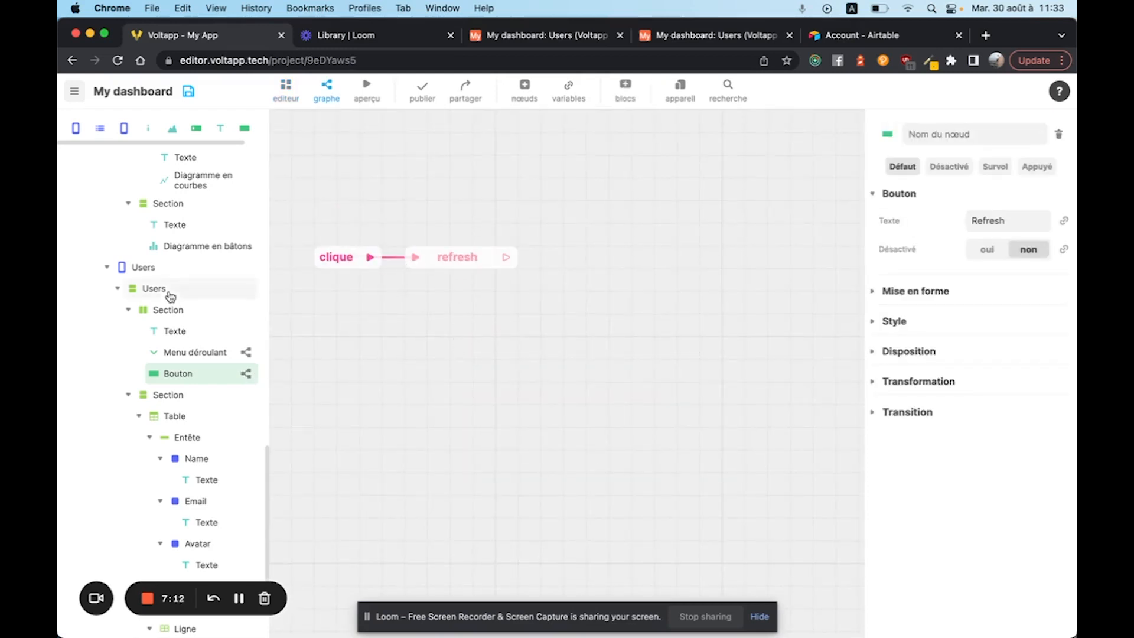
- Delete the childless second Airtable node, set to the Dashboard base's Users table, from the My dashboard tree
scroll(171, 292, "up", 15)
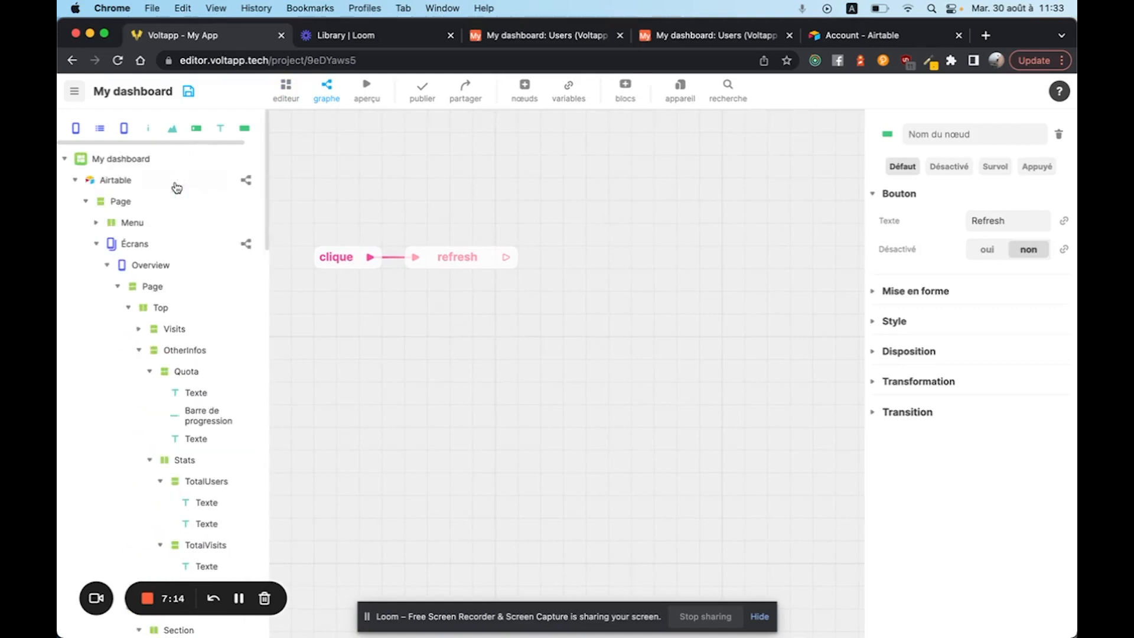
left_click(140, 181)
left_click(140, 160)
left_click(284, 87)
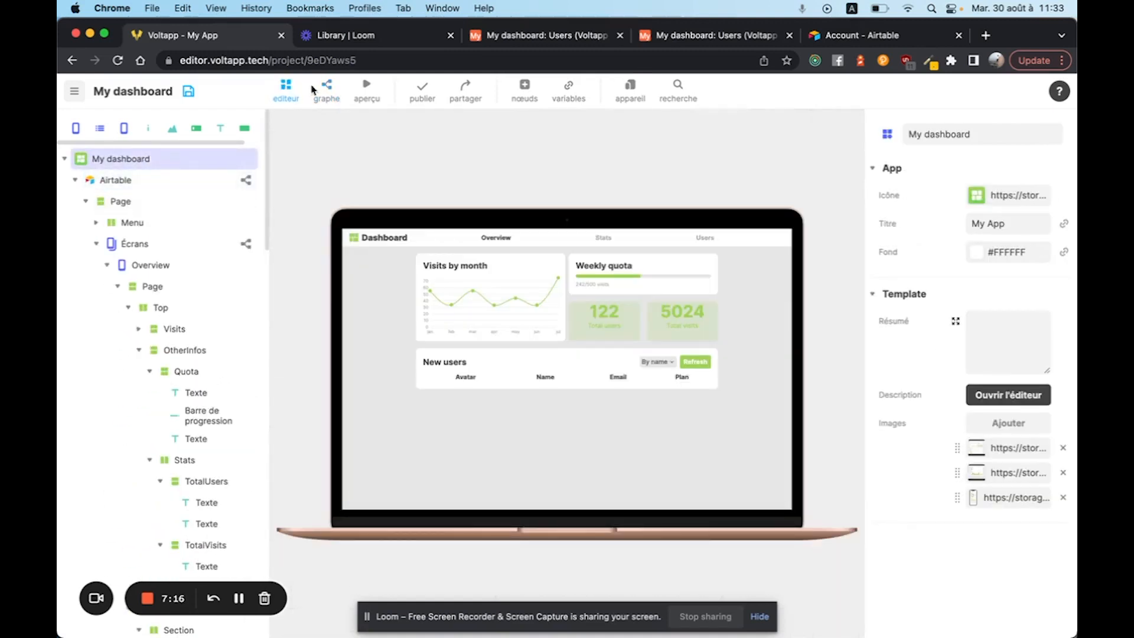
left_click(75, 180)
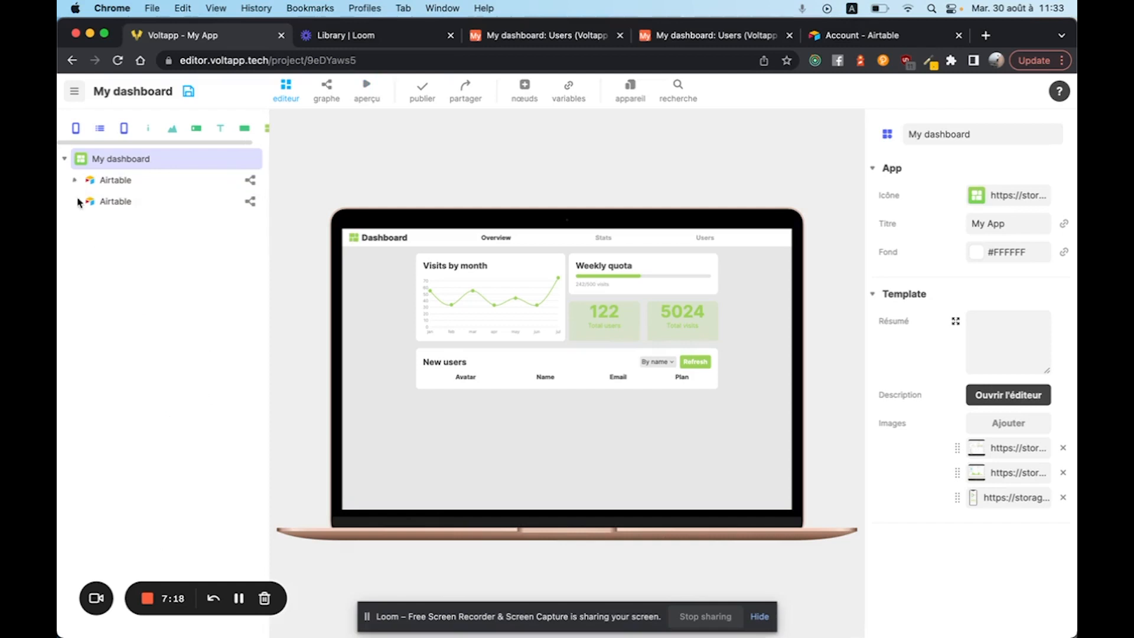
left_click(109, 207)
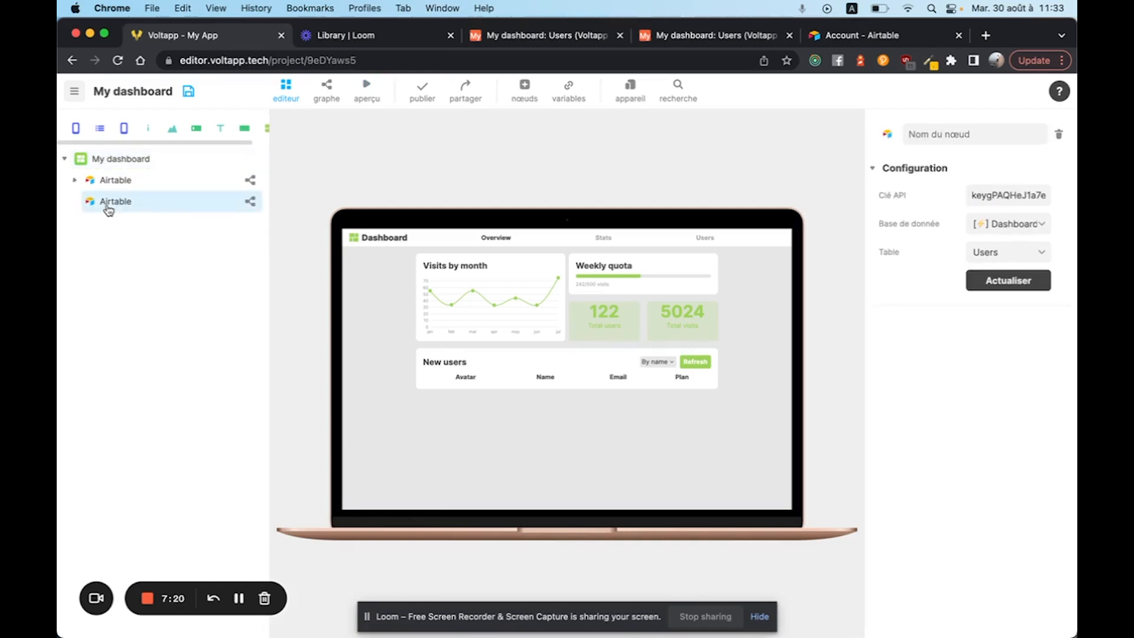
right_click(108, 208)
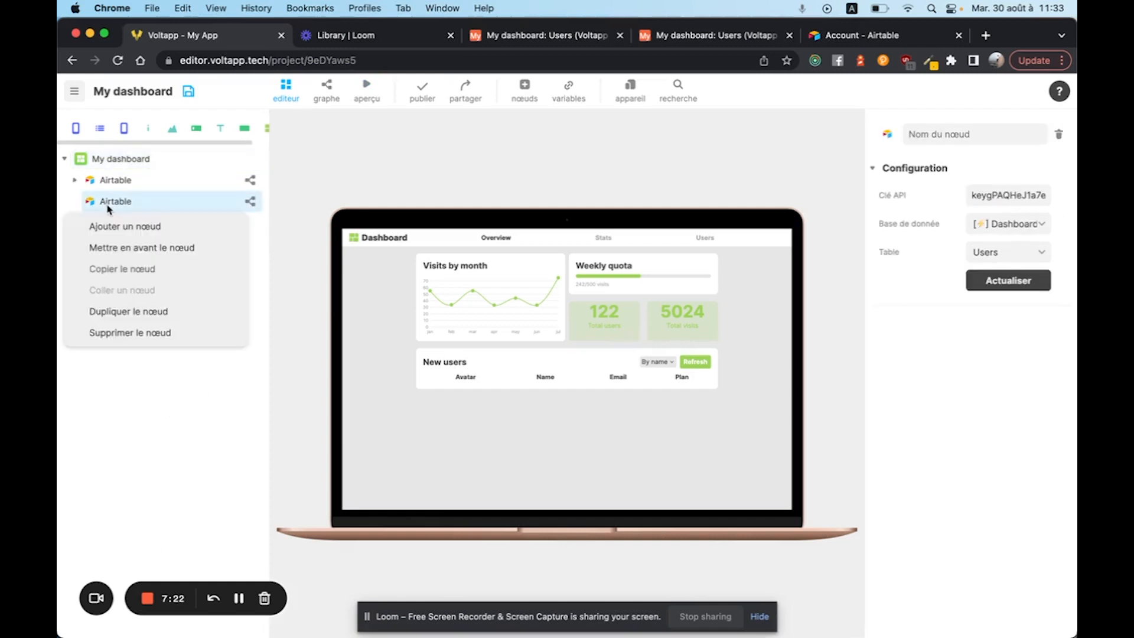
left_click(115, 340)
left_click(189, 180)
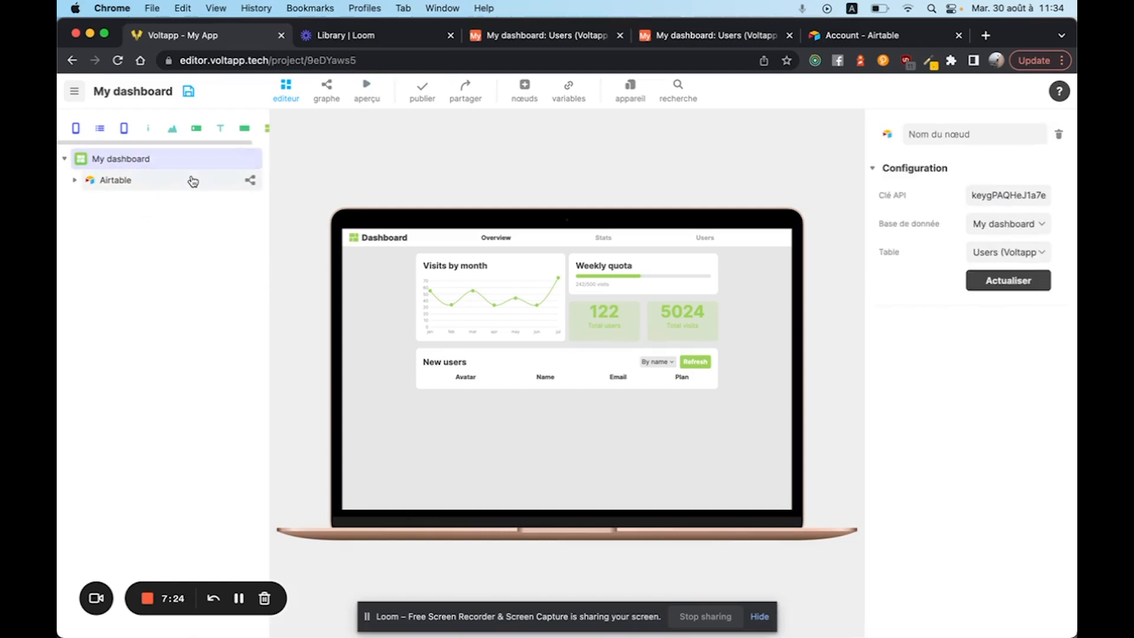
left_click(74, 181)
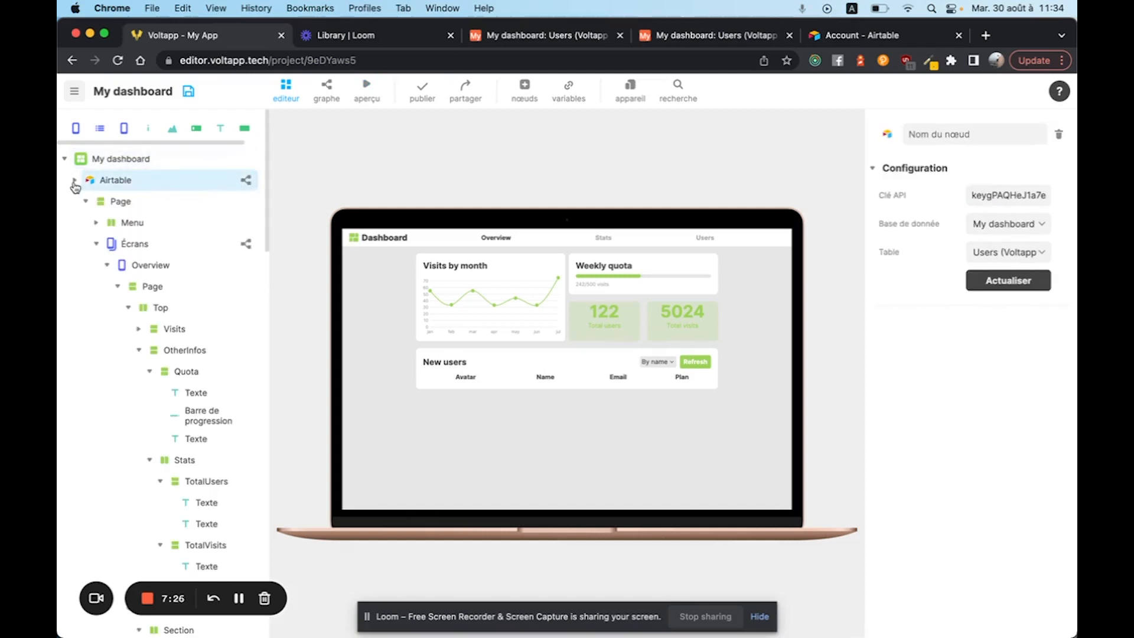
- Preview the dashboard's Overview, Stats and Users screens, scrolling through the New users list, and return to the editor
left_click(367, 89)
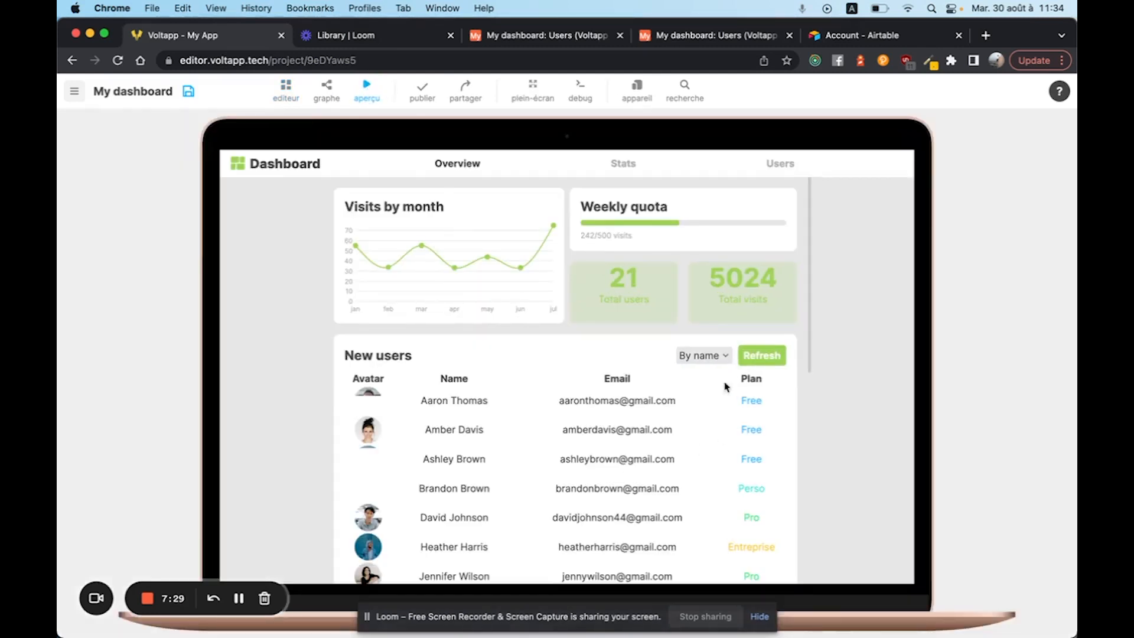
scroll(550, 482, "down", 3)
scroll(550, 482, "down", 3)
scroll(550, 481, "up", 6)
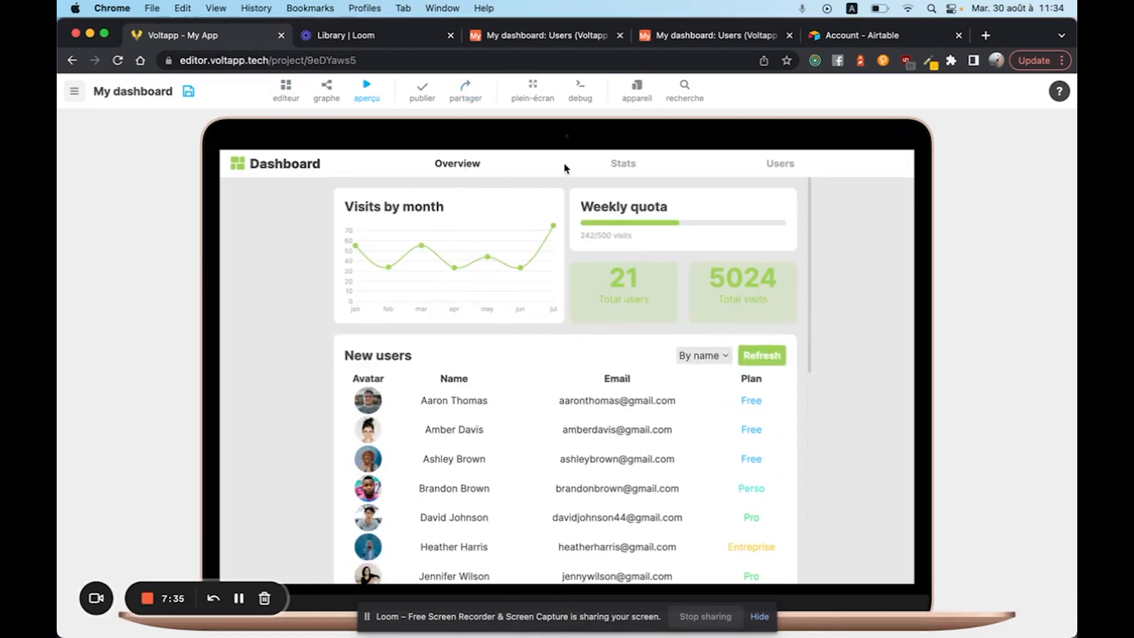
left_click(622, 163)
mouse_move(366, 247)
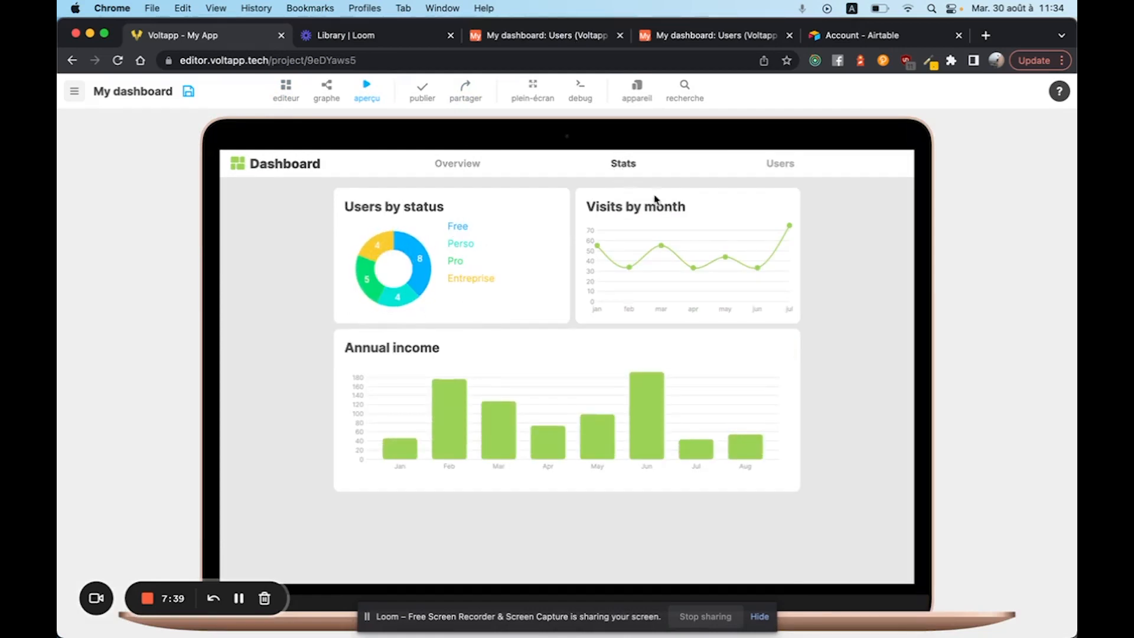
left_click(782, 164)
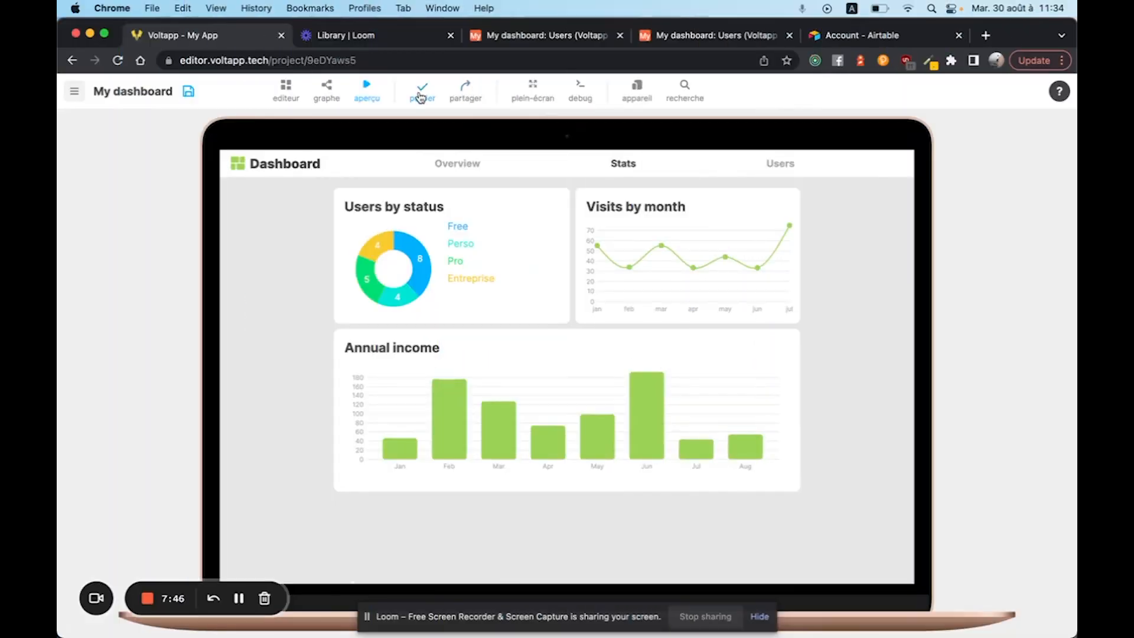
left_click(366, 90)
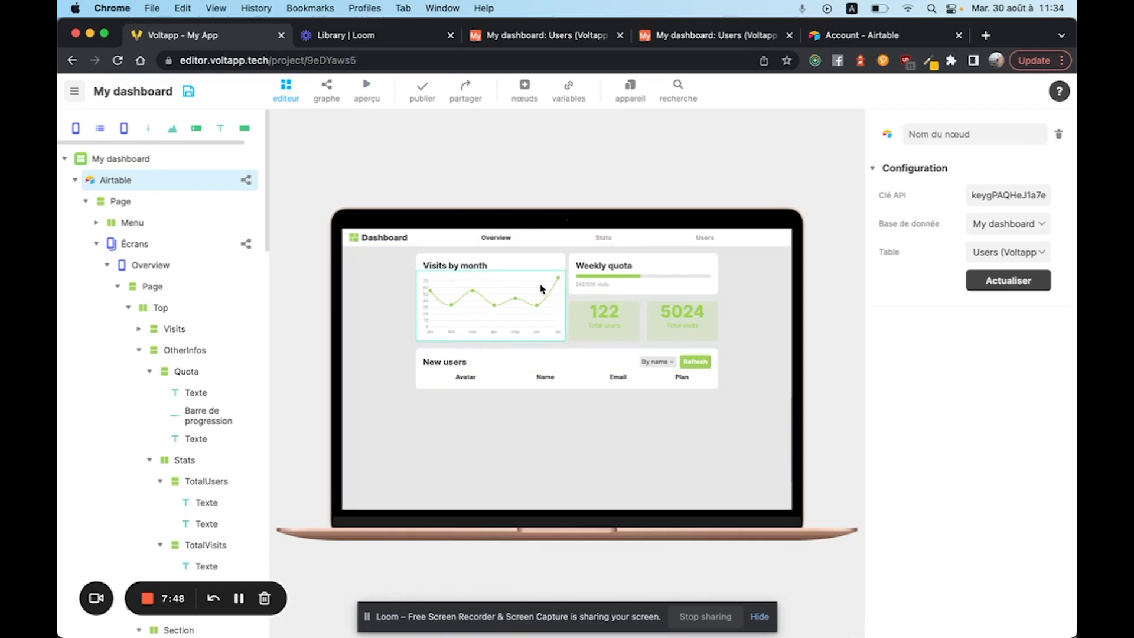
- Examine the available diagram nodes and the france data series of the Visits by month line chart
left_click(456, 305)
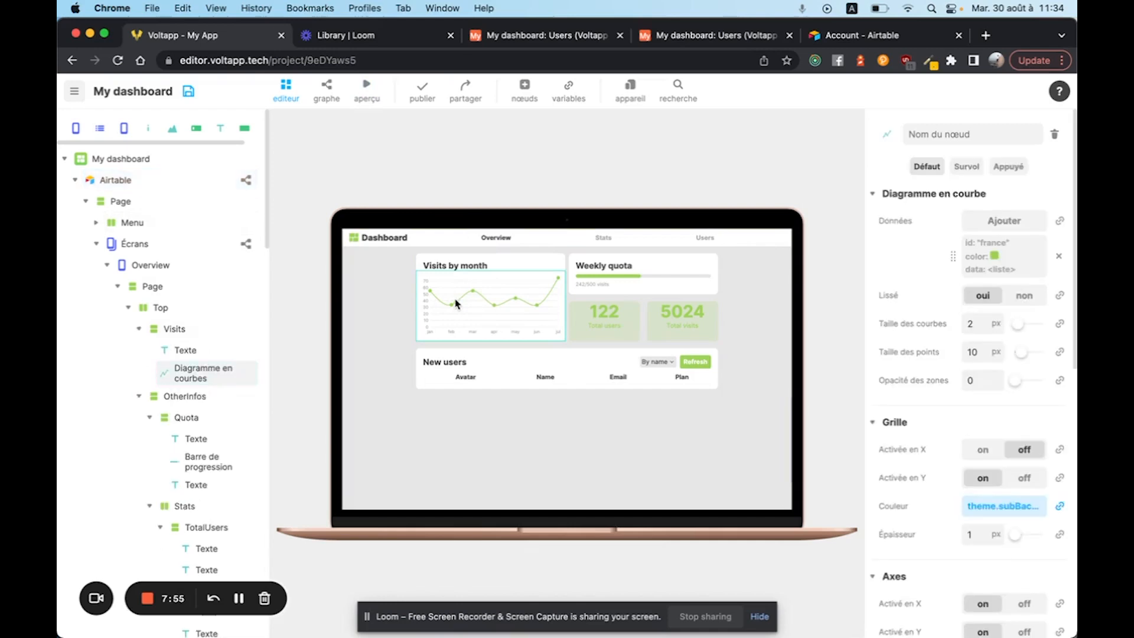
left_click(523, 95)
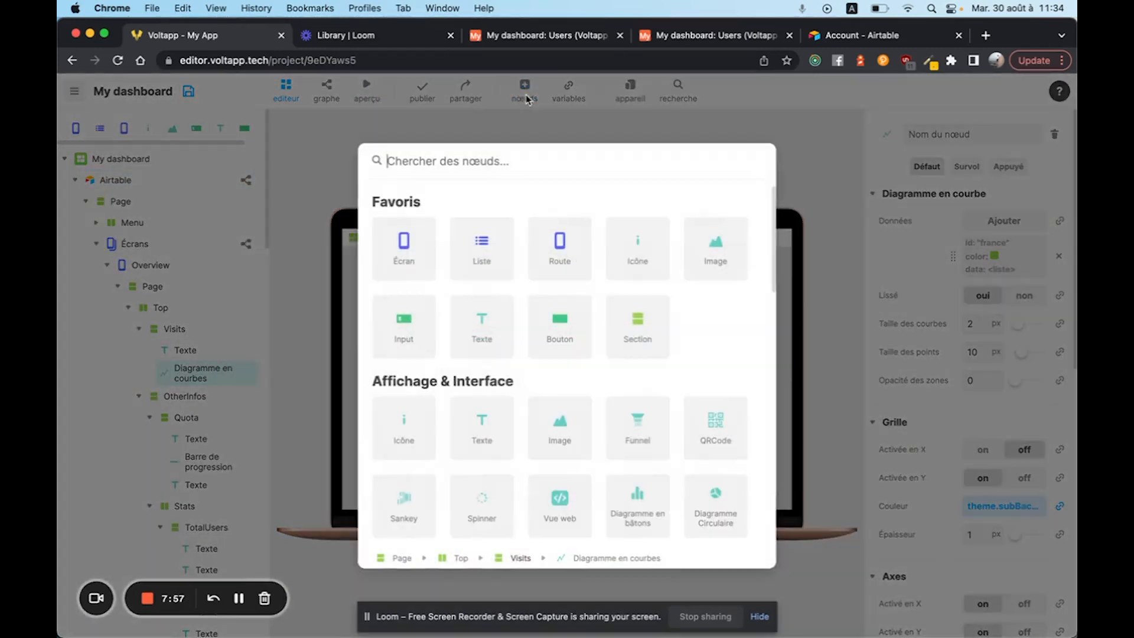
scroll(490, 477, "down", 5)
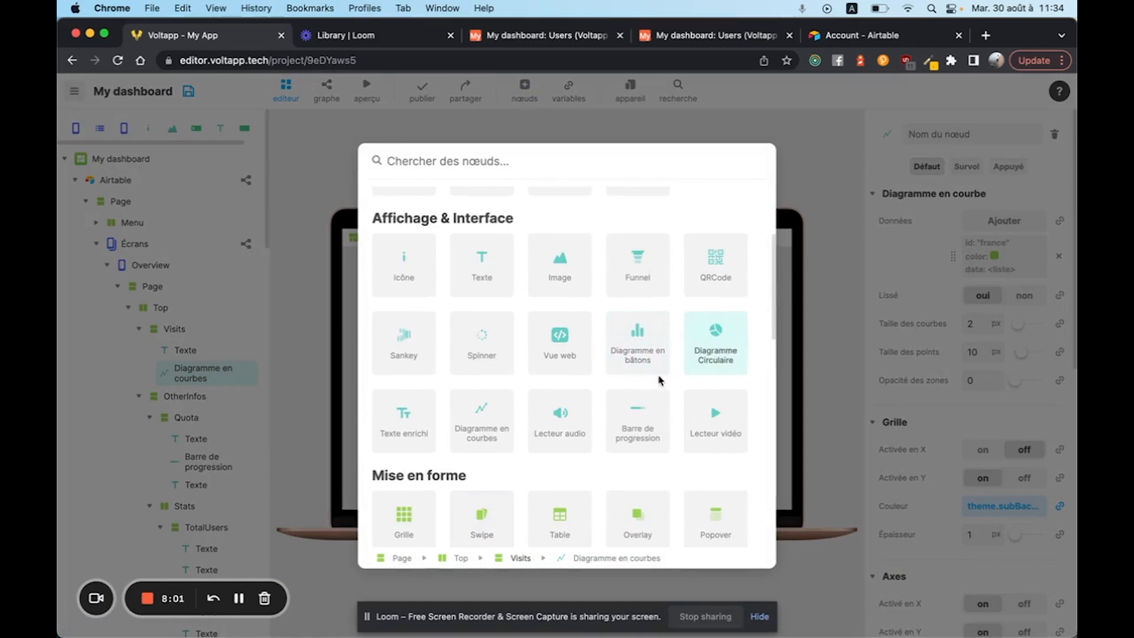
left_click(305, 302)
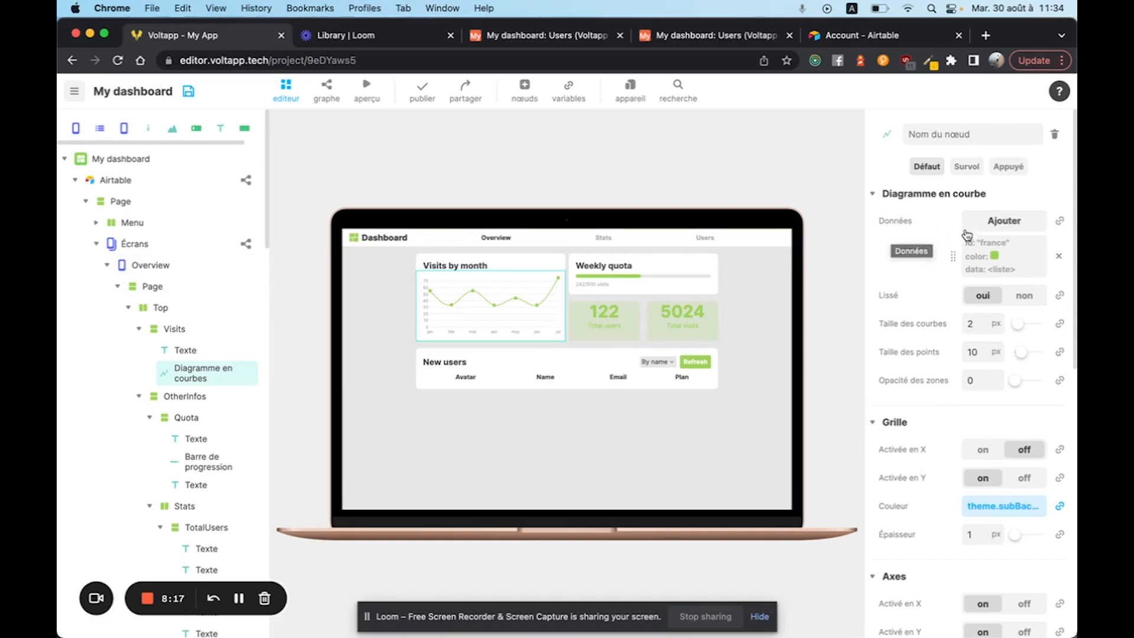
left_click(975, 254)
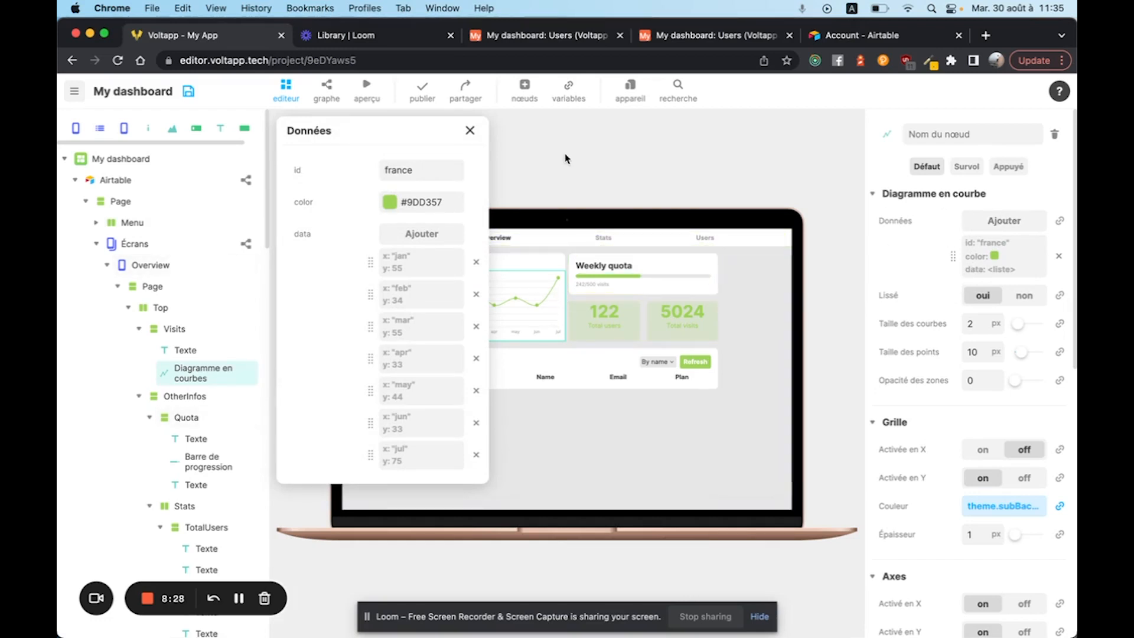
left_click(470, 130)
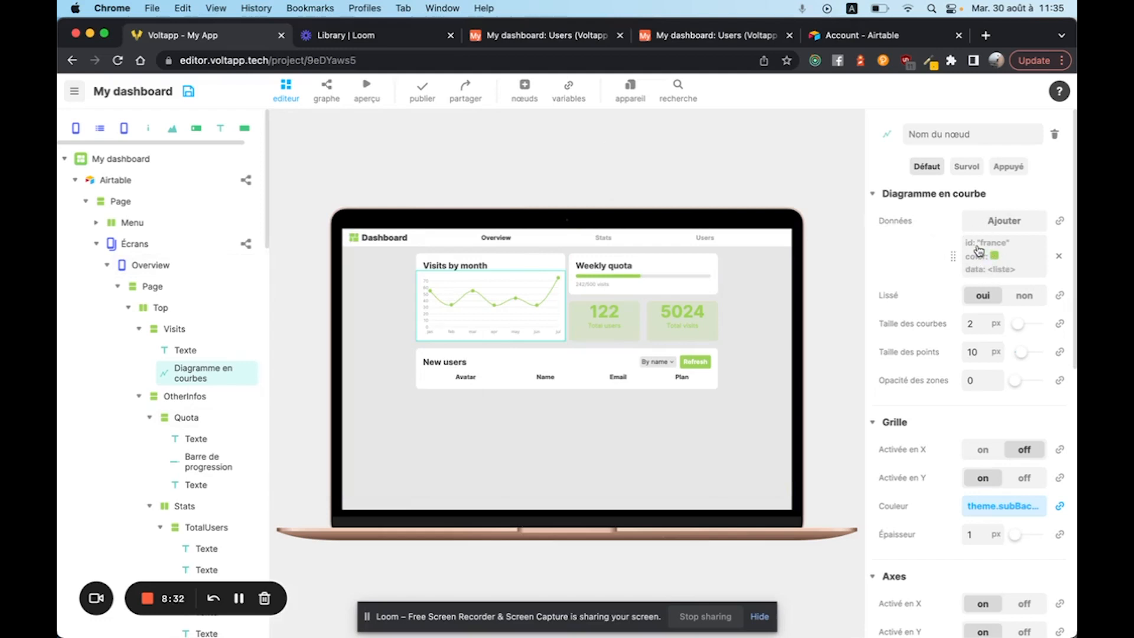
- Add a second data series to the Visits by month line chart and set its color to green #00DF74
left_click(987, 228)
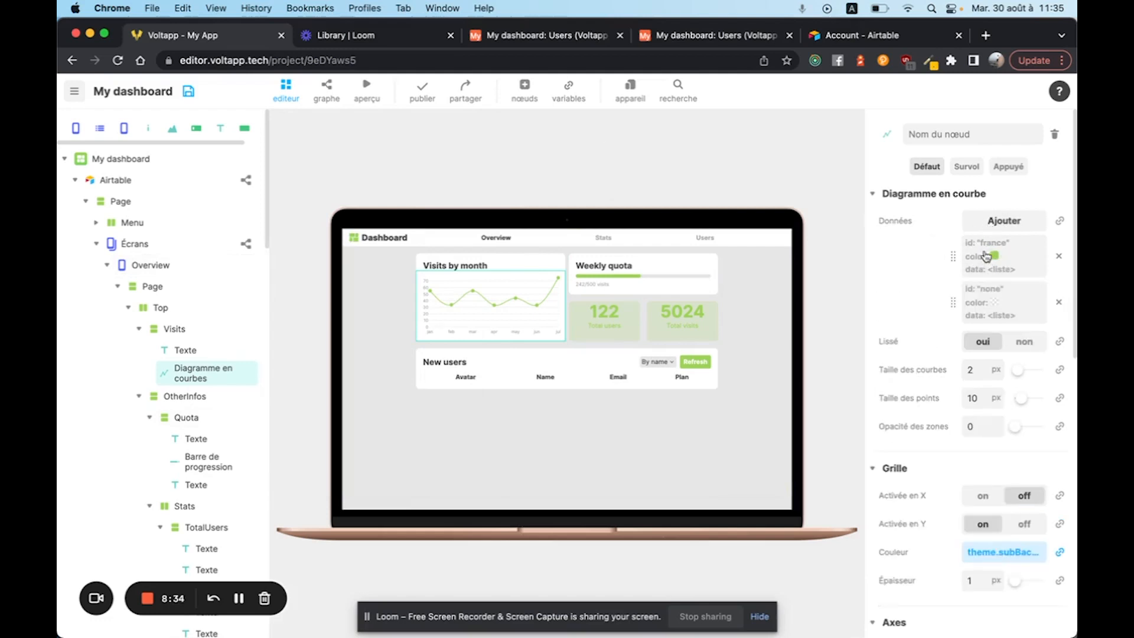
left_click(980, 301)
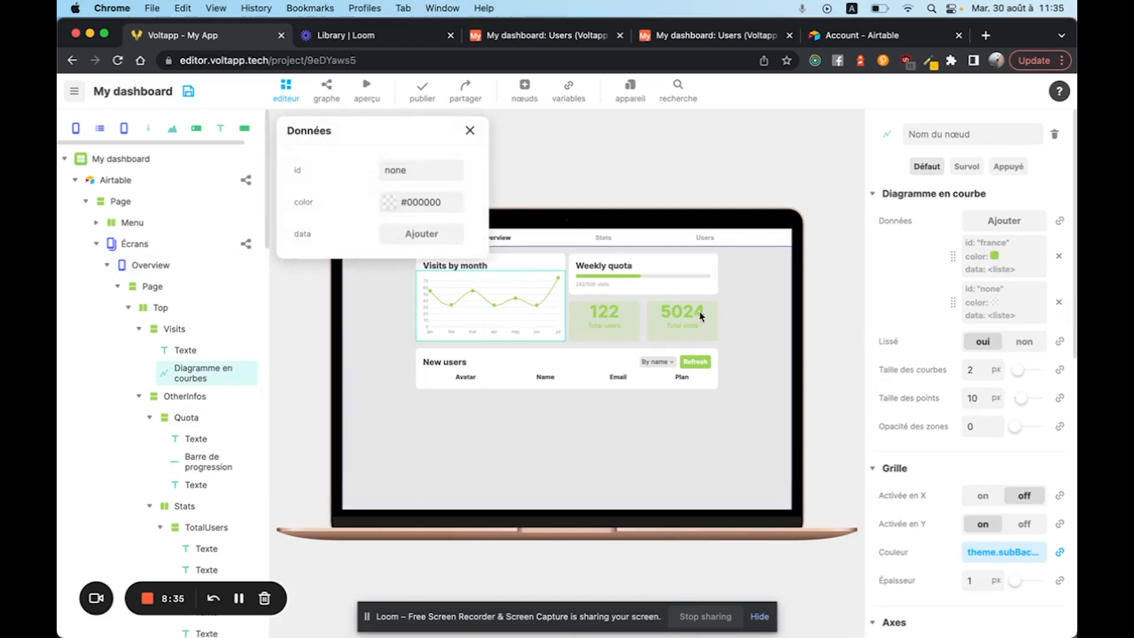
left_click(397, 203)
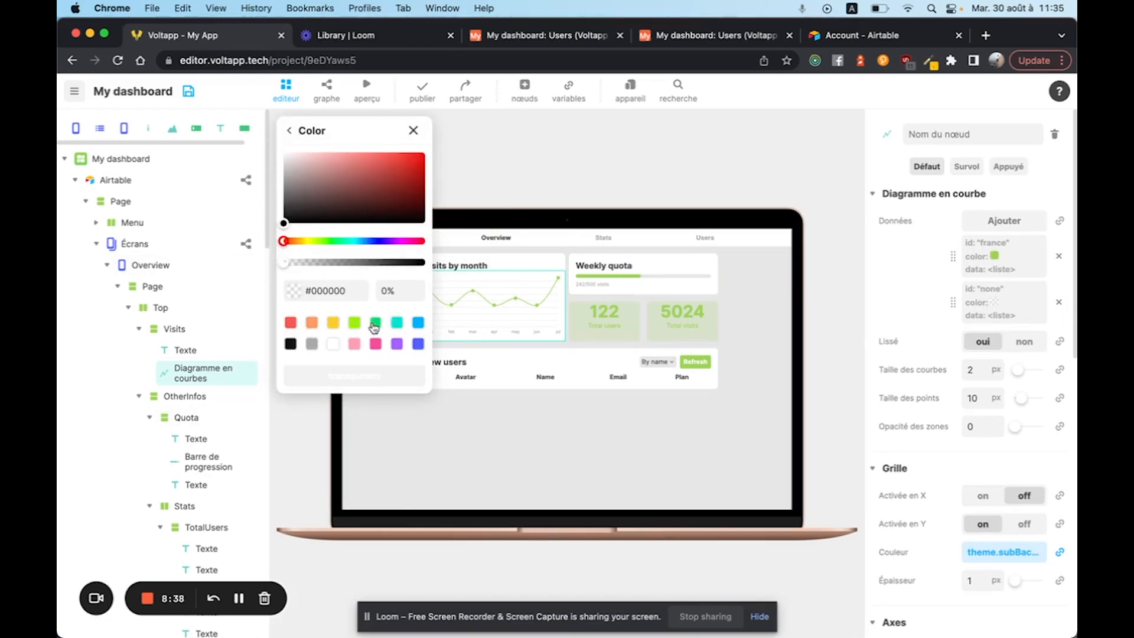
left_click(375, 323)
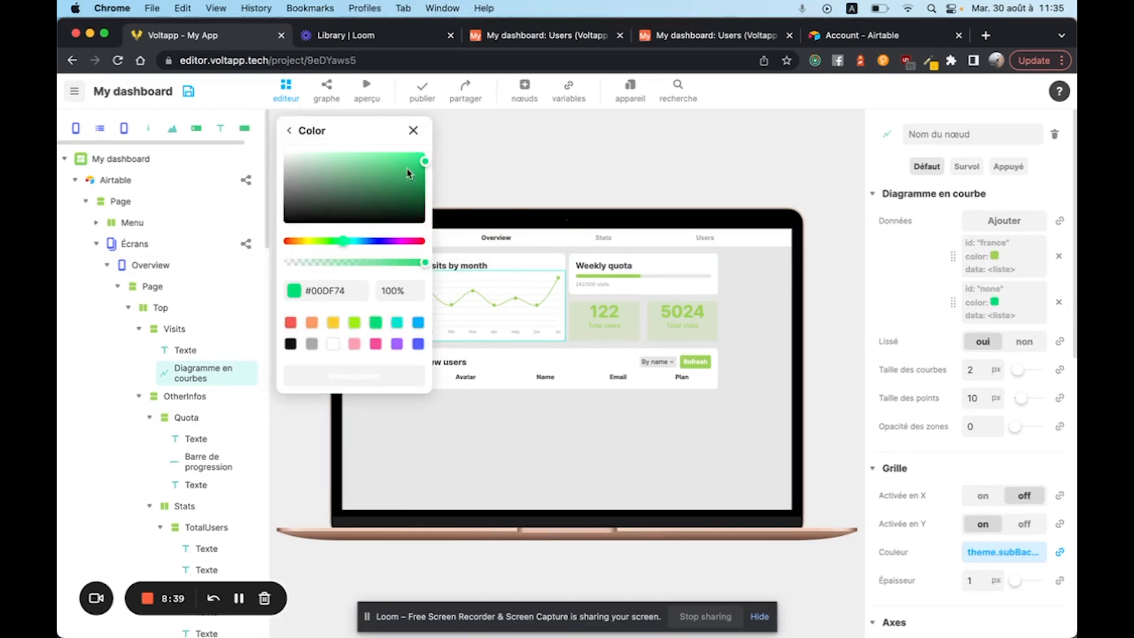
left_click(288, 135)
- Add three data points to the new green series of the line chart
left_click(400, 237)
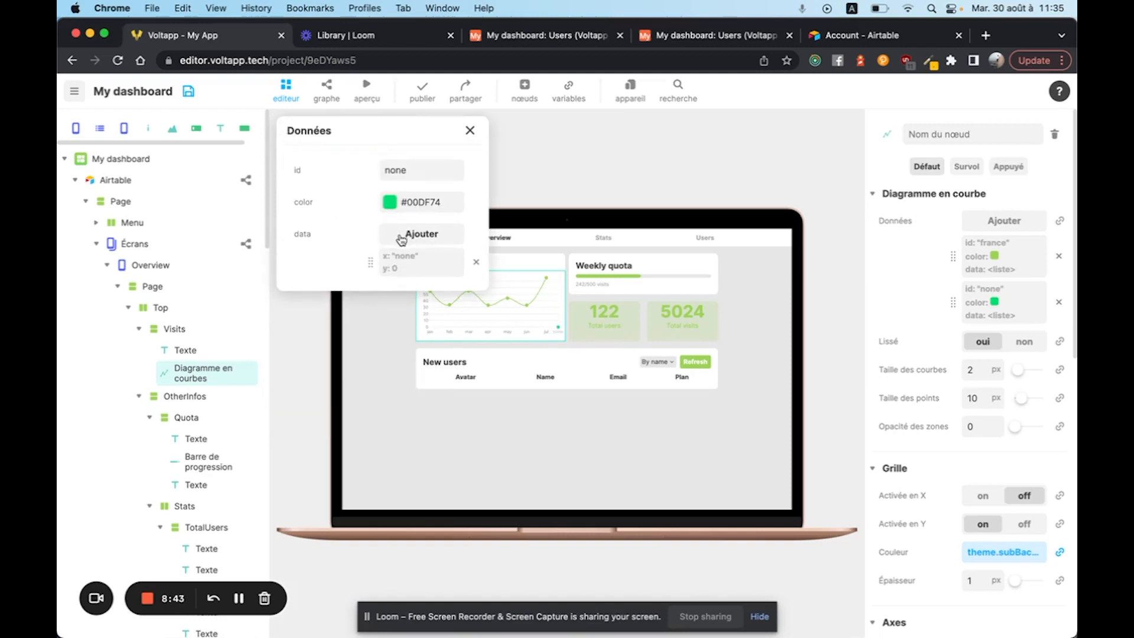
left_click(402, 236)
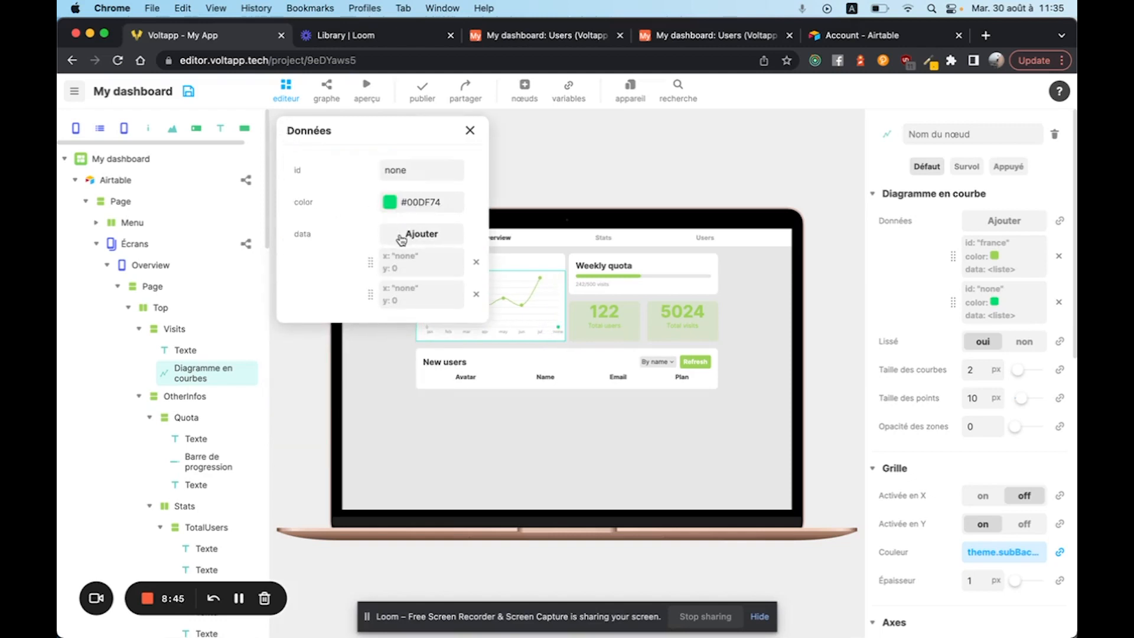
left_click(402, 238)
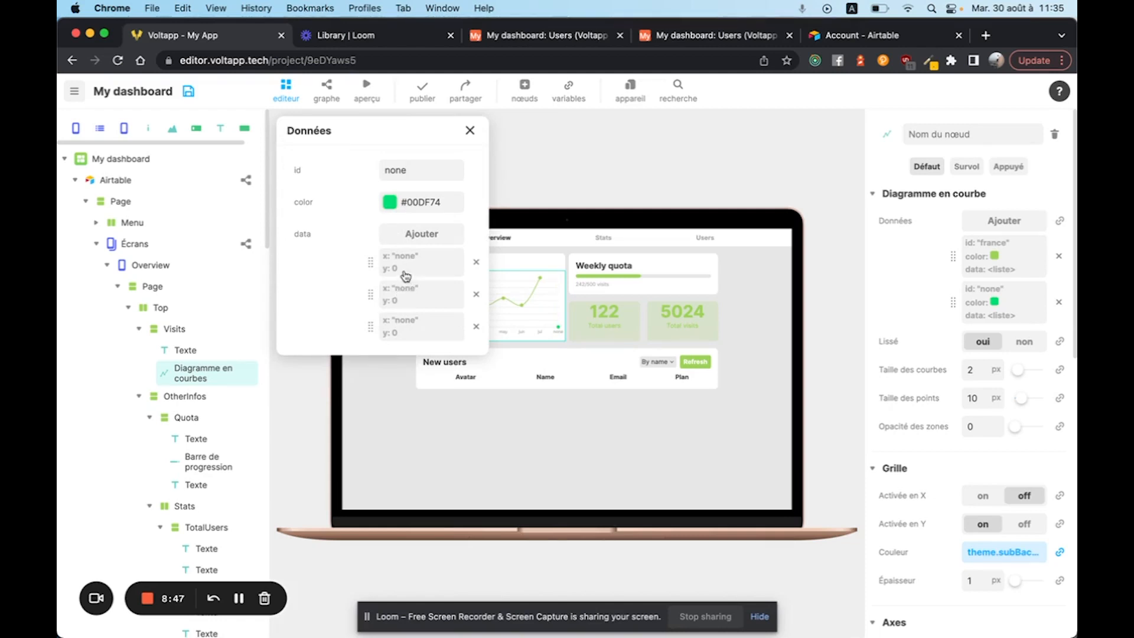
- Set the first data point of the green series to x jan and y 10
left_click(401, 265)
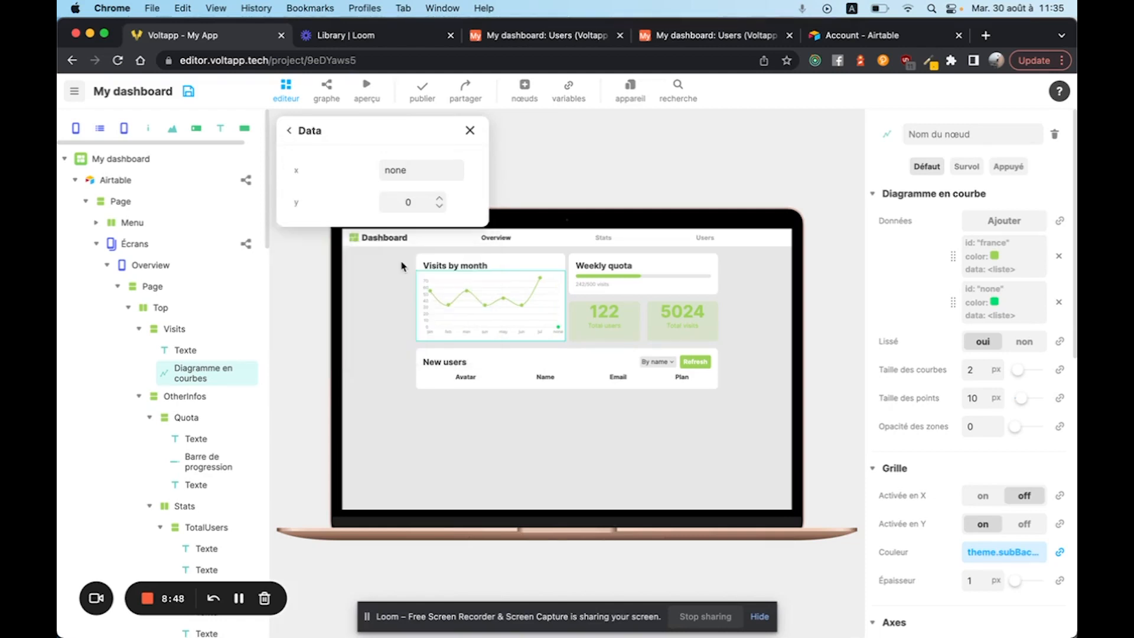
double_click(408, 178)
key("BackSpace")
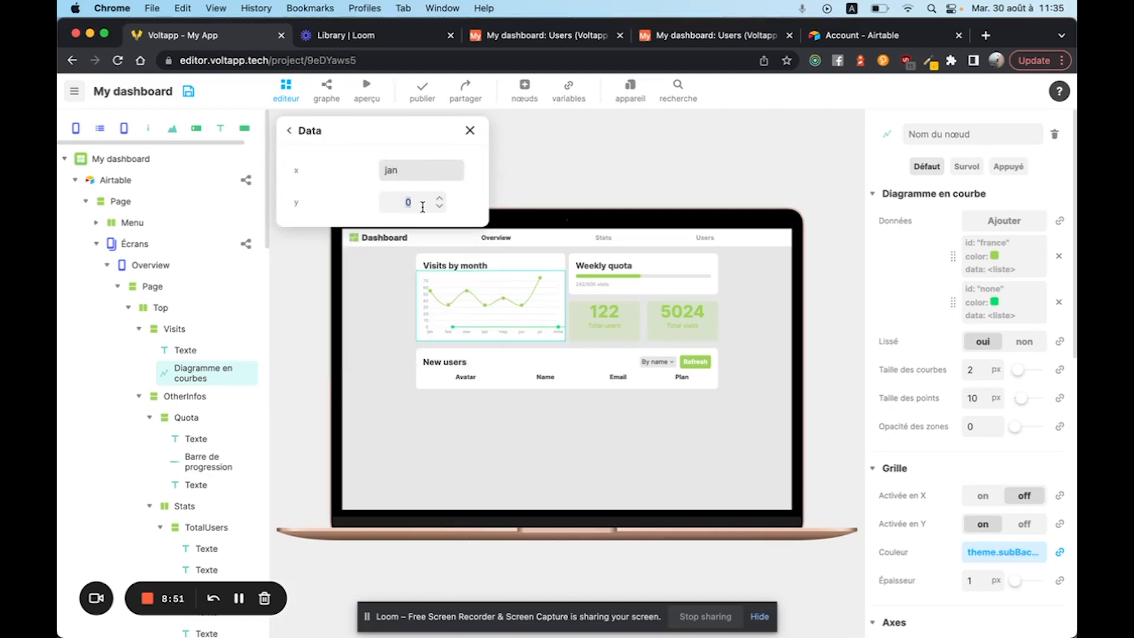
double_click(422, 206)
type("10")
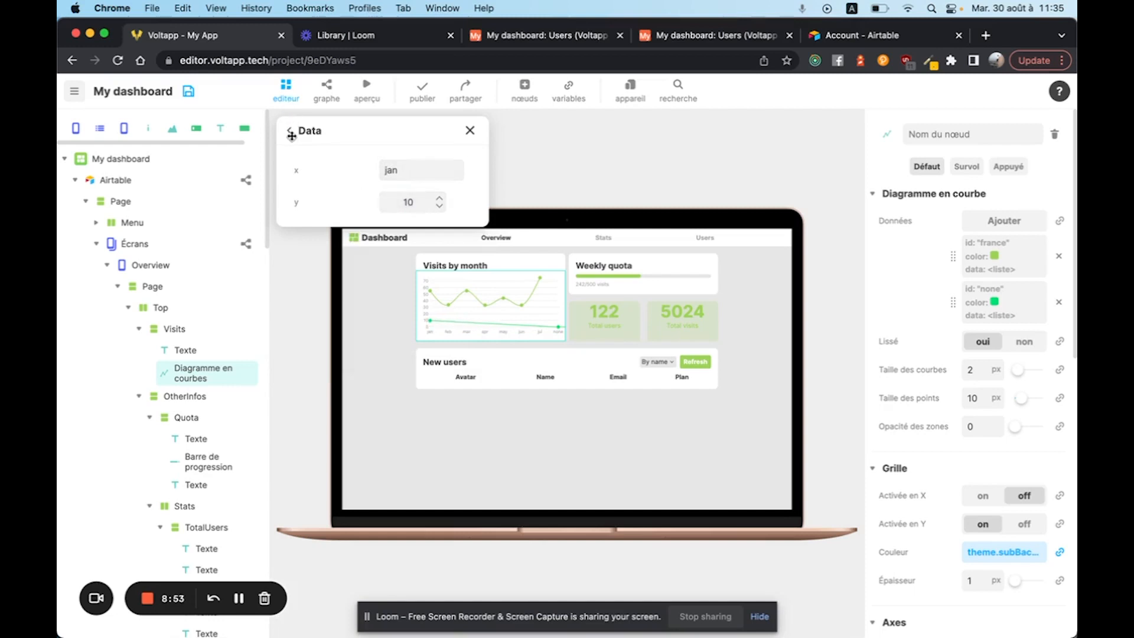
left_click(290, 129)
- Set the second data point of the green series to x feb and y 20
left_click(391, 294)
double_click(402, 170)
type("feb")
double_click(419, 202)
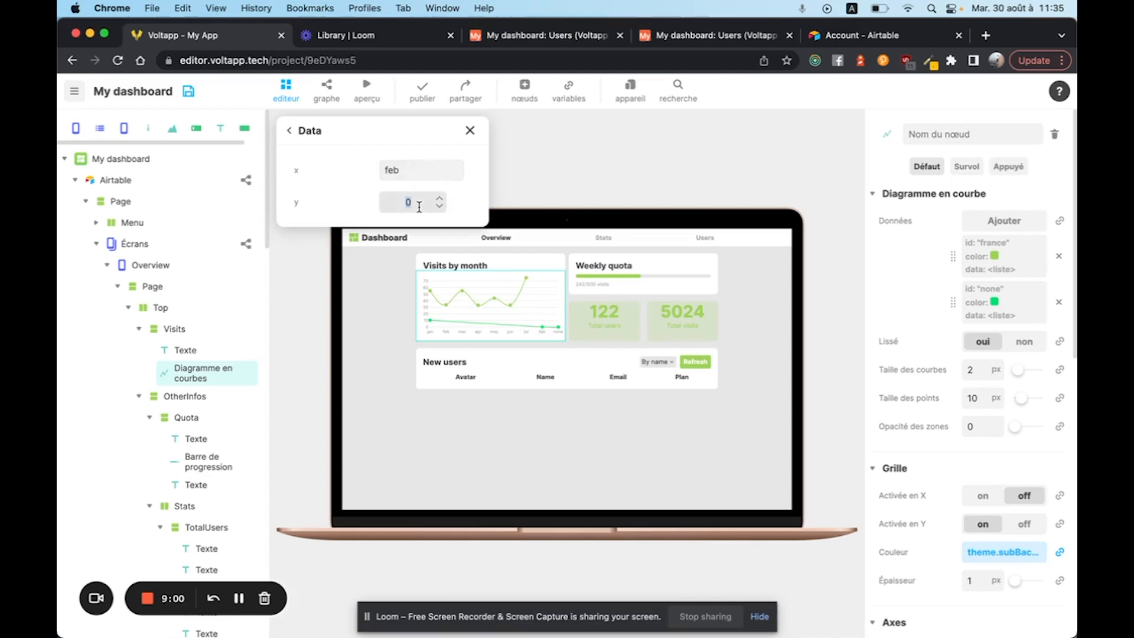
type("20")
left_click(291, 129)
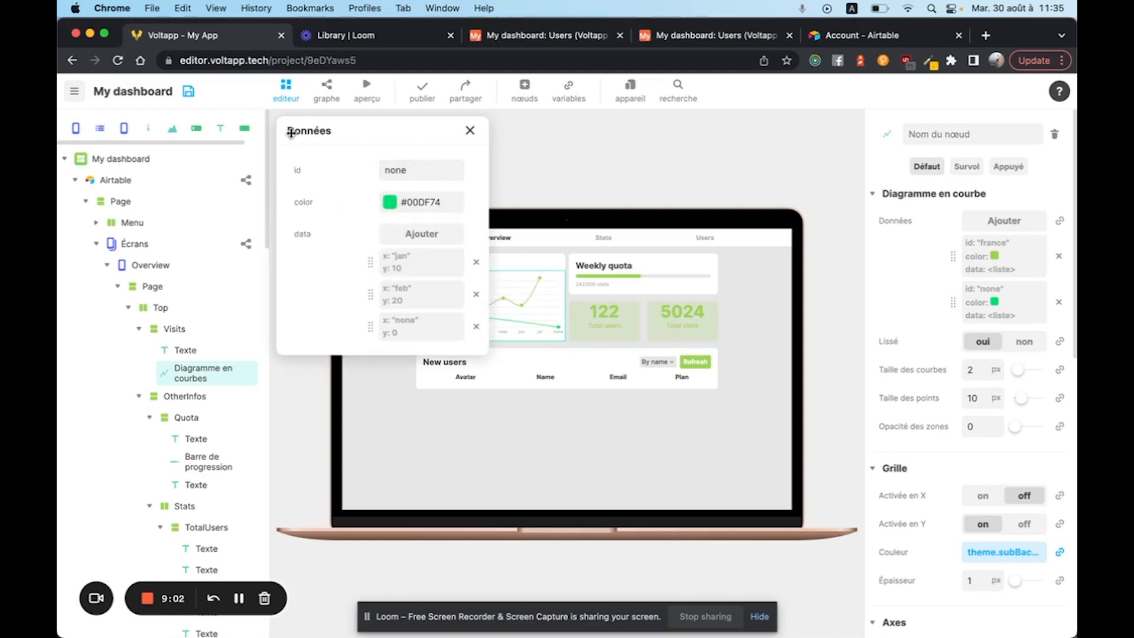
- Set the green series' third data point to x mar and y 30, and link the line chart's data to a data variable
left_click(405, 323)
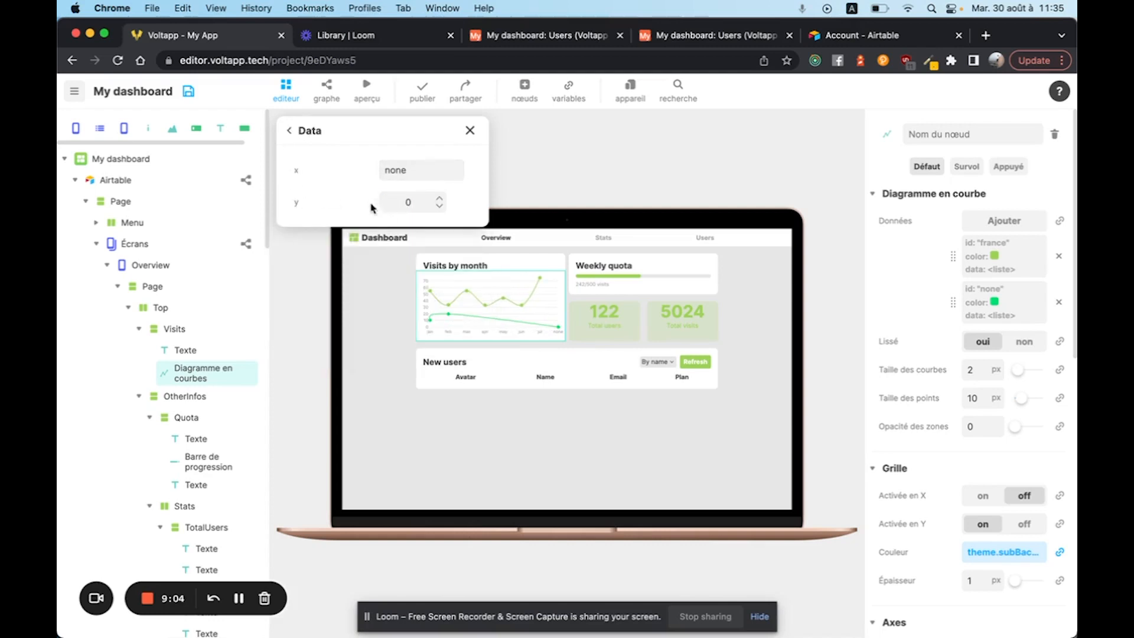
double_click(407, 170)
type("mar")
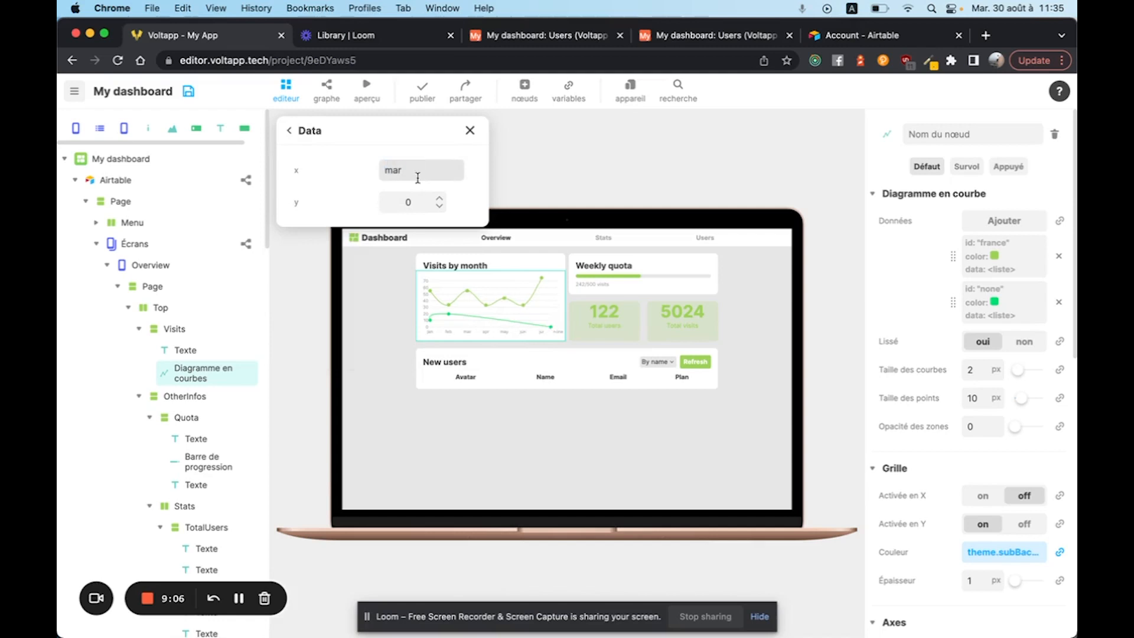
key("Tab")
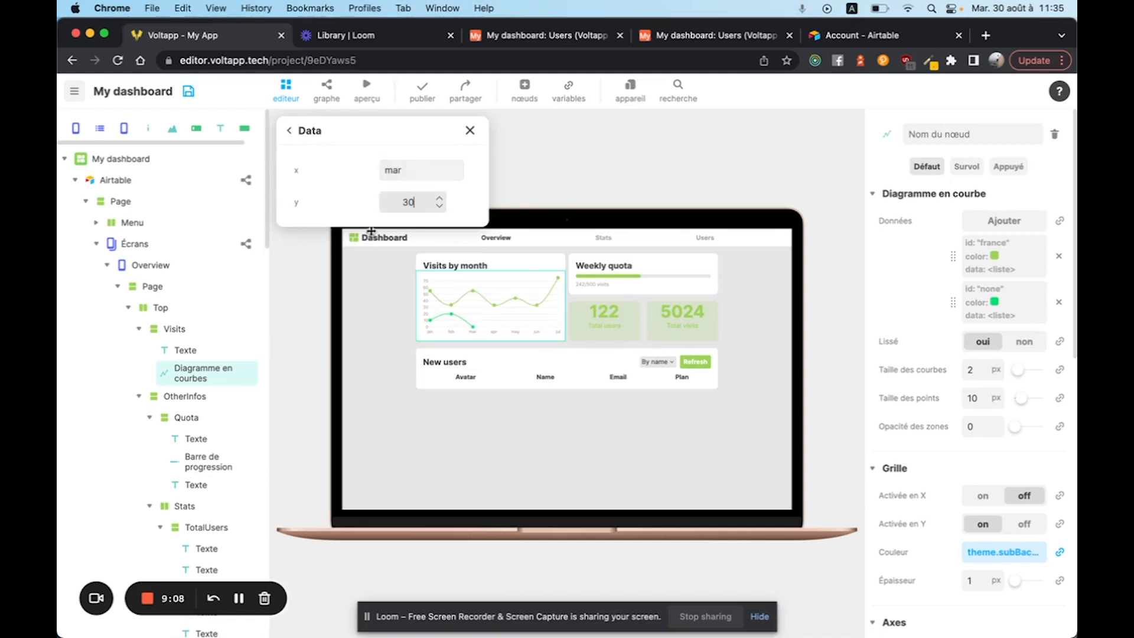
left_click(334, 199)
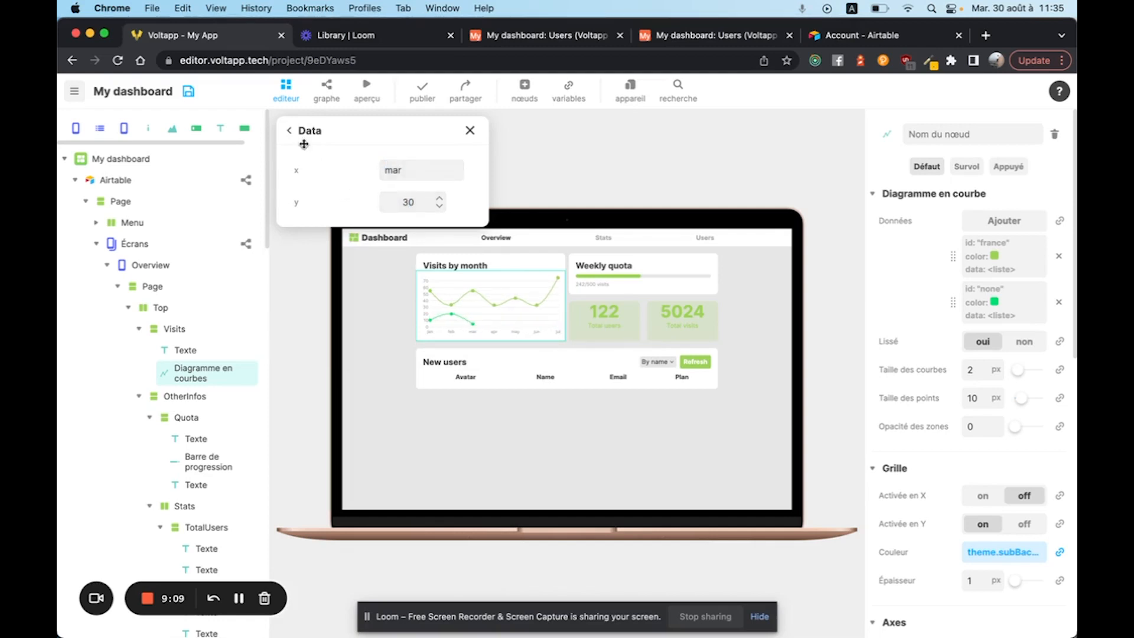
left_click(469, 131)
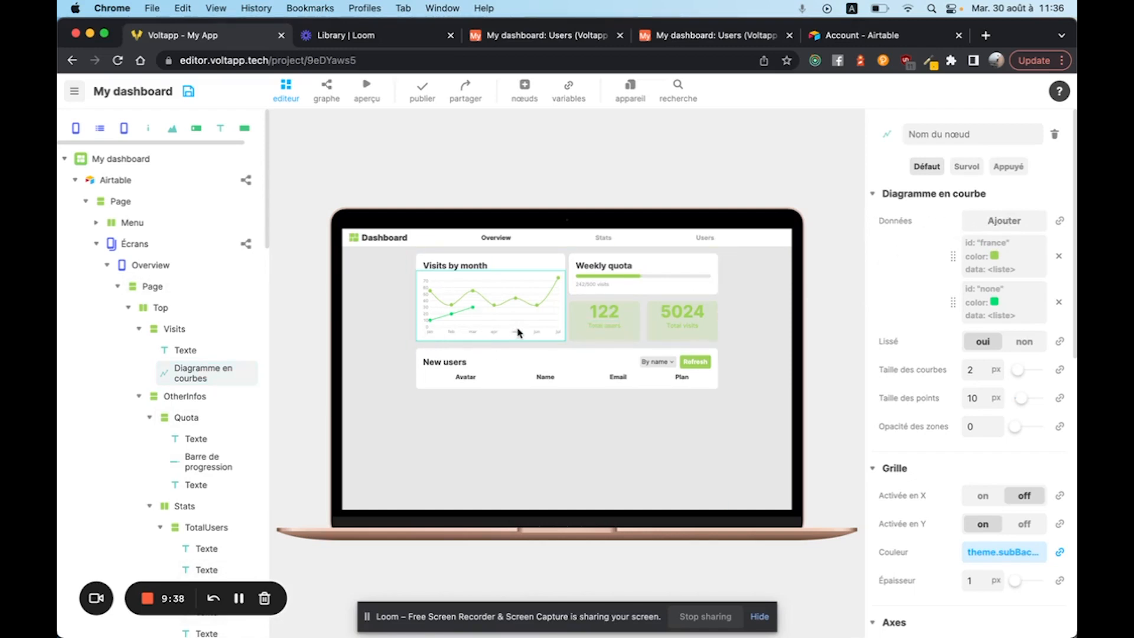
left_click(1060, 221)
left_click(975, 451)
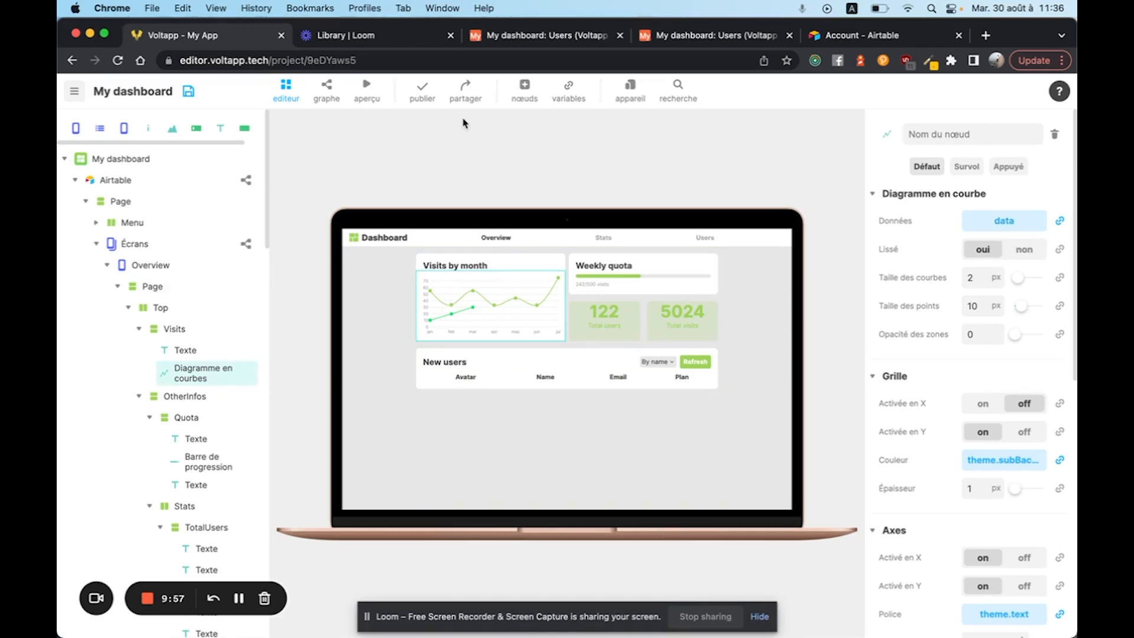
- Open the node graph of the Users by status pie chart on the Charts screen and bring its starting blocks into focus
left_click(110, 267)
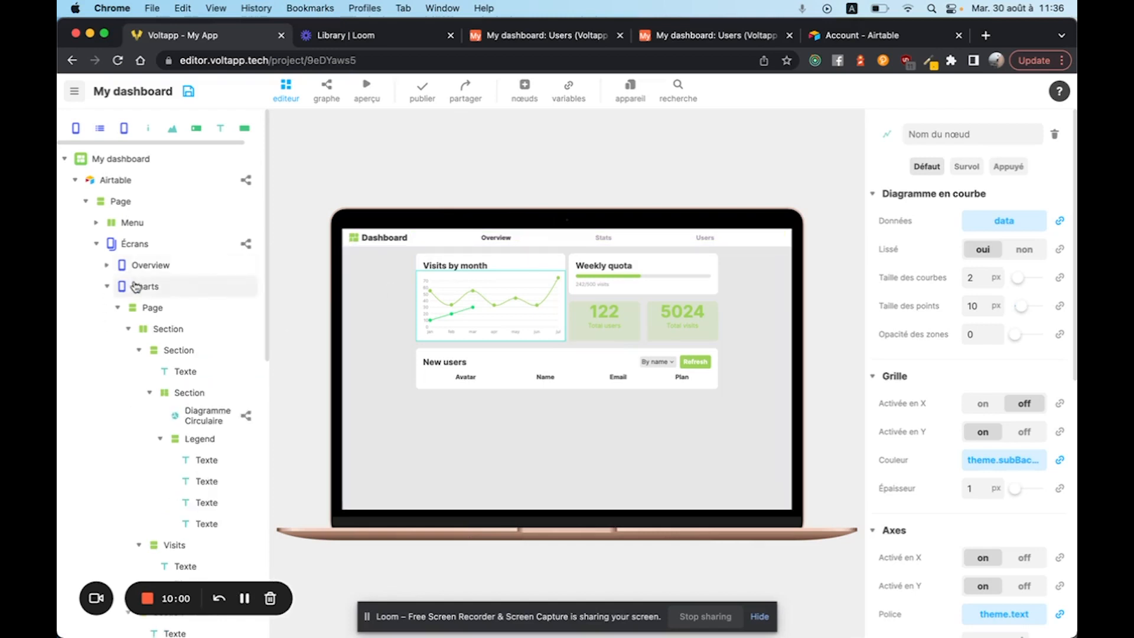
left_click(168, 288)
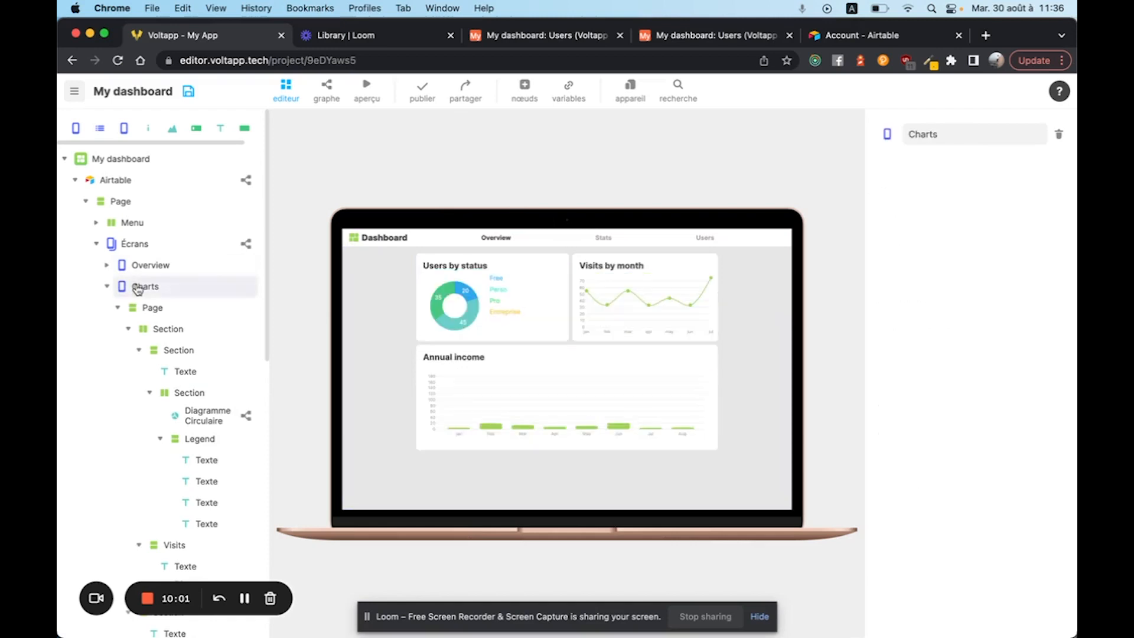
left_click(466, 294)
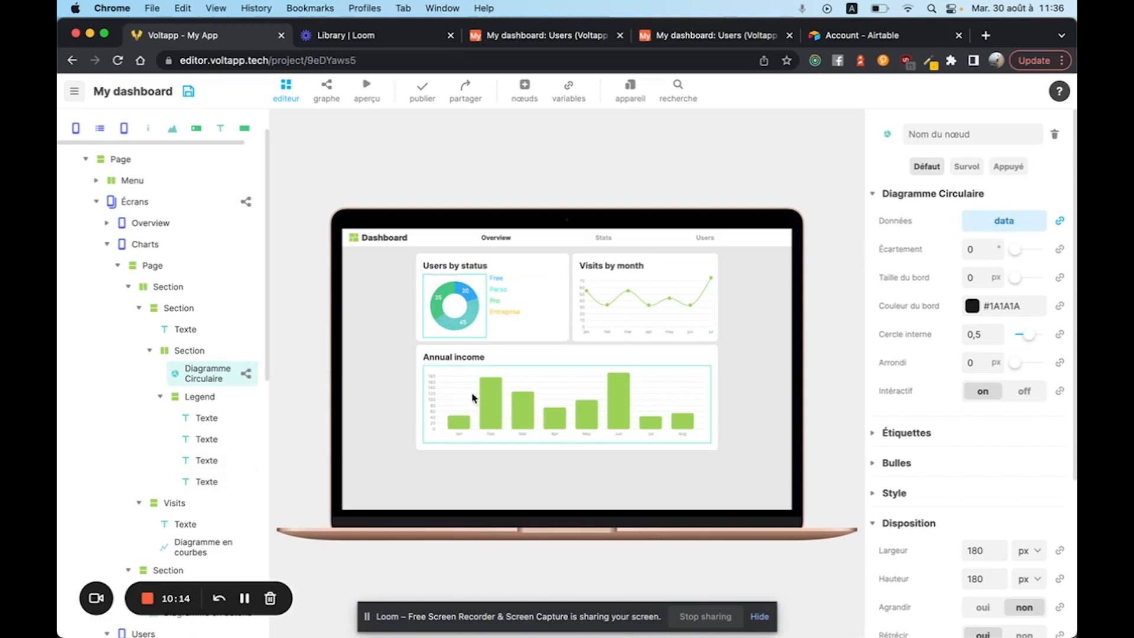
left_click(246, 376)
scroll(329, 370, "down", 5)
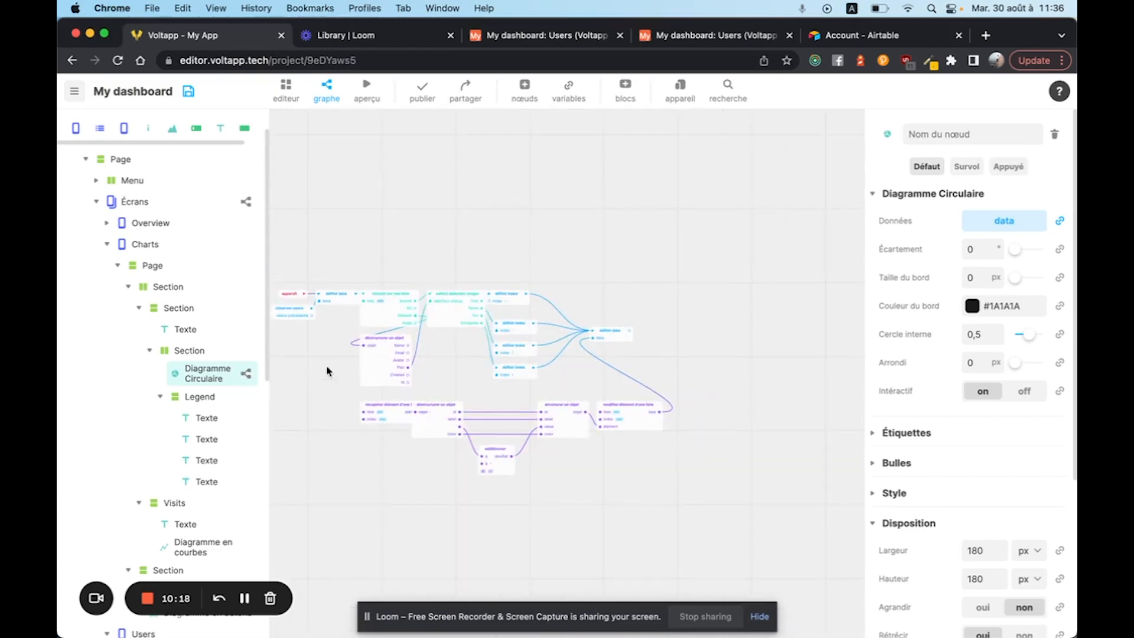
left_click_drag(331, 390, 435, 337)
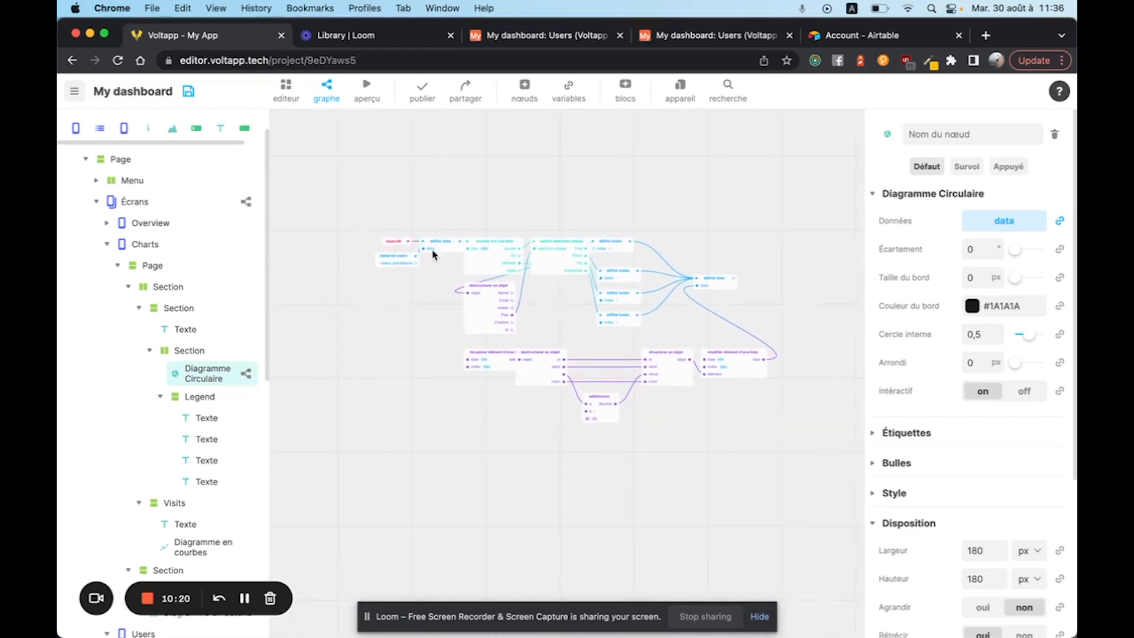
scroll(434, 253, "up", 5)
scroll(438, 287, "up", 3)
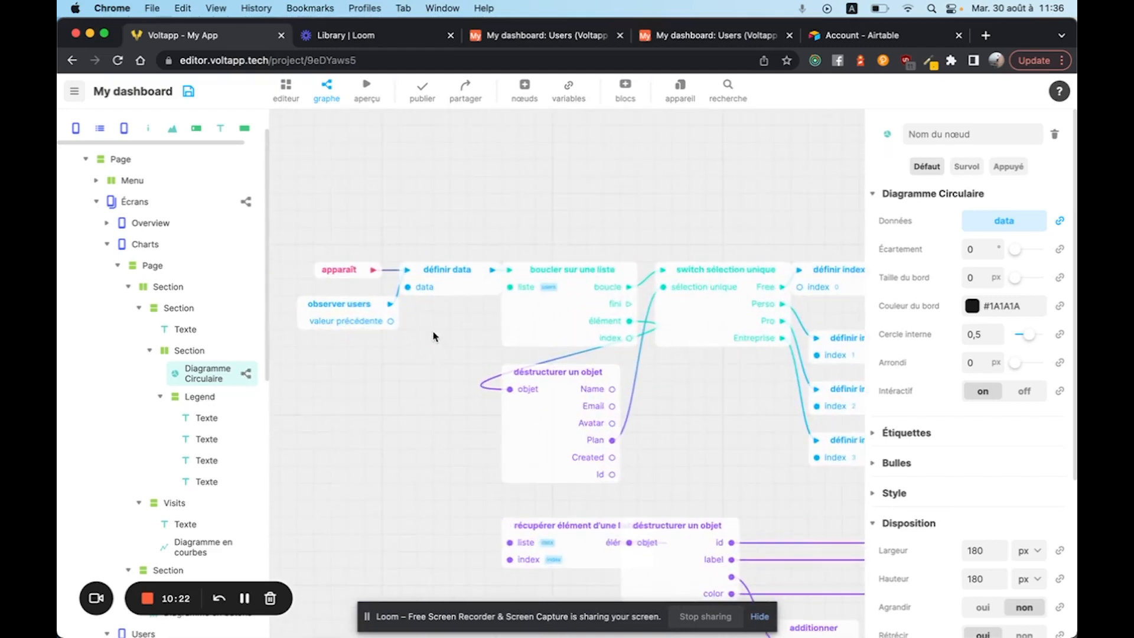
- Examine the observer users block and the free and perso data entries of the first définir data block
left_click_drag(384, 301, 368, 305)
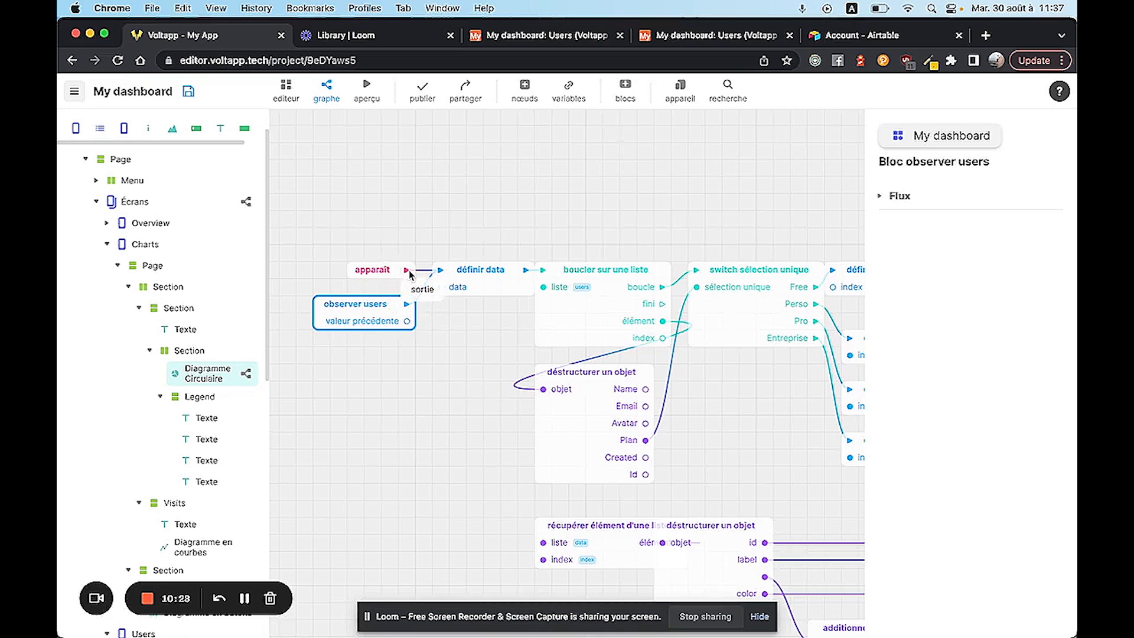
left_click(490, 273)
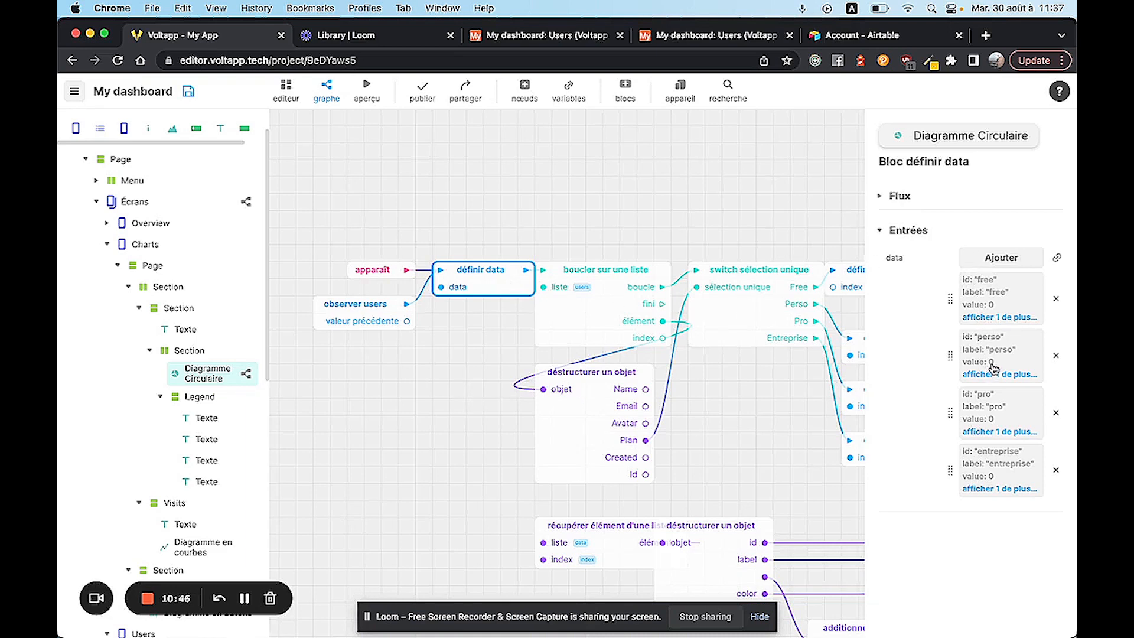
left_click(977, 296)
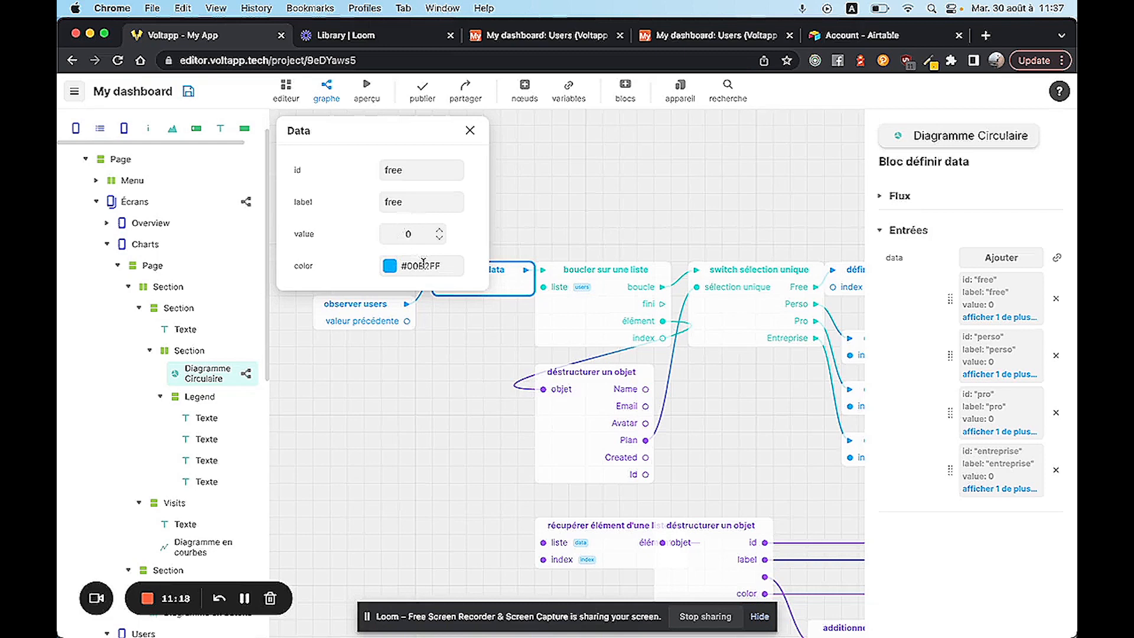
left_click(470, 130)
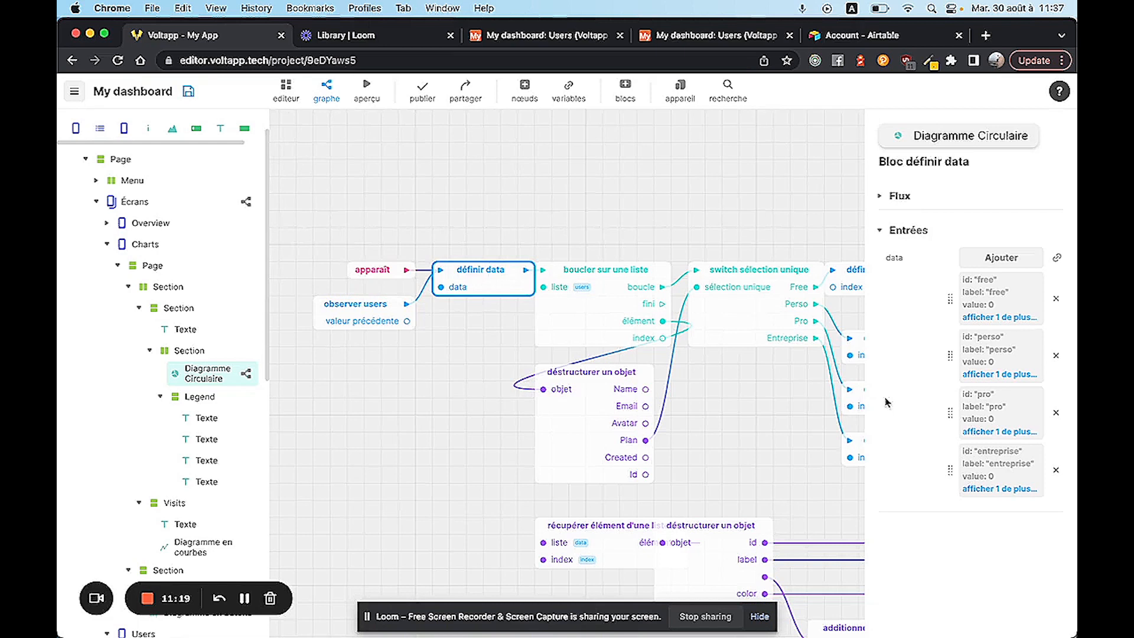
left_click(997, 354)
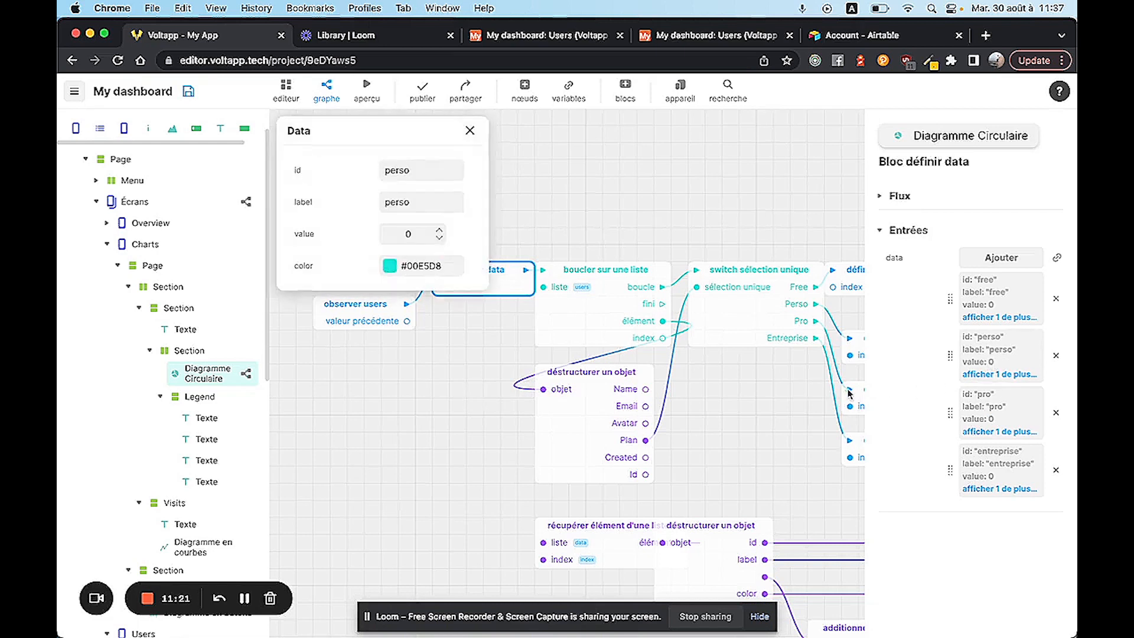
left_click(469, 129)
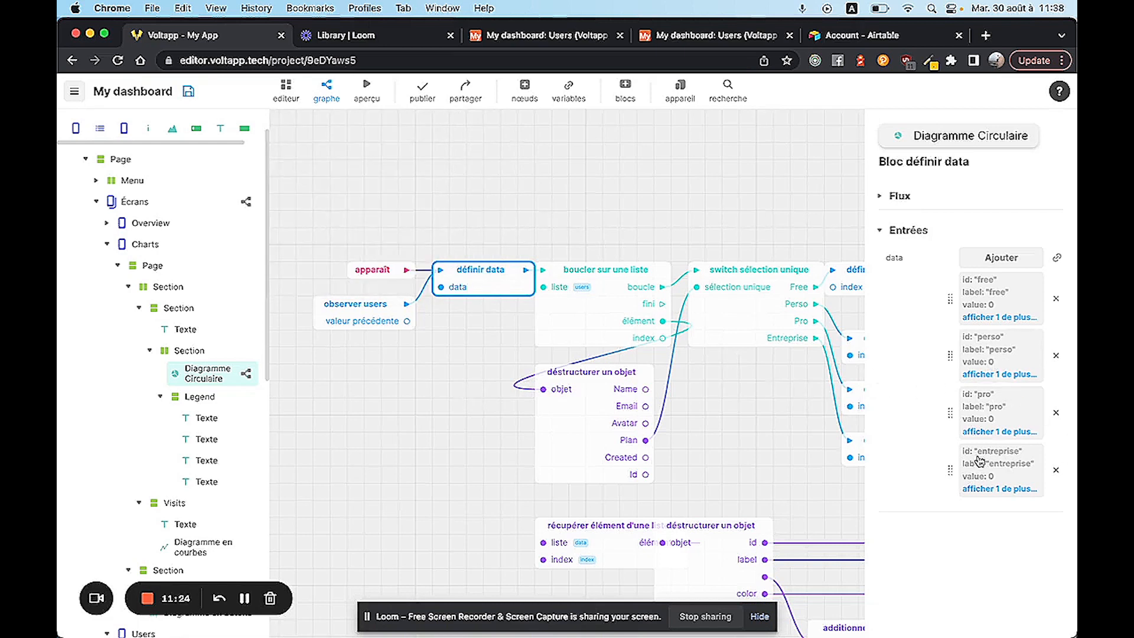
- Examine how the graph loops over the users, switches on Plan to define the index and updates the chart data
left_click_drag(451, 403, 327, 409)
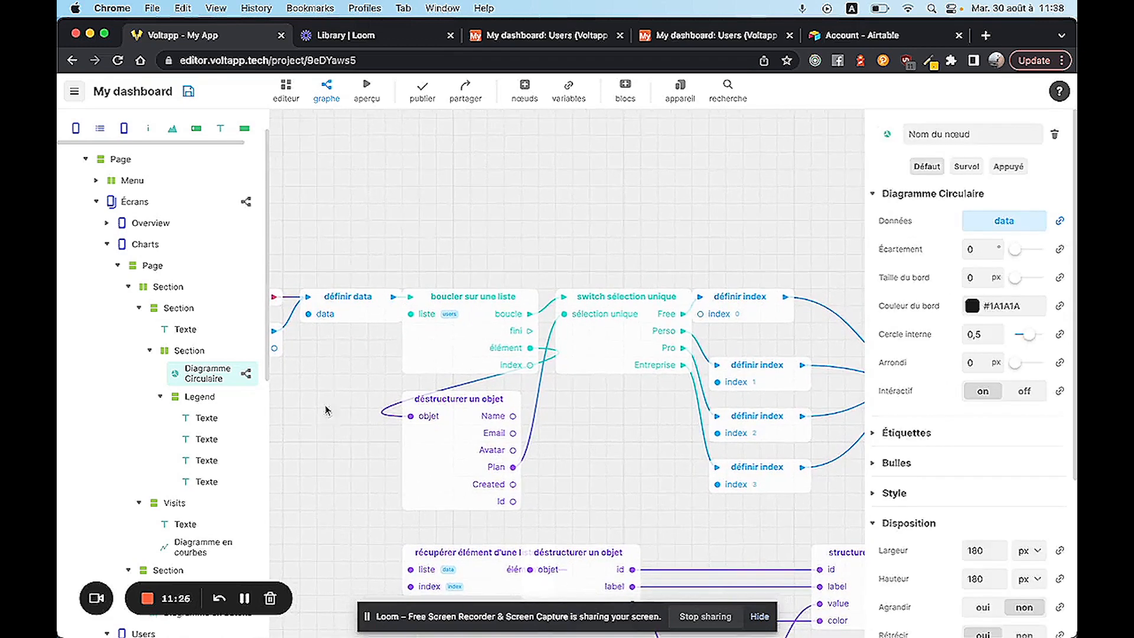
left_click(378, 301)
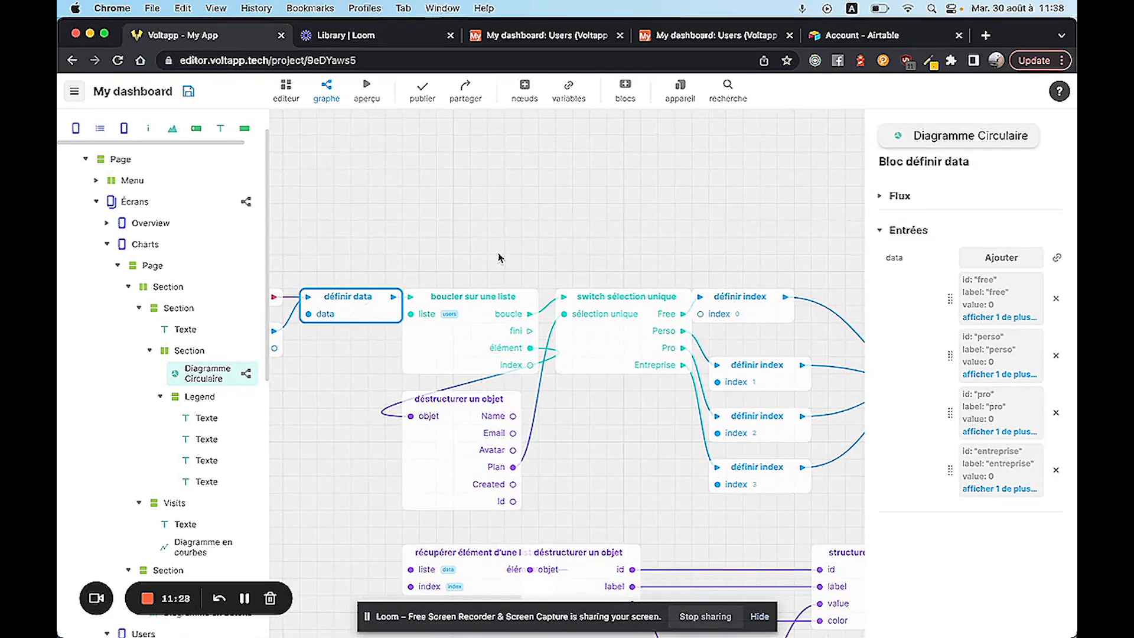
scroll(501, 258, "down", 2)
left_click_drag(546, 263, 507, 205)
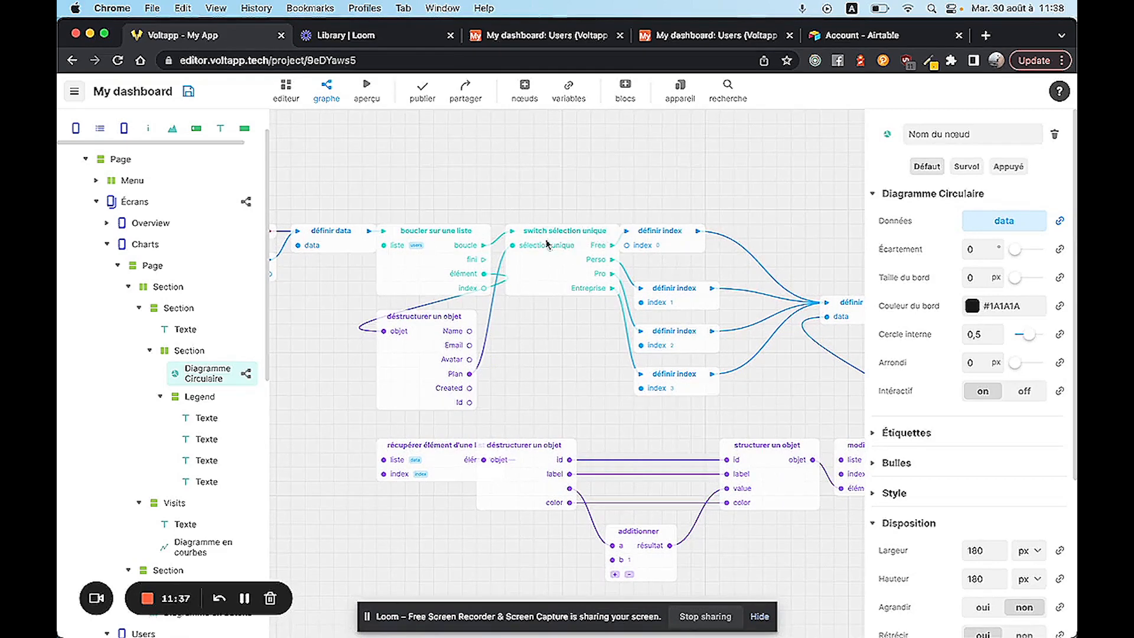
scroll(611, 293, "right", 5)
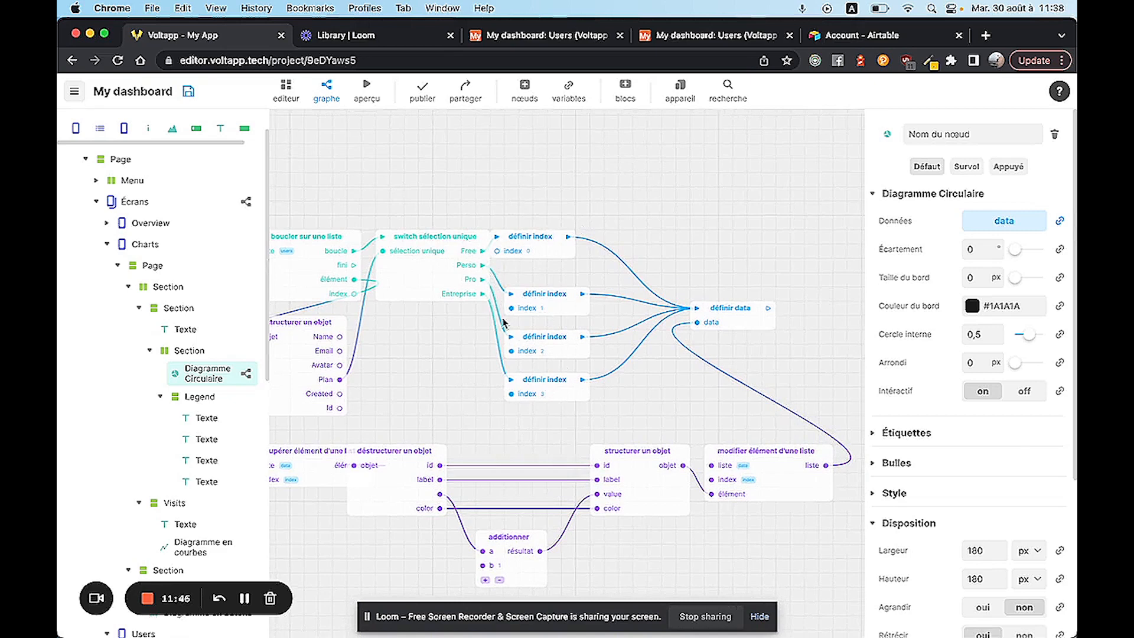
left_click_drag(464, 198, 587, 198)
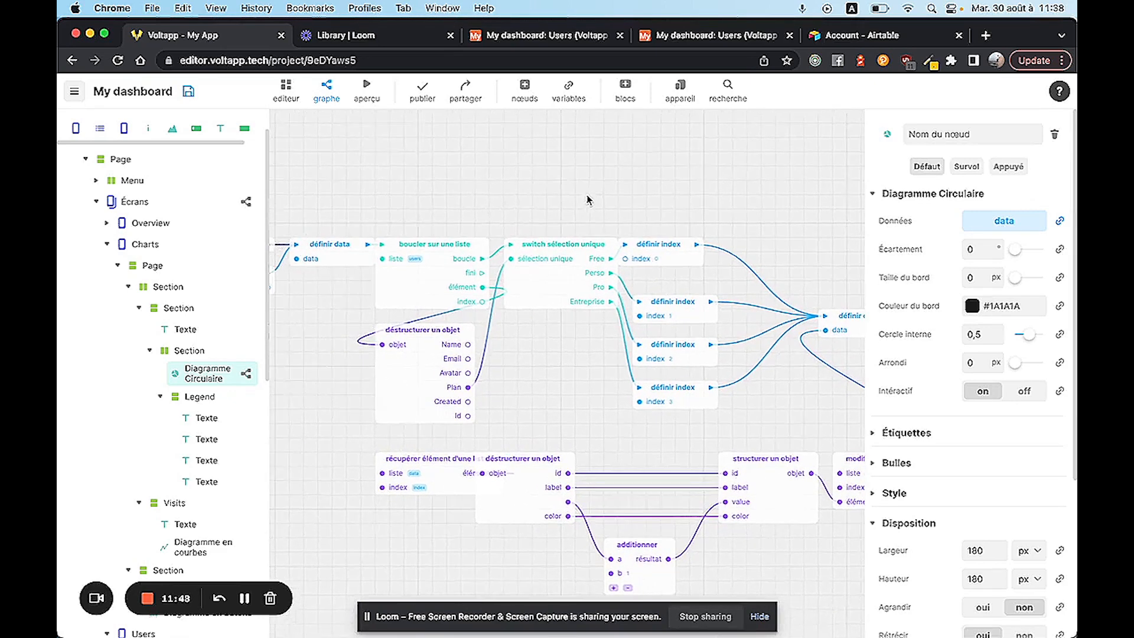
left_click(336, 251)
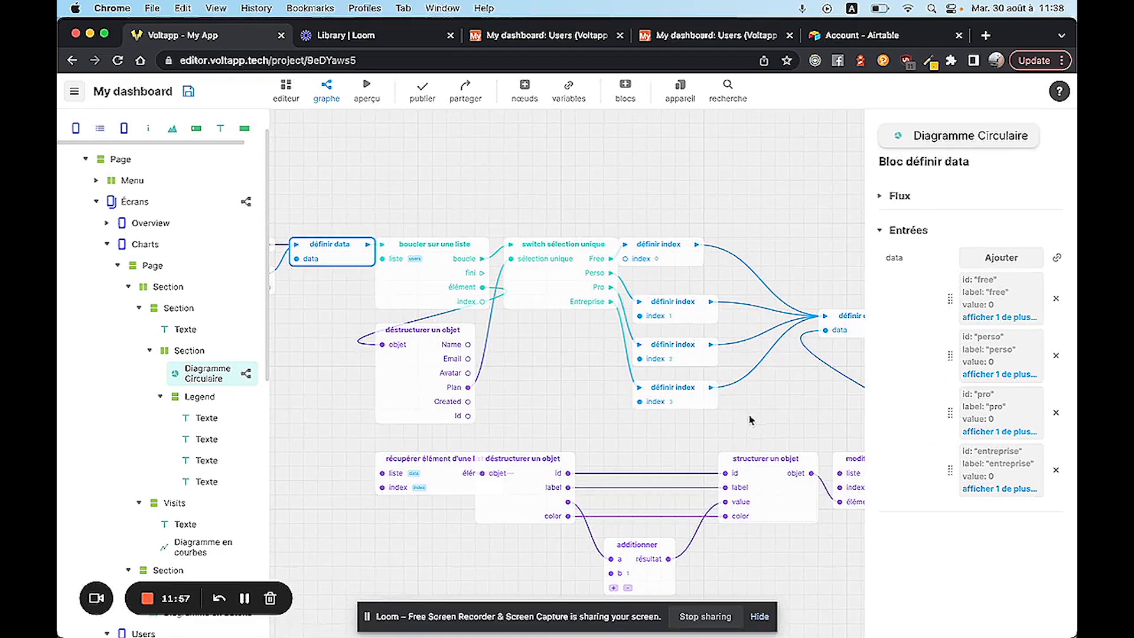
left_click_drag(773, 423, 669, 281)
left_click(715, 258)
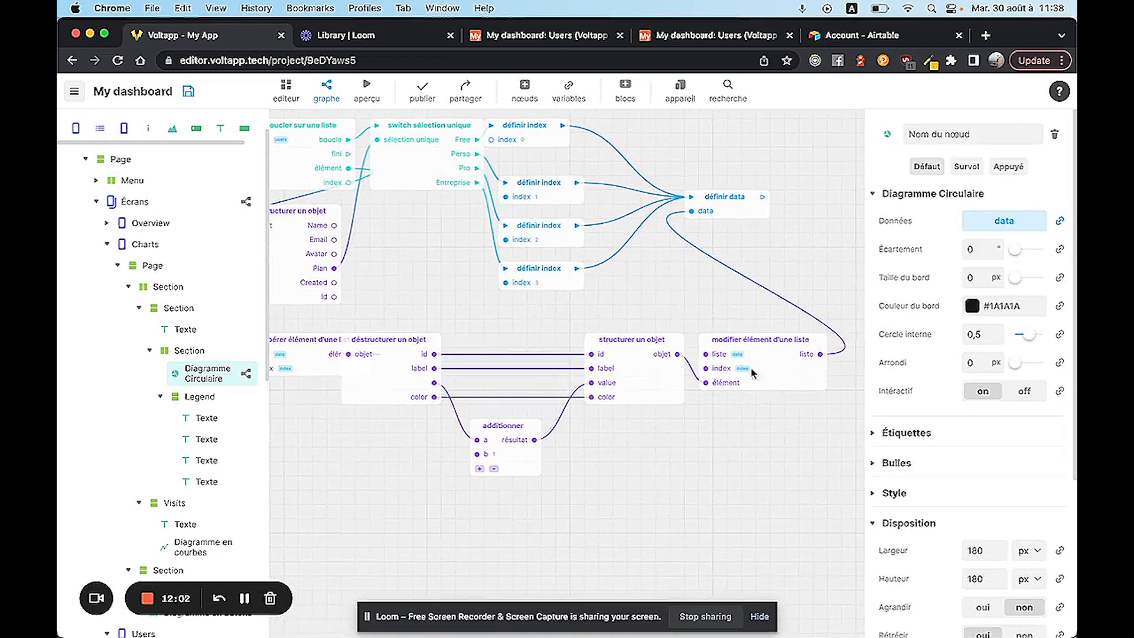
- Inspect the modifier élément d'une liste block and move the récupérer élément d'une liste block clear of the déstructurer un objet block
left_click(738, 363)
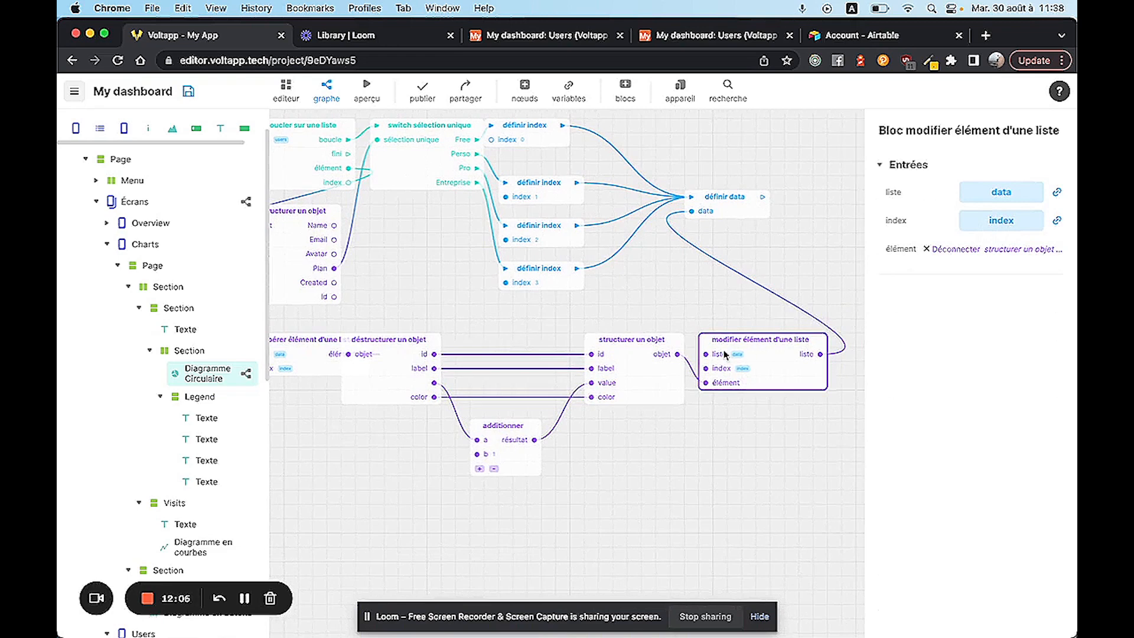
left_click_drag(562, 444, 674, 451)
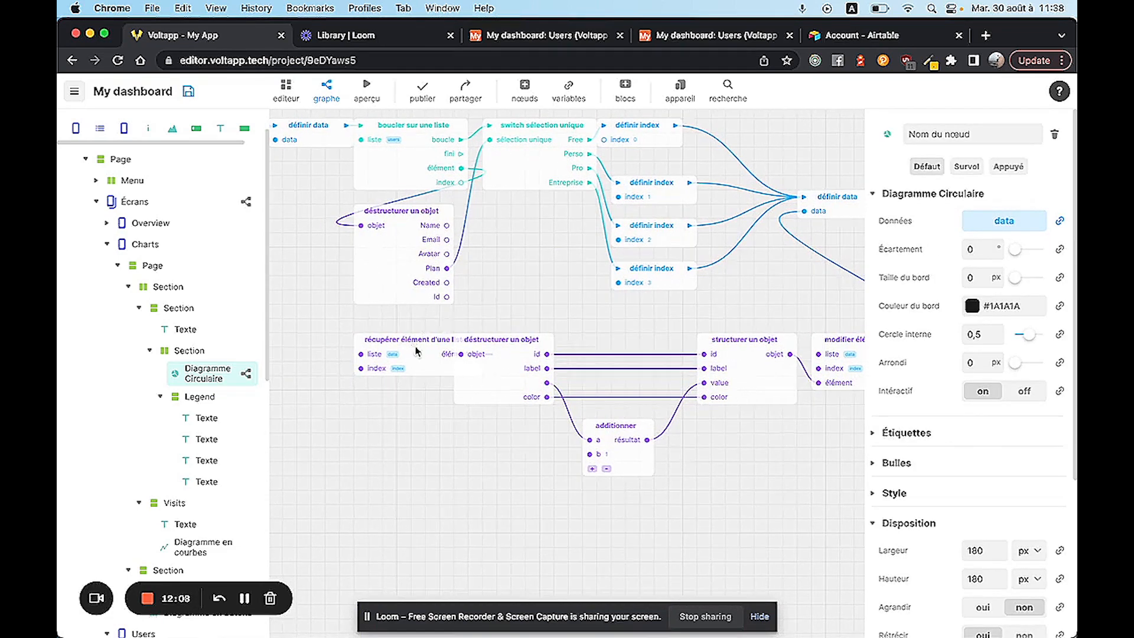
left_click_drag(416, 351, 358, 355)
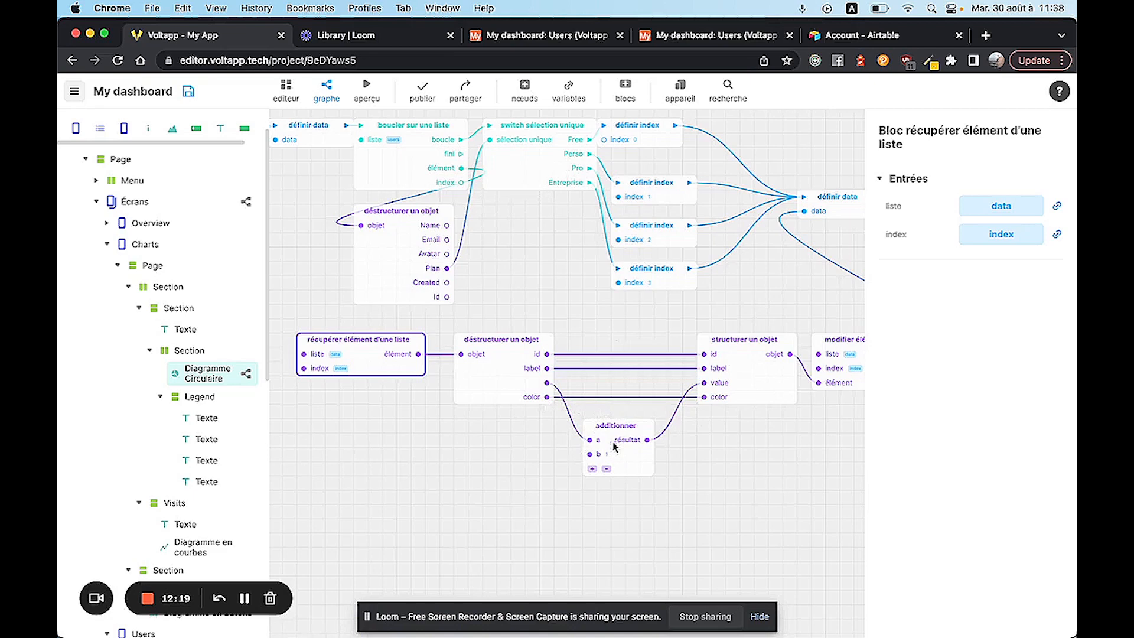
- Check the final définir data block and preview the Charts screen with the Users by status pie chart
left_click_drag(803, 433, 658, 490)
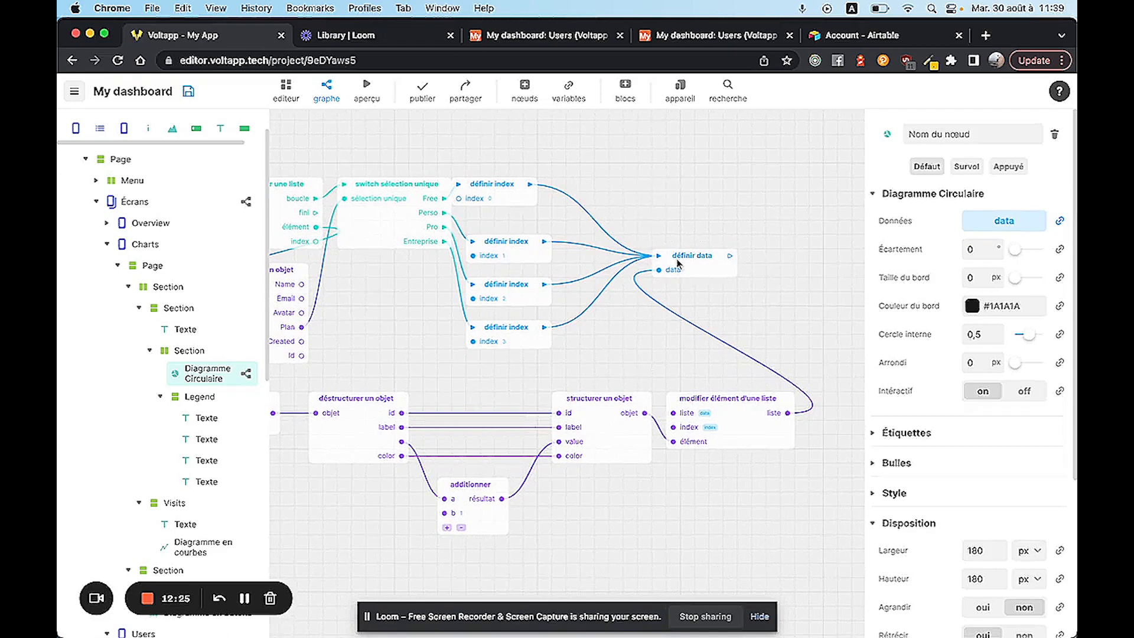
left_click(367, 89)
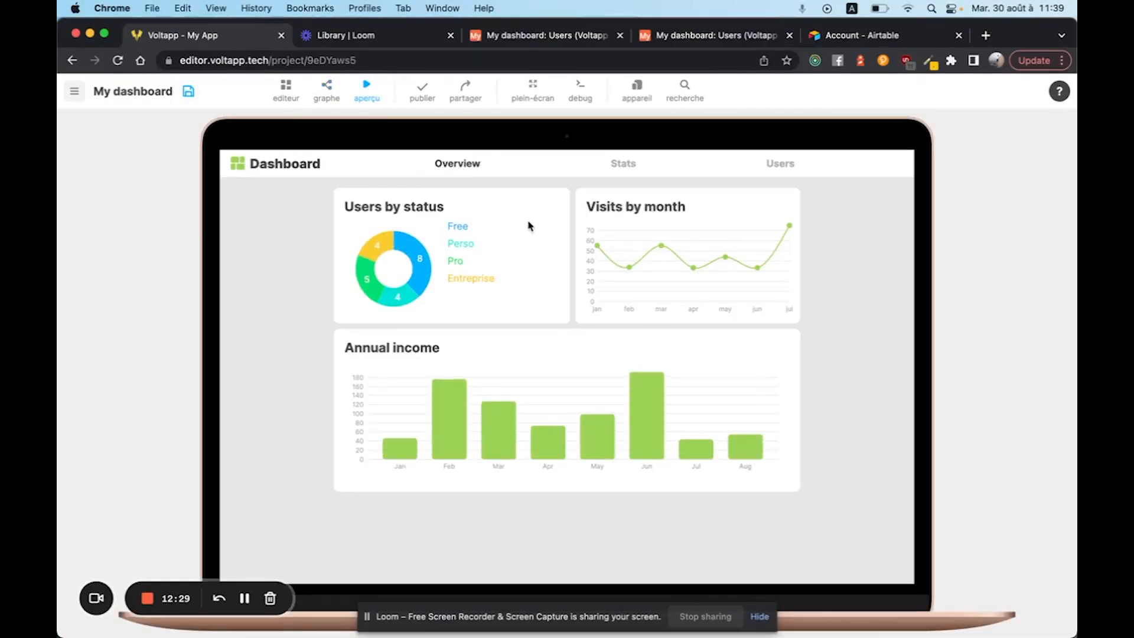
- Examine the New users list and each user's Plan on the previewed dashboard's Overview screen
left_click(623, 167)
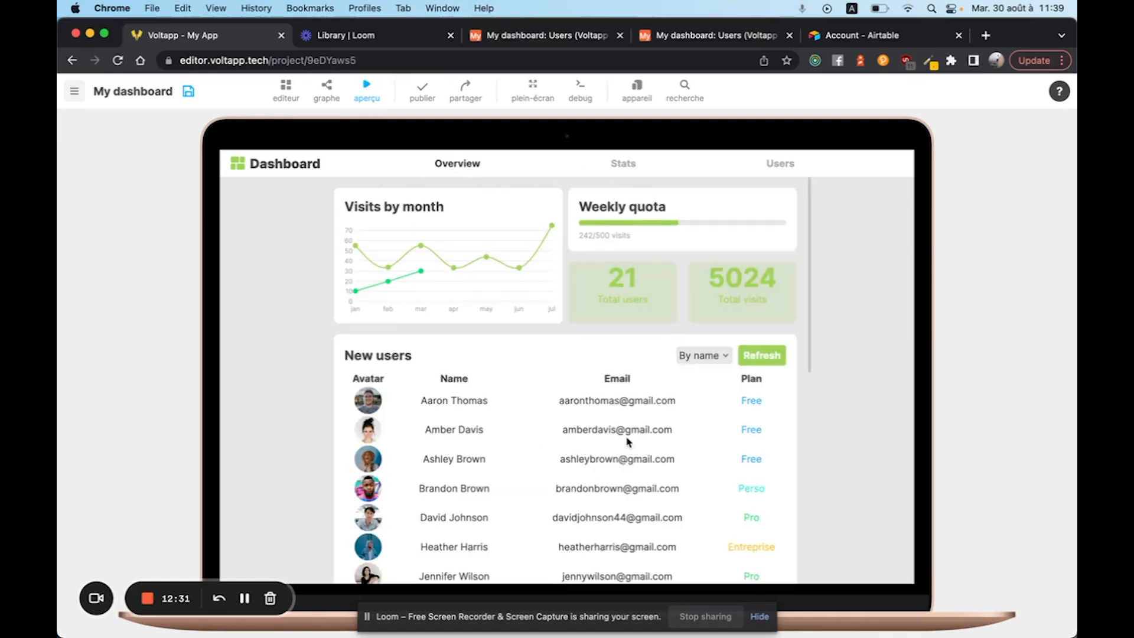
scroll(626, 440, "down", 5)
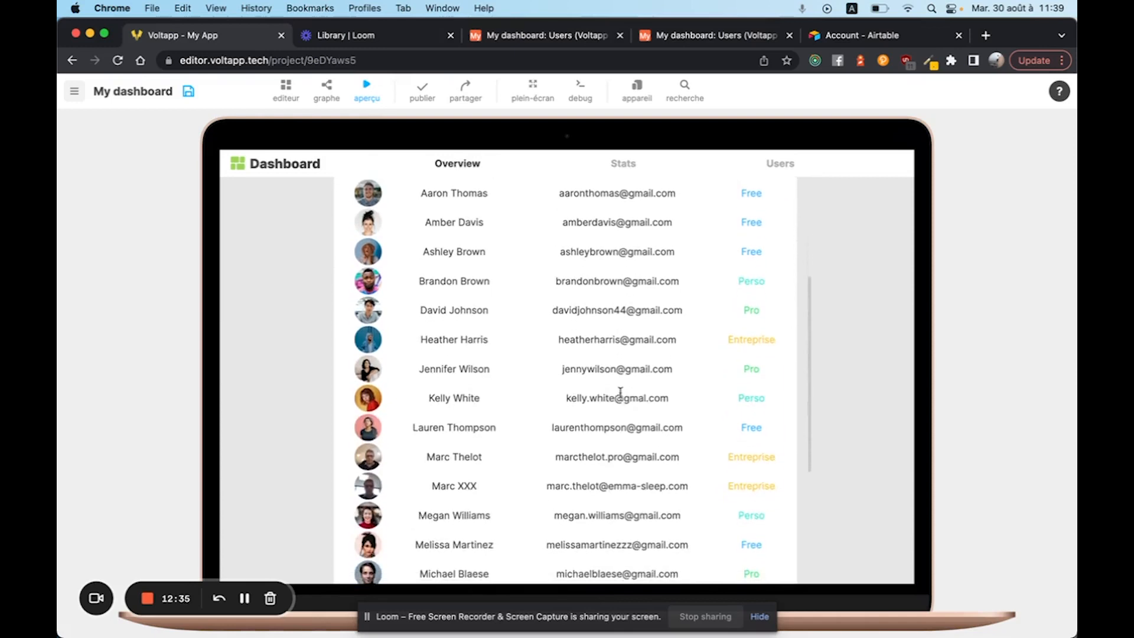
scroll(620, 407, "up", 1)
scroll(749, 316, "down", 1)
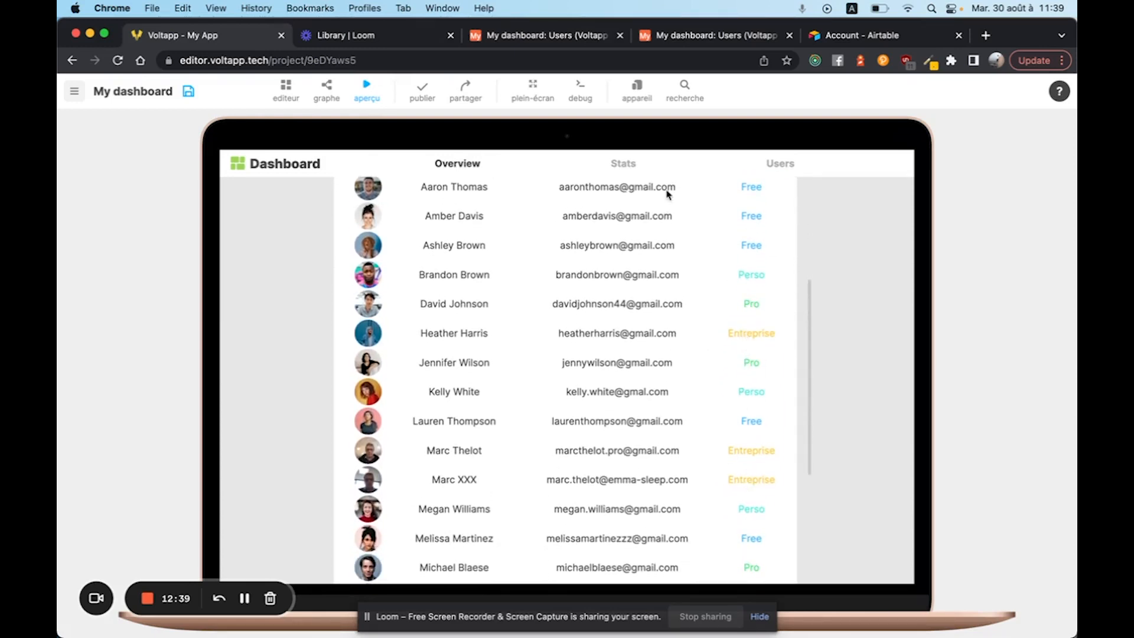
- Inspect the Users by status pie chart slices on the previewed Stats screen, and return to the editor
left_click(622, 163)
mouse_move(412, 258)
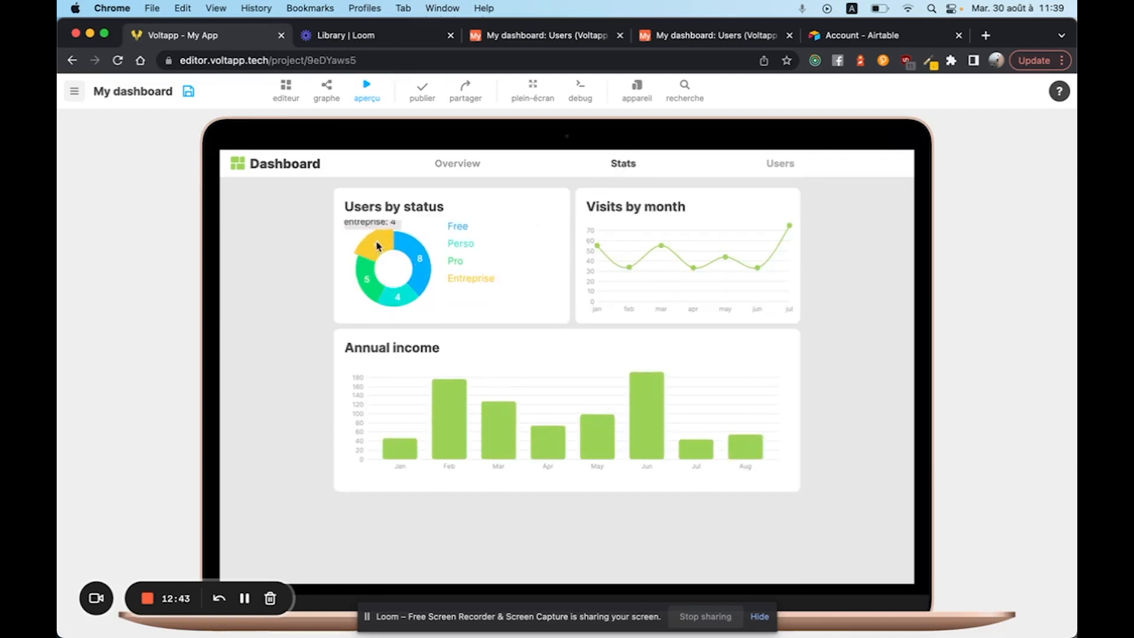
mouse_move(374, 256)
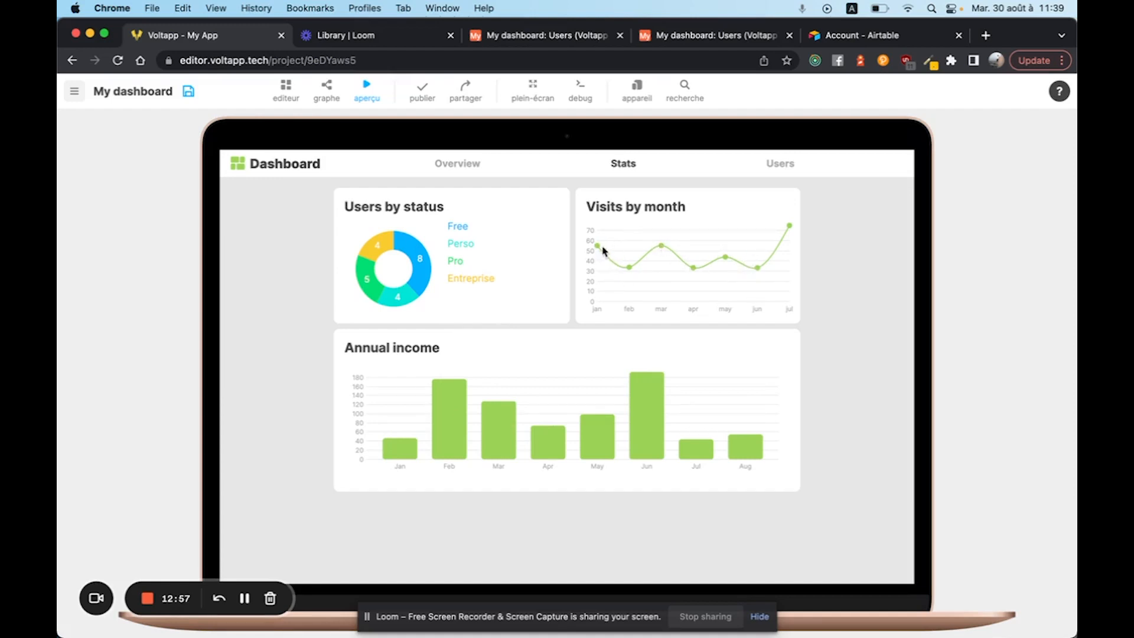
left_click(366, 89)
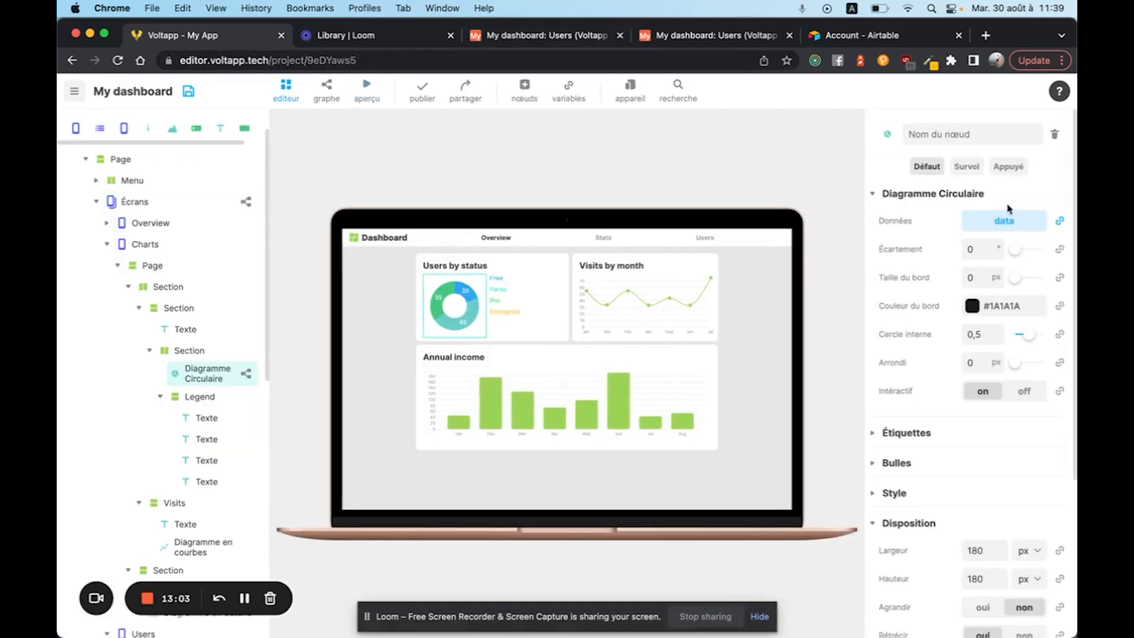